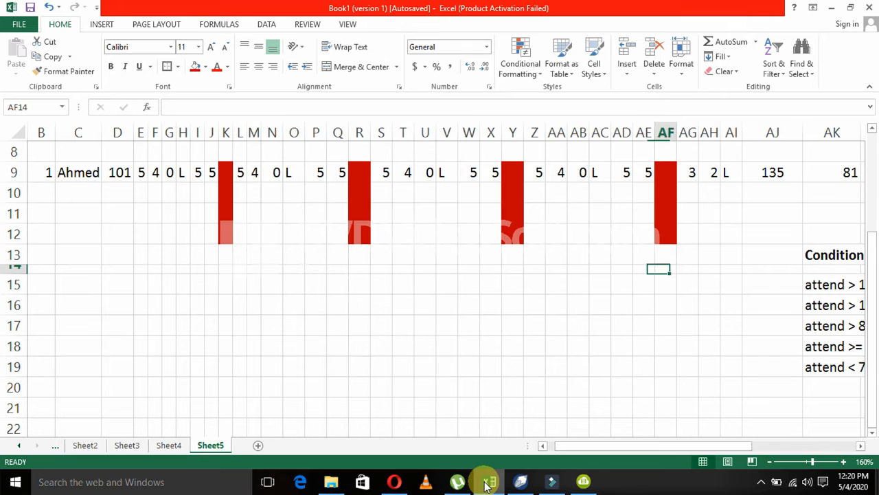
pyautogui.press('Right')
pyautogui.press('Right')
pyautogui.press('Right')
pyautogui.press('Right')
pyautogui.press('Right')
# Examine the attendance conditions and their matching remarks in AK13:AM19 beneath the attendance data.
pyautogui.press('Left')
pyautogui.press('Left')
pyautogui.press('Left')
pyautogui.press('Left')
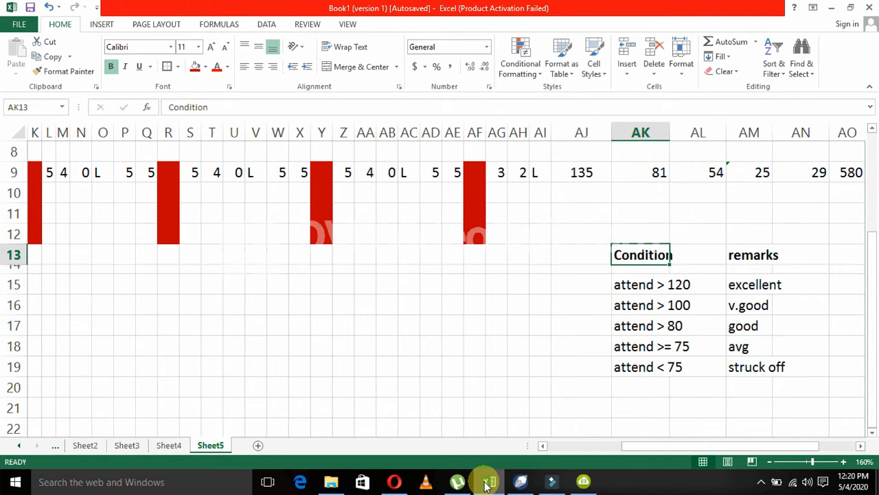
pyautogui.press('Right')
pyautogui.press('Right')
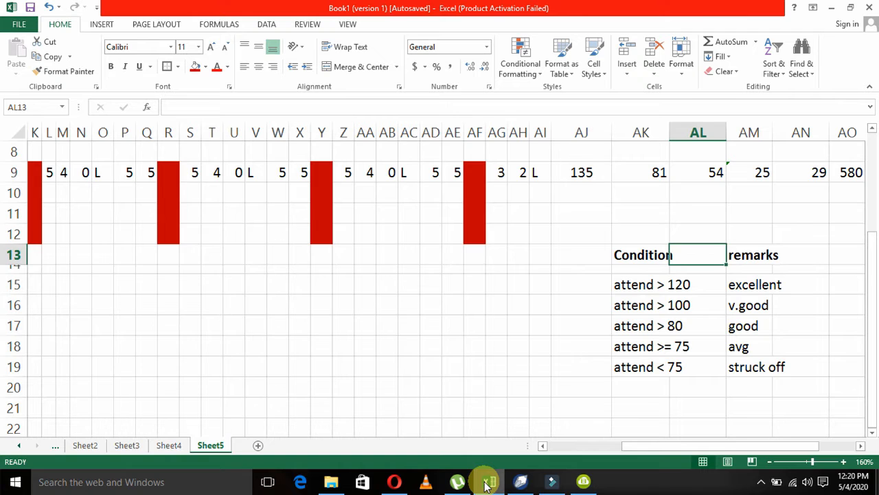
pyautogui.press('Down')
pyautogui.press('Down')
pyautogui.press('Down')
pyautogui.press('Down')
pyautogui.press('Down')
pyautogui.press('Down')
pyautogui.press('Down')
pyautogui.press('Up')
pyautogui.press('Up')
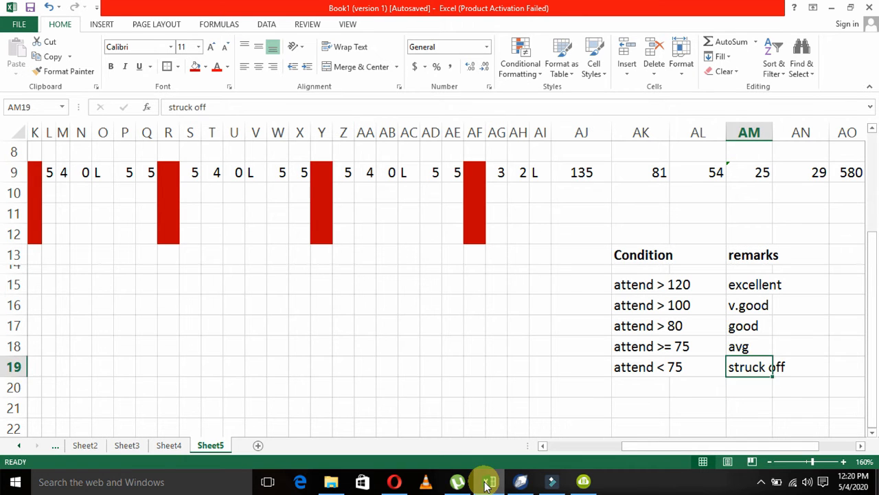
pyautogui.press('Left')
pyautogui.press('Left')
pyautogui.press('Up')
pyautogui.press('Up')
pyautogui.press('Up')
pyautogui.press('Up')
pyautogui.press('Up')
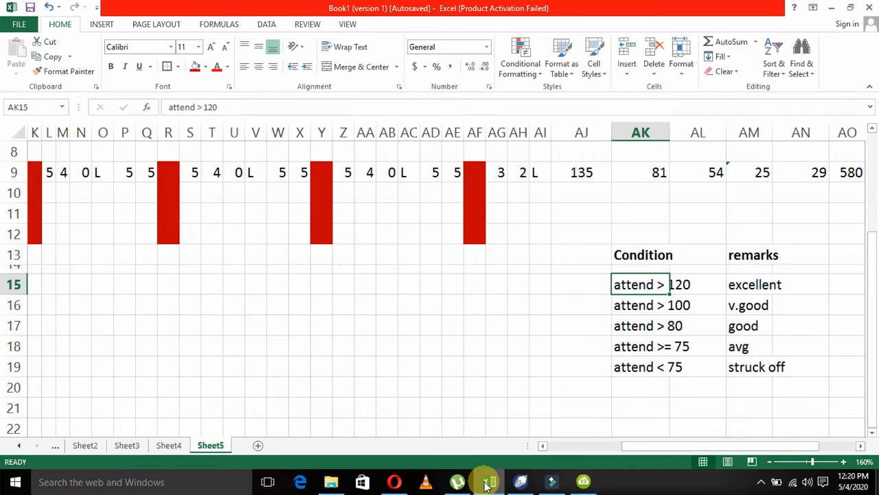
# Move the condition and remarks table from AK13:AM19 to the empty area starting at AK34.
pyautogui.hotkey('shift', 'Right')
pyautogui.hotkey('shift', 'Right')
pyautogui.hotkey('shift', 'Down')
pyautogui.hotkey('shift', 'Down')
pyautogui.hotkey('shift', 'Down')
pyautogui.hotkey('shift', 'Down')
pyautogui.hotkey('shift', 'Down')
pyautogui.hotkey('shift', 'Down')
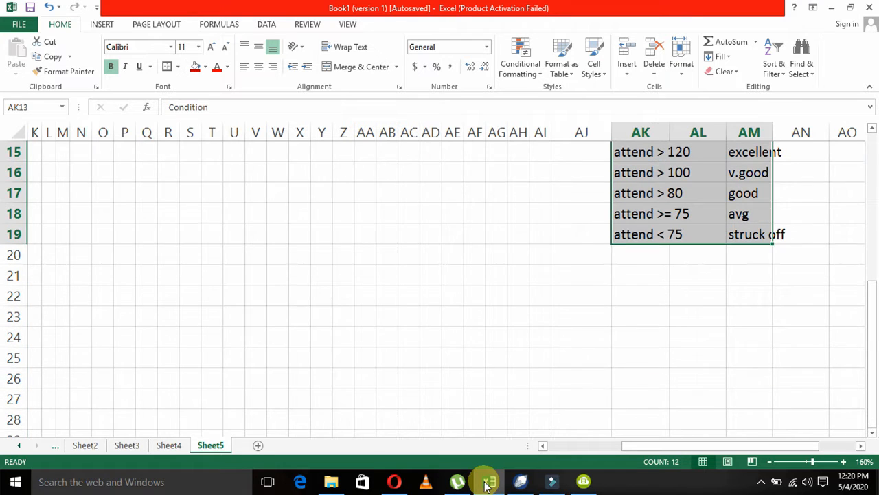
pyautogui.hotkey('ctrl', 'c')
pyautogui.press('Down')
pyautogui.press('Down')
pyautogui.press('Down')
pyautogui.press('Down')
pyautogui.press('Down')
pyautogui.press('Down')
pyautogui.press('Down')
pyautogui.press('Down')
pyautogui.press('Down')
pyautogui.press('Down')
pyautogui.press('Down')
pyautogui.press('Down')
pyautogui.press('Down')
pyautogui.press('Down')
pyautogui.press('Down')
pyautogui.press('Down')
pyautogui.press('Down')
pyautogui.press('Down')
pyautogui.press('Down')
pyautogui.press('Down')
pyautogui.press('Down')
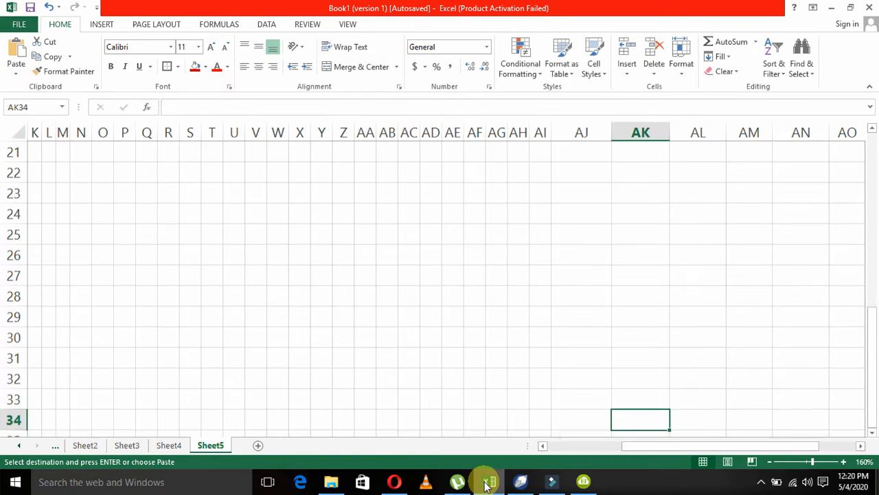
pyautogui.press('Return')
# Enter serial number 2 in B10, below the first student's serial number.
pyautogui.press('Up')
pyautogui.press('Up')
pyautogui.press('Up')
pyautogui.press('Up')
pyautogui.press('Up')
pyautogui.press('Up')
pyautogui.press('Up')
pyautogui.press('Up')
pyautogui.press('Up')
pyautogui.press('Up')
pyautogui.press('Up')
pyautogui.press('Up')
pyautogui.press('Up')
pyautogui.press('Up')
pyautogui.press('Up')
pyautogui.press('Up')
pyautogui.press('Up')
pyautogui.press('Up')
pyautogui.press('Up')
pyautogui.press('Up')
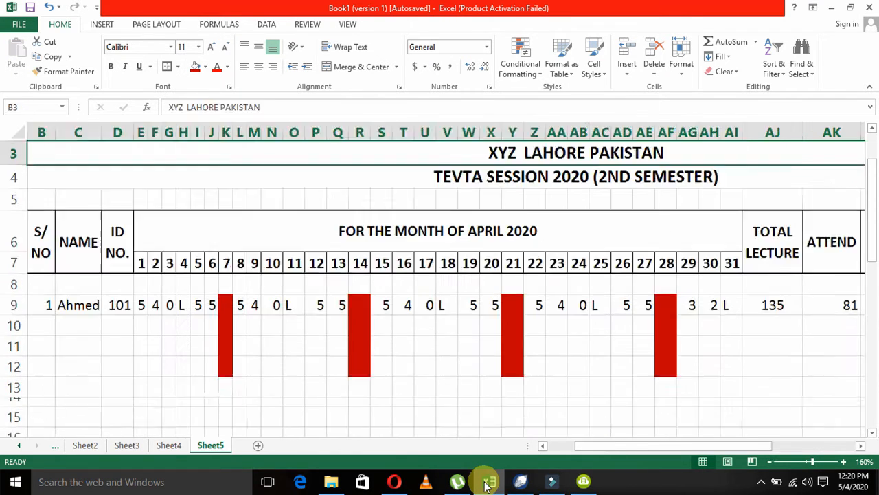
pyautogui.press('Down')
pyautogui.press('Down')
pyautogui.press('Down')
pyautogui.press('Down')
pyautogui.press('Down')
pyautogui.press('Down')
pyautogui.press('Down')
pyautogui.press('Down')
pyautogui.press('Down')
pyautogui.press('Down')
pyautogui.press('Down')
pyautogui.press('Left')
pyautogui.press('Left')
pyautogui.press('Left')
pyautogui.press('Left')
pyautogui.press('Left')
pyautogui.press('Left')
pyautogui.press('Left')
pyautogui.press('Left')
pyautogui.press('Left')
pyautogui.press('Left')
pyautogui.press('Left')
pyautogui.press('Left')
pyautogui.press('Left')
pyautogui.press('Left')
pyautogui.press('Left')
pyautogui.press('Left')
pyautogui.press('Left')
pyautogui.press('Left')
pyautogui.press('Left')
pyautogui.press('Left')
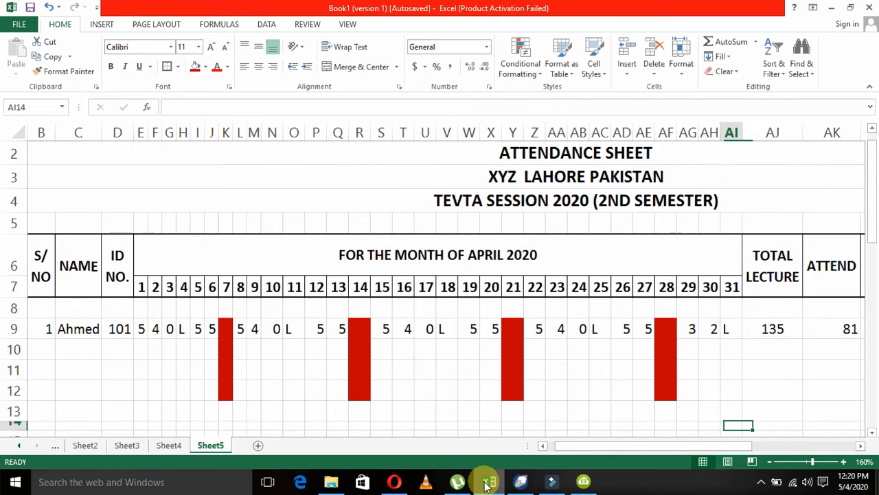
pyautogui.press('Left')
pyautogui.press('Left')
pyautogui.press('Left')
pyautogui.press('Left')
pyautogui.press('Left')
pyautogui.press('Left')
pyautogui.press('Left')
pyautogui.press('Left')
pyautogui.press('Left')
pyautogui.press('Left')
pyautogui.press('Left')
pyautogui.press('Left')
pyautogui.press('Left')
pyautogui.press('Left')
pyautogui.press('Left')
pyautogui.press('Left')
pyautogui.press('Up')
pyautogui.press('Up')
pyautogui.press('Up')
# Fill the serial number series down column B from B9 to B19.
pyautogui.press('Up')
pyautogui.press('Right')
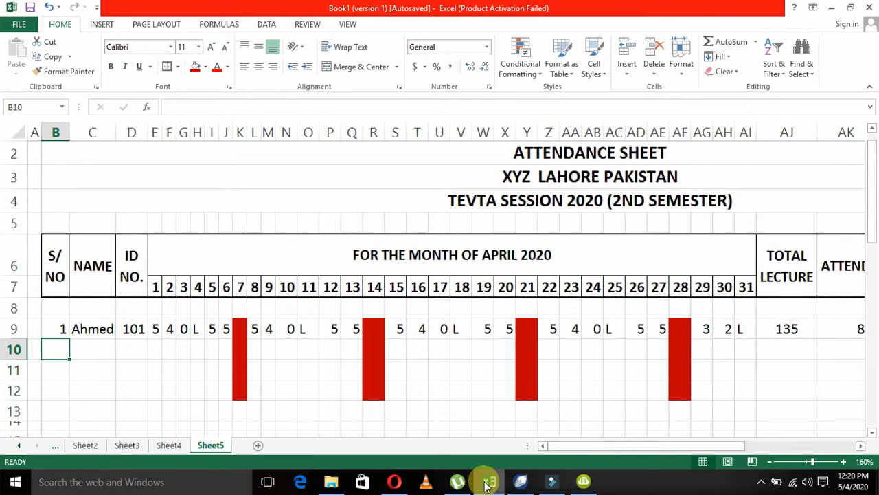
pyautogui.write('2')
pyautogui.press('Up')
pyautogui.hotkey('shift', 'Down')
pyautogui.hotkey('shift', 'Down')
pyautogui.hotkey('shift', 'Down')
pyautogui.hotkey('shift', 'Down')
pyautogui.hotkey('shift', 'Down')
pyautogui.hotkey('shift', 'Down')
pyautogui.hotkey('shift', 'Down')
pyautogui.hotkey('shift', 'Down')
pyautogui.hotkey('shift', 'Down')
pyautogui.hotkey('shift', 'Down')
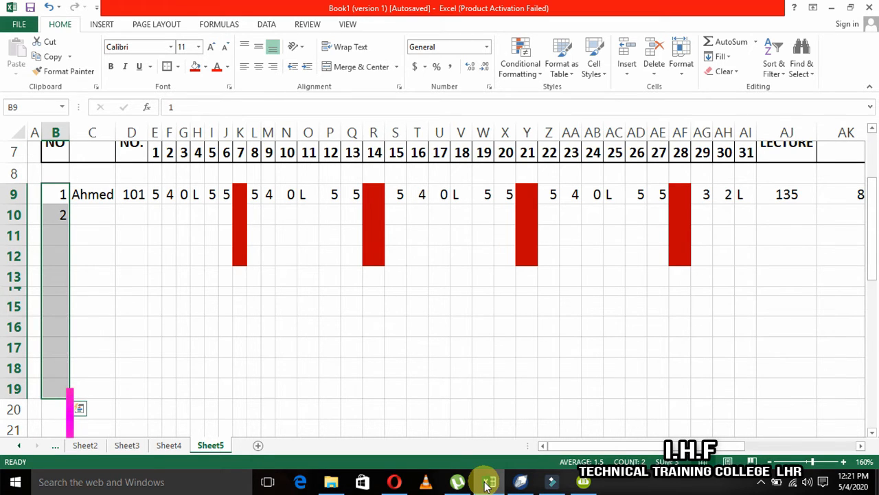
pyautogui.hotkey('alt', 'h')
pyautogui.press('f')
pyautogui.press('i')
pyautogui.press('s')
pyautogui.press('Return')
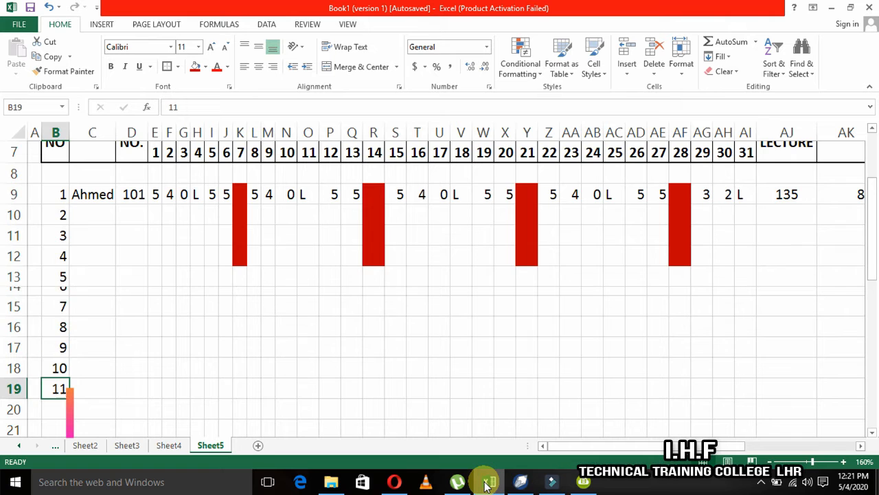
# Clear the extra serial number in B19 and autofit the height of row 14.
pyautogui.press('Up')
pyautogui.hotkey('ctrl', 'Up')
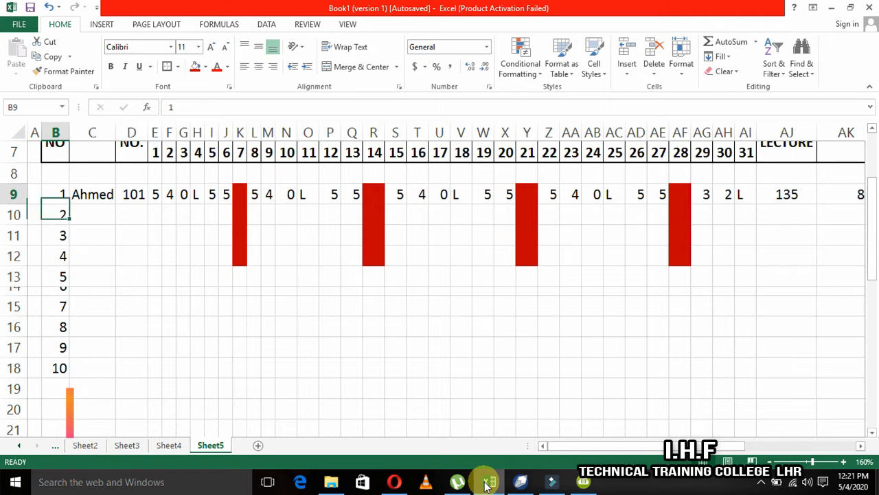
pyautogui.doubleClick(14, 295)
# Enter the names of students 2 to 4 in C10:C12.
pyautogui.press('Up')
pyautogui.press('Right')
pyautogui.press('Down')
pyautogui.press('Down')
pyautogui.write('ali')
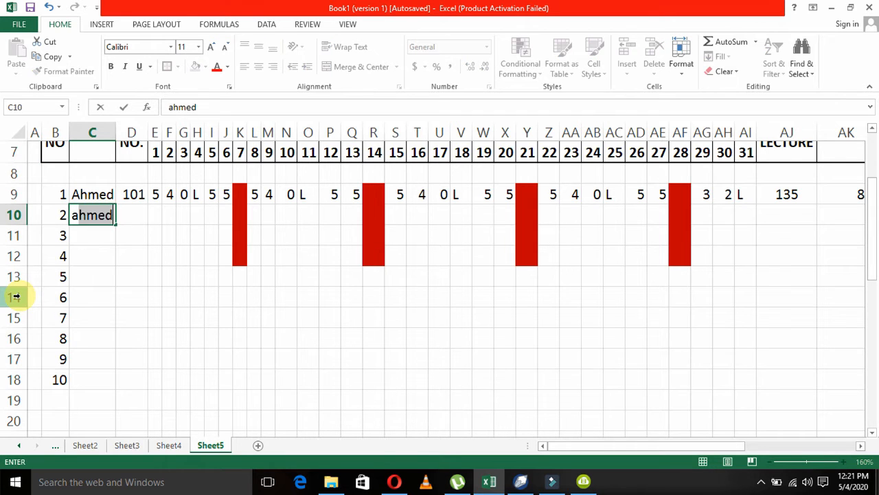
pyautogui.press('BackSpace')
pyautogui.write('a')
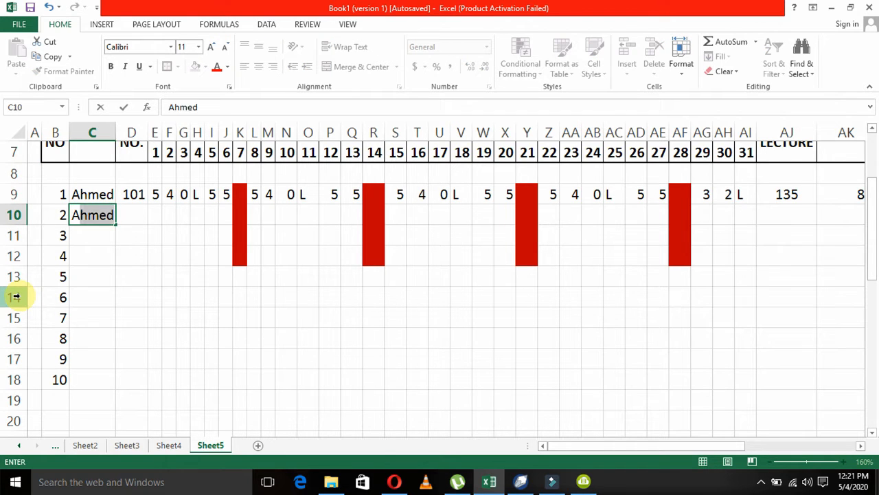
pyautogui.write('li')
pyautogui.press('Return')
pyautogui.write('kamr')
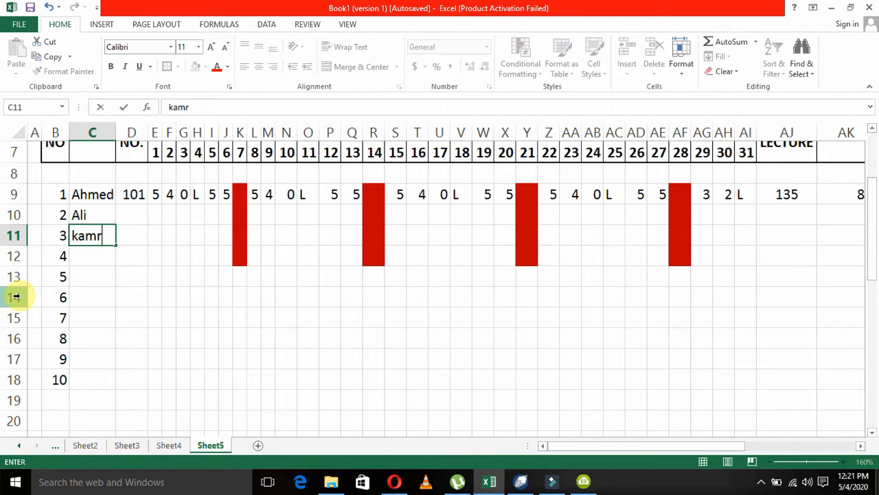
pyautogui.write('an')
pyautogui.press('Return')
pyautogui.write('sajid')
pyautogui.press('Return')
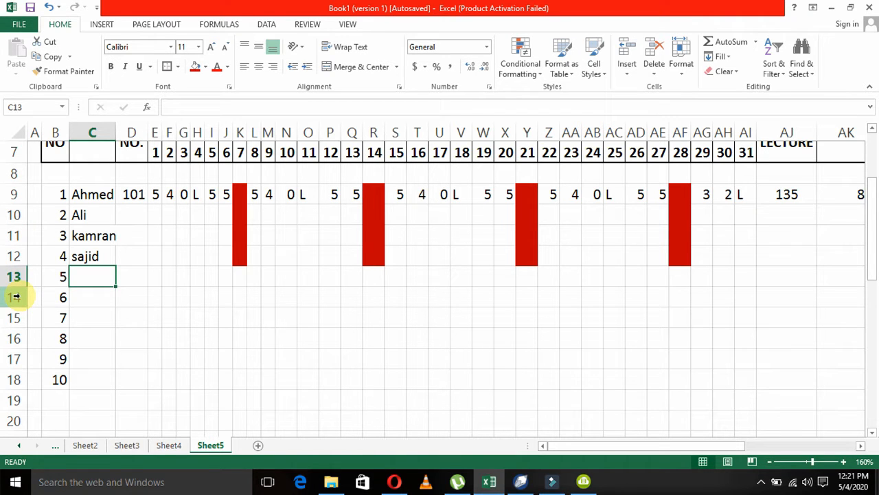
# Enter the names of students 5 to 10 in C13:C18.
pyautogui.write('waqar')
pyautogui.press('Return')
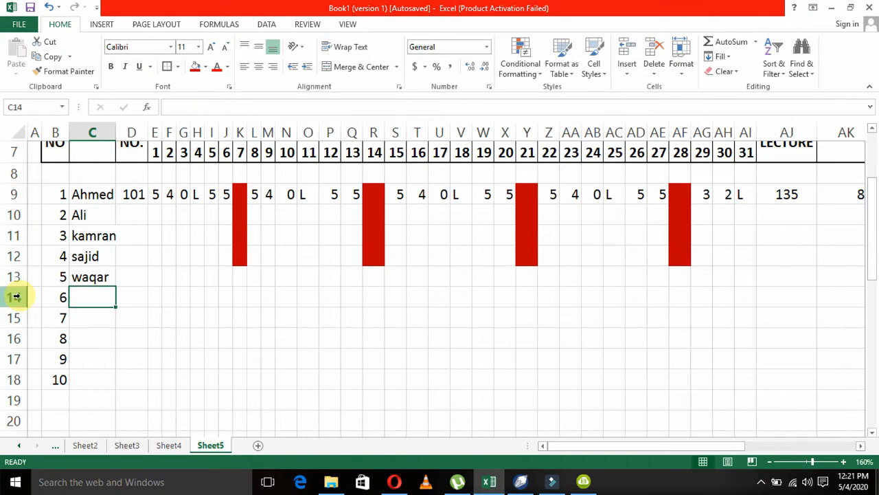
pyautogui.write('zia')
pyautogui.press('Return')
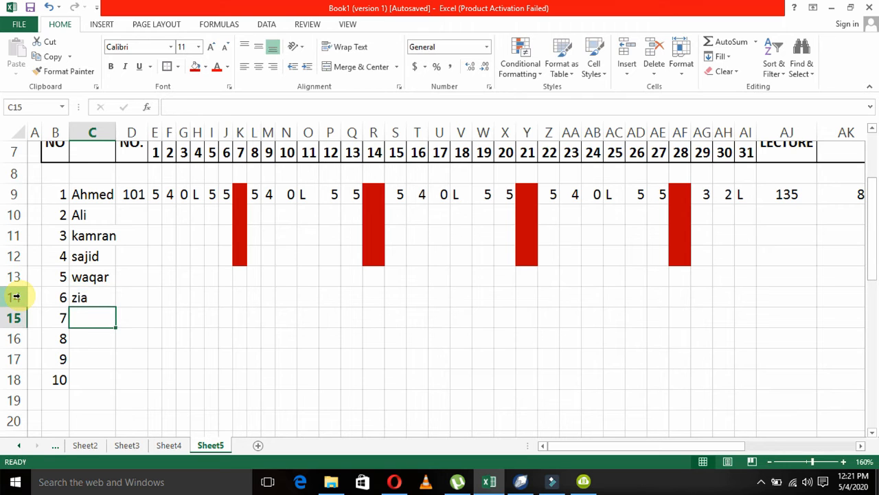
pyautogui.write('lshoaib')
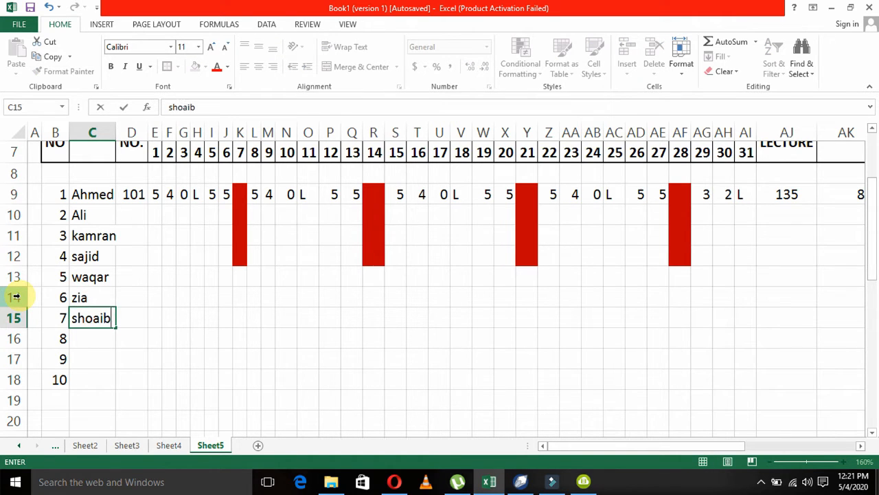
pyautogui.press('Return')
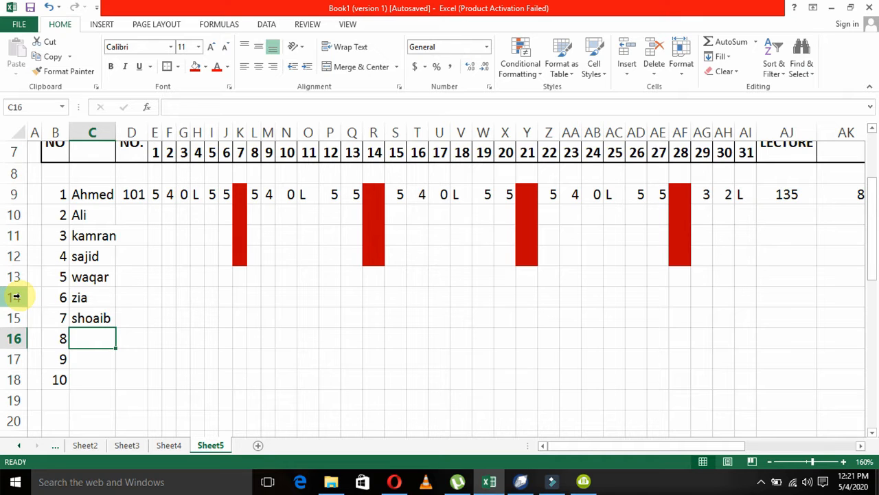
pyautogui.write('shazil')
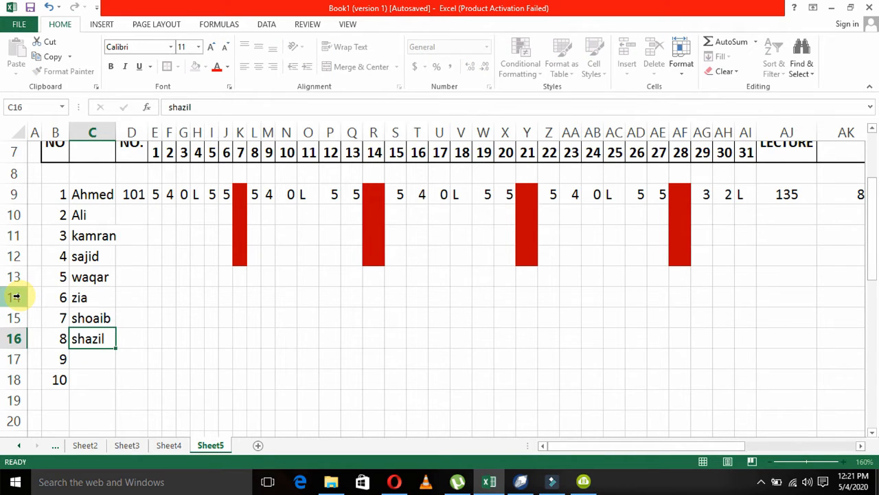
pyautogui.press('Return')
pyautogui.write('ibrahim')
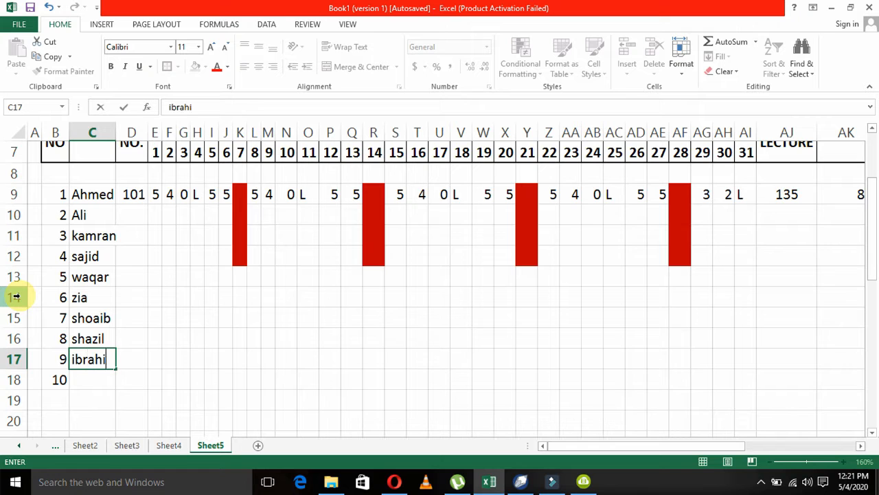
pyautogui.press('Return')
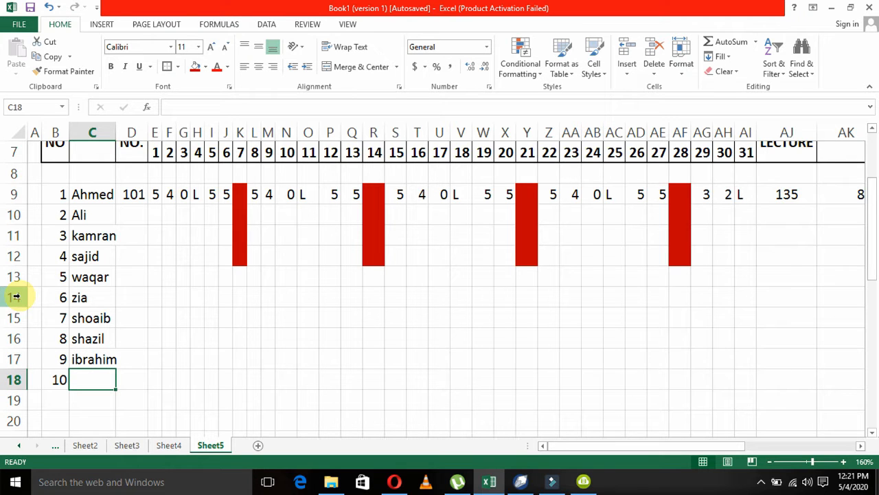
pyautogui.write('naveed')
pyautogui.press('Return')
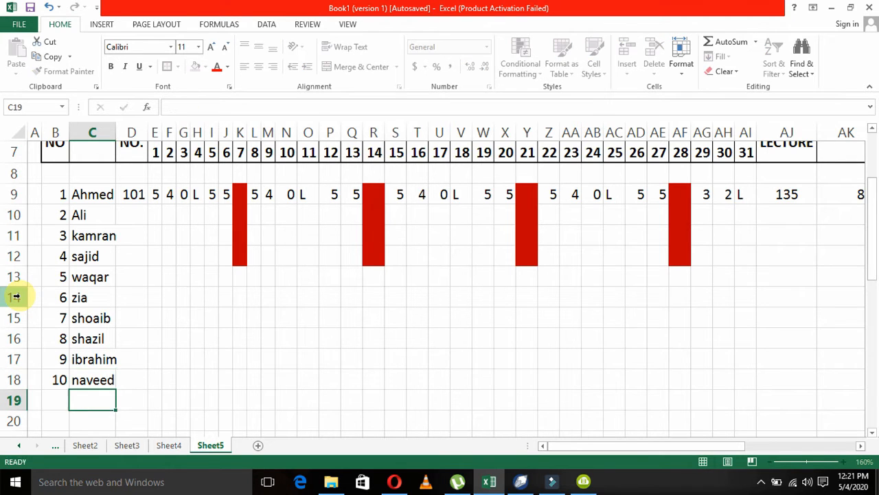
# Widen the NAME column C so that the longest student names fit.
pyautogui.press('Up')
pyautogui.press('Right')
pyautogui.press('Up')
pyautogui.press('Up')
pyautogui.press('Up')
pyautogui.press('Up')
pyautogui.press('Up')
pyautogui.press('Up')
pyautogui.press('Up')
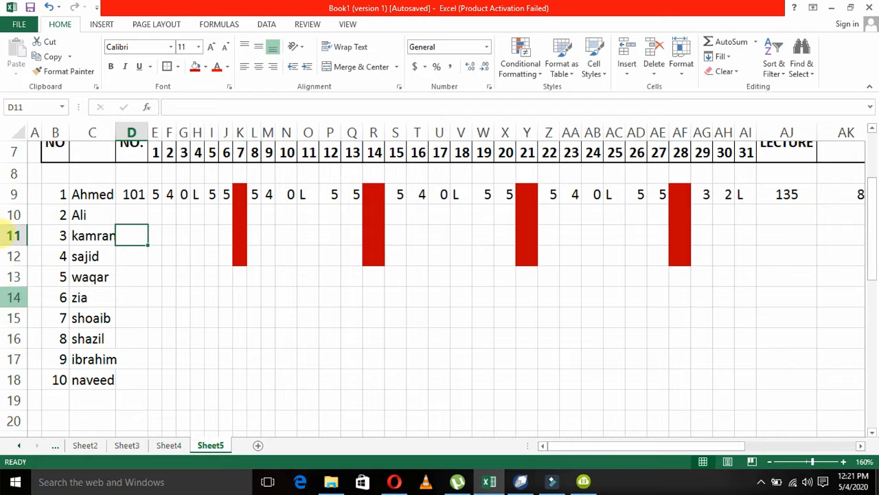
pyautogui.moveTo(116, 132); pyautogui.dragTo(126, 133)
# Enter the second student's ID number in D10, one higher than the first student's.
pyautogui.click(143, 215)
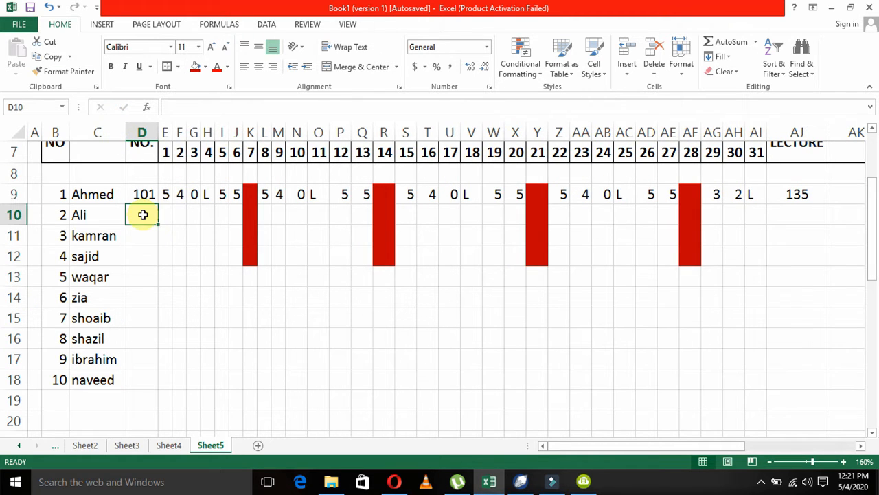
pyautogui.write('1')
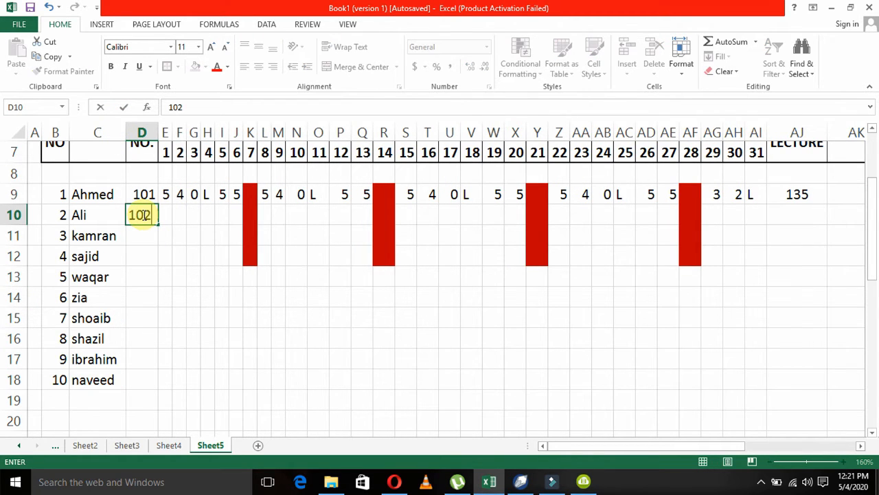
pyautogui.write('02')
pyautogui.press('Return')
# Insert a hyperlink with the address "sa" on the ID number cells D9:D18.
pyautogui.press('Up')
pyautogui.press('Up')
pyautogui.hotkey('shift', 'Down')
pyautogui.hotkey('shift', 'Down')
pyautogui.hotkey('shift', 'Down')
pyautogui.hotkey('shift', 'Down')
pyautogui.hotkey('shift', 'Down')
pyautogui.hotkey('shift', 'Down')
pyautogui.hotkey('shift', 'Down')
pyautogui.hotkey('shift', 'Down')
pyautogui.hotkey('shift', 'Down')
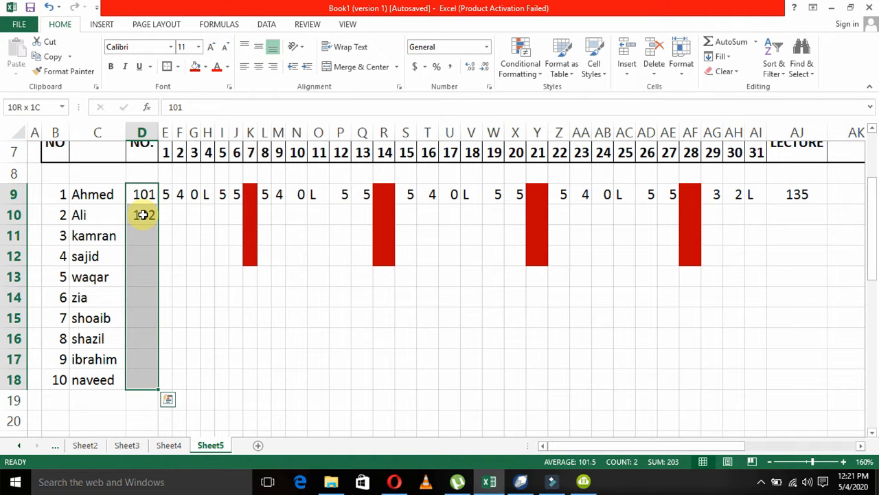
pyautogui.hotkey('alt', 'i')
pyautogui.write('i')
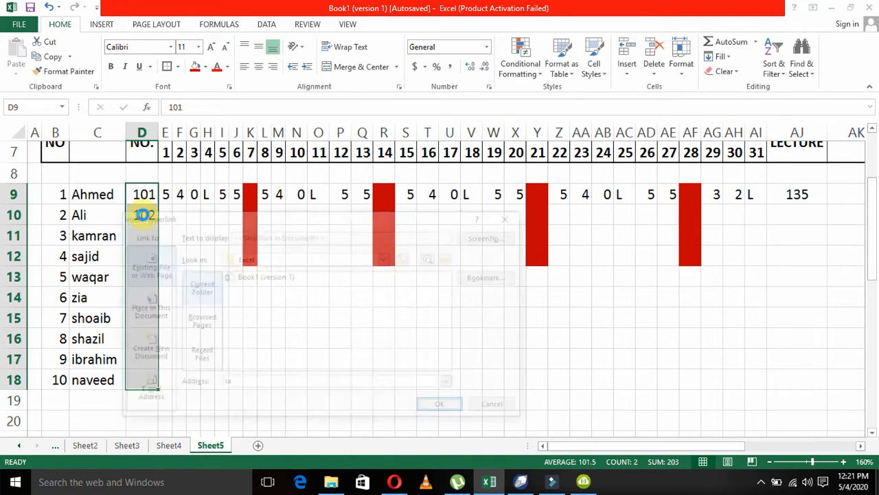
pyautogui.write('sa')
pyautogui.press('Return')
# Fill D9:D18 with a series of consecutive ID numbers for all ten students.
pyautogui.hotkey('alt', 'e')
pyautogui.press('i')
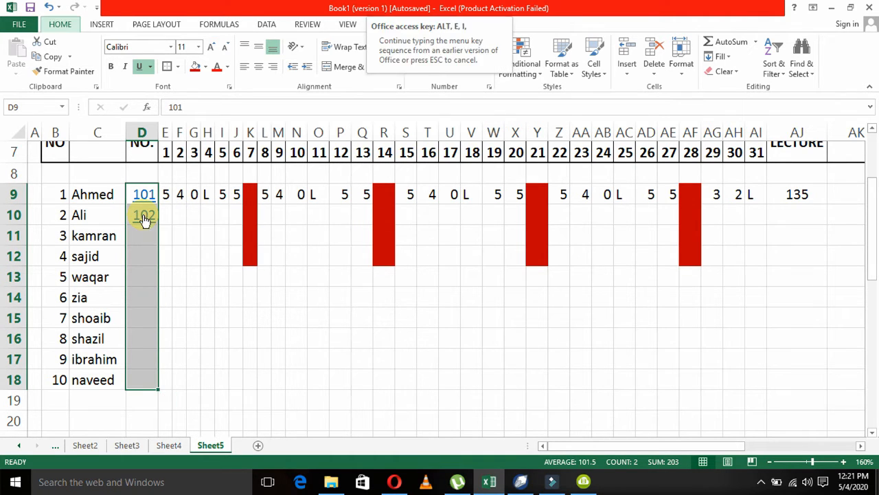
pyautogui.press('s')
pyautogui.press('Return')
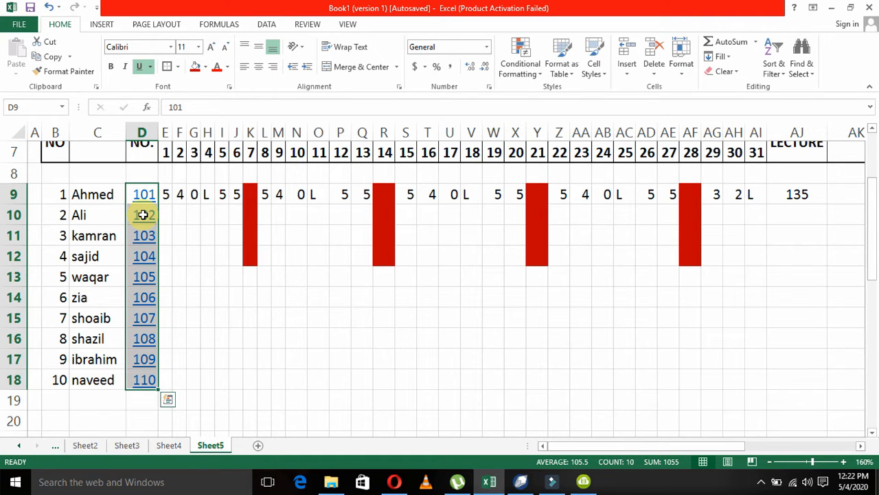
pyautogui.rightClick(143, 215)
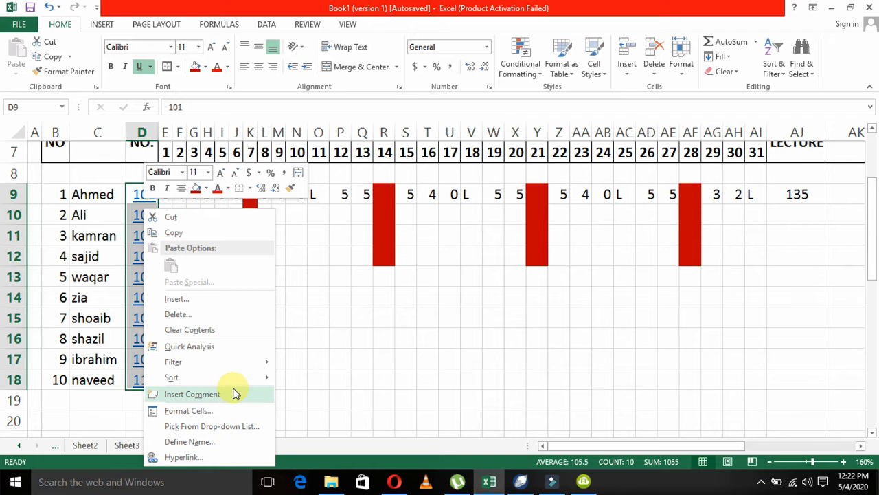
pyautogui.click(317, 351)
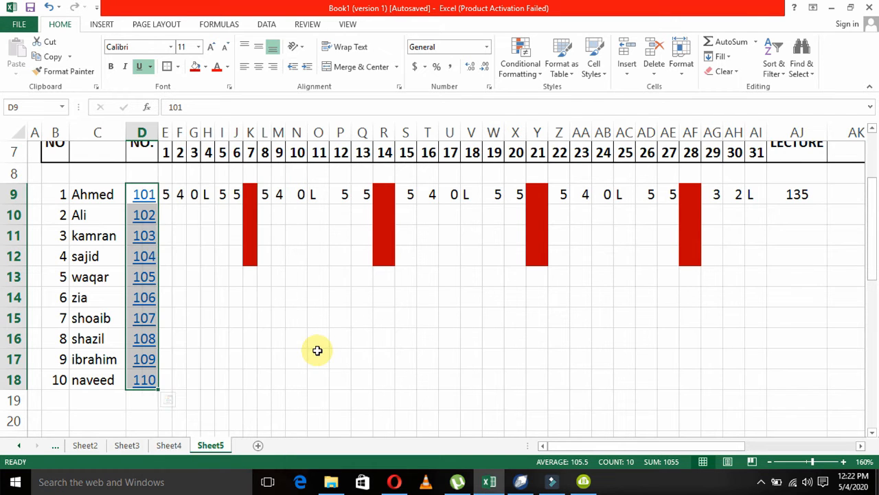
pyautogui.click(146, 196)
pyautogui.rightClick(147, 196)
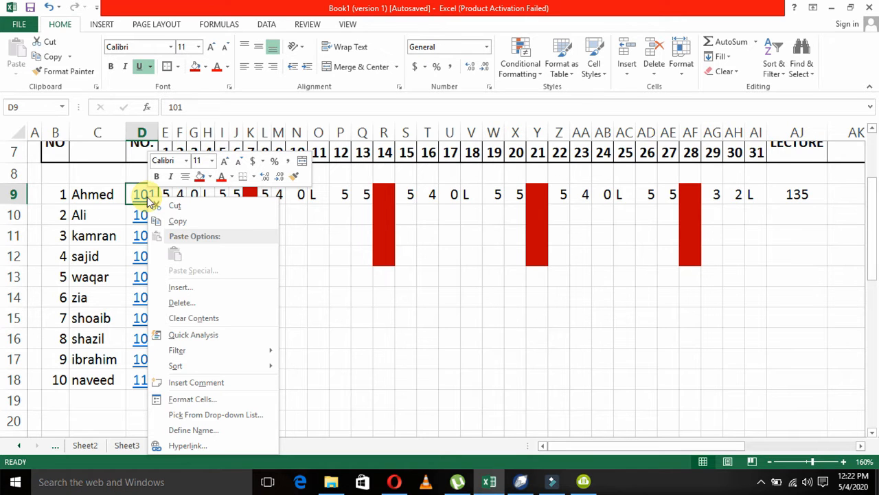
pyautogui.click(380, 343)
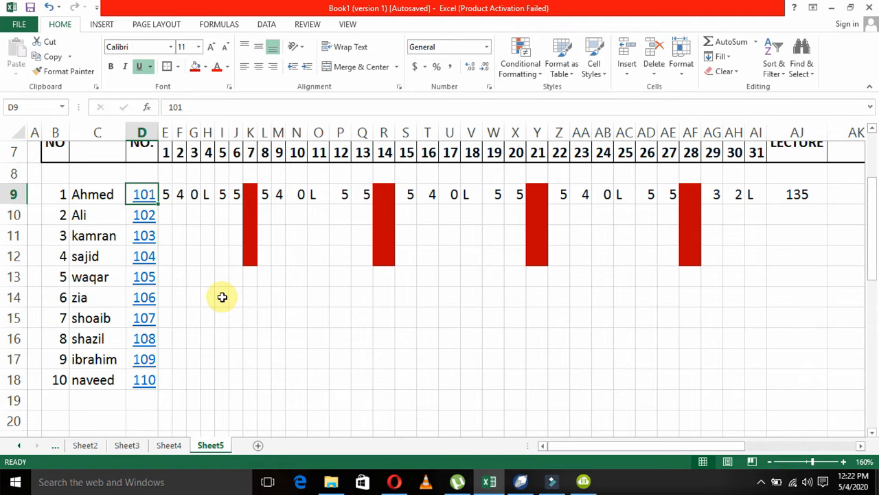
# Clear the hyperlinked ID numbers from D9:D18.
pyautogui.press('Down')
pyautogui.press('Right')
pyautogui.press('Right')
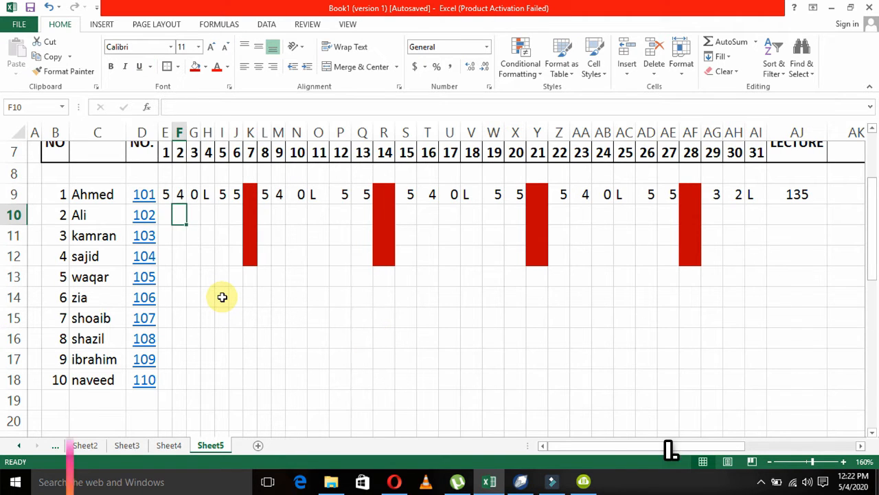
pyautogui.hotkey('ctrl', 'c')
pyautogui.press('Left')
pyautogui.press('Up')
pyautogui.press('Left')
pyautogui.hotkey('shift', 'Down')
pyautogui.hotkey('shift', 'Down')
pyautogui.hotkey('shift', 'Down')
pyautogui.hotkey('shift', 'Down')
pyautogui.hotkey('shift', 'Down')
pyautogui.hotkey('shift', 'Down')
pyautogui.hotkey('shift', 'Down')
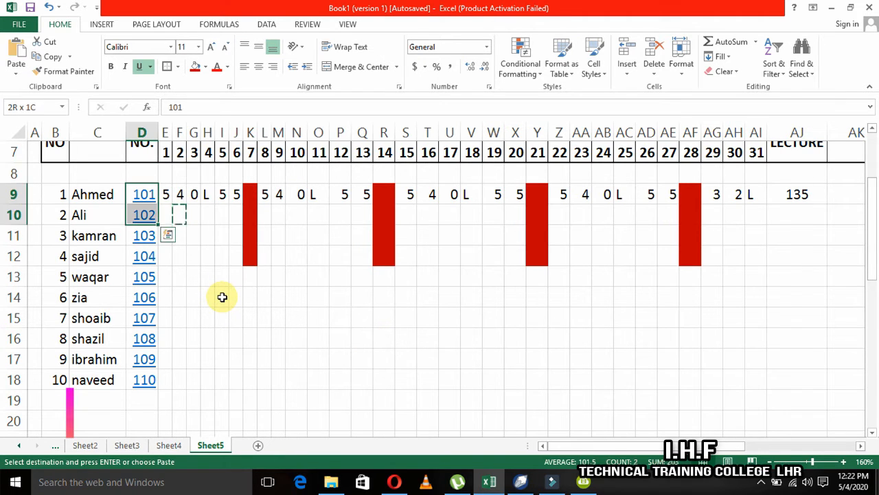
pyautogui.hotkey('shift', 'Down')
pyautogui.hotkey('shift', 'Down')
pyautogui.hotkey('ctrl', 'v')
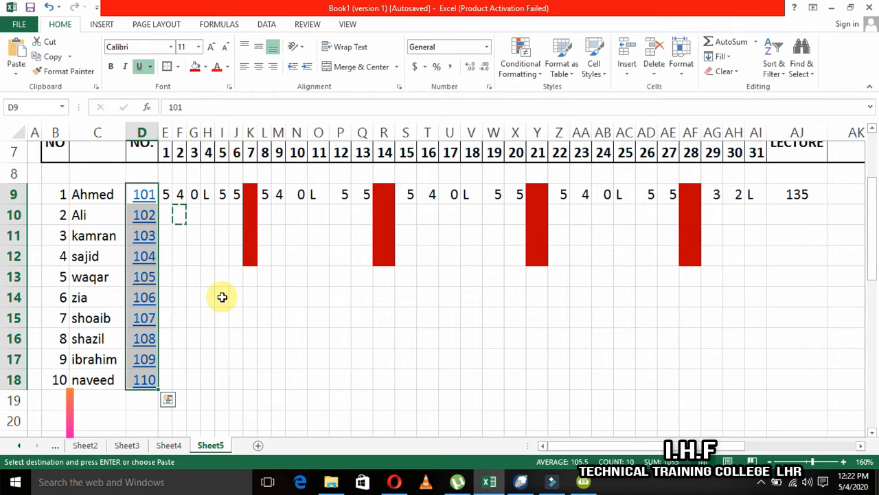
pyautogui.press('BackSpace')
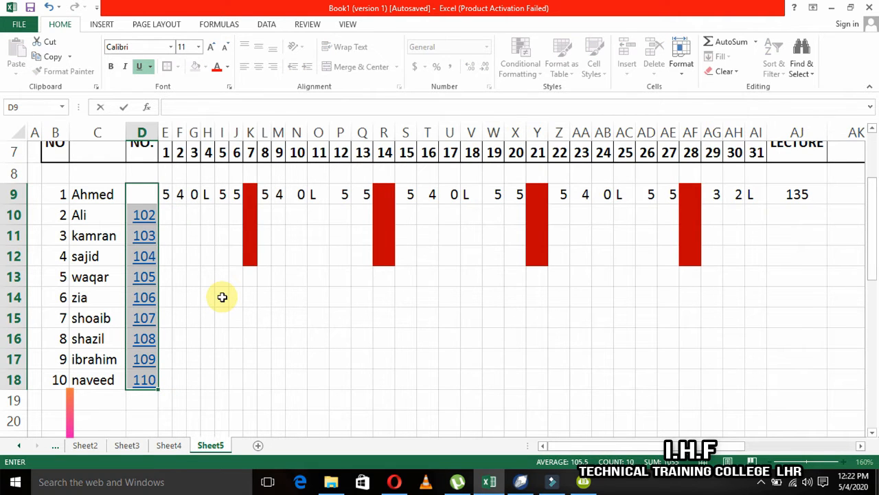
pyautogui.press('Return')
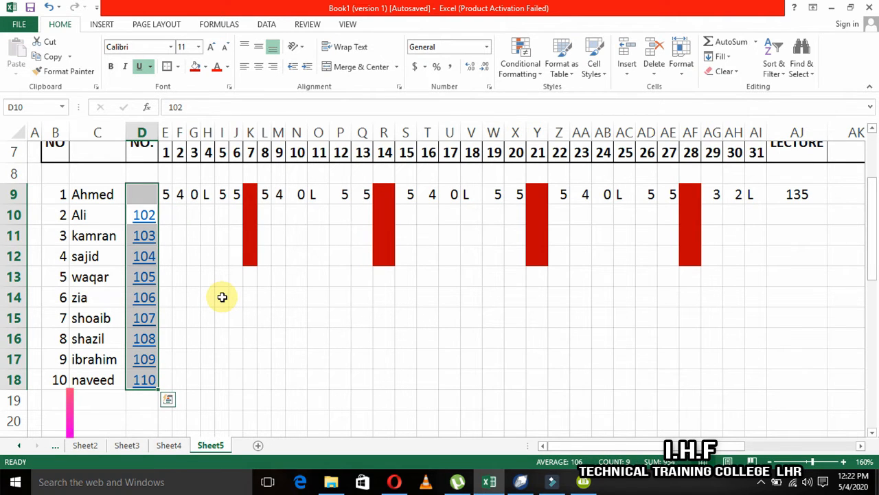
pyautogui.press('Delete')
# Remove the leftover underline formatting from D9 by copying blank cell E11 over it.
pyautogui.press('Down')
pyautogui.press('Up')
pyautogui.press('Right')
pyautogui.press('Up')
pyautogui.press('Left')
pyautogui.write('1')
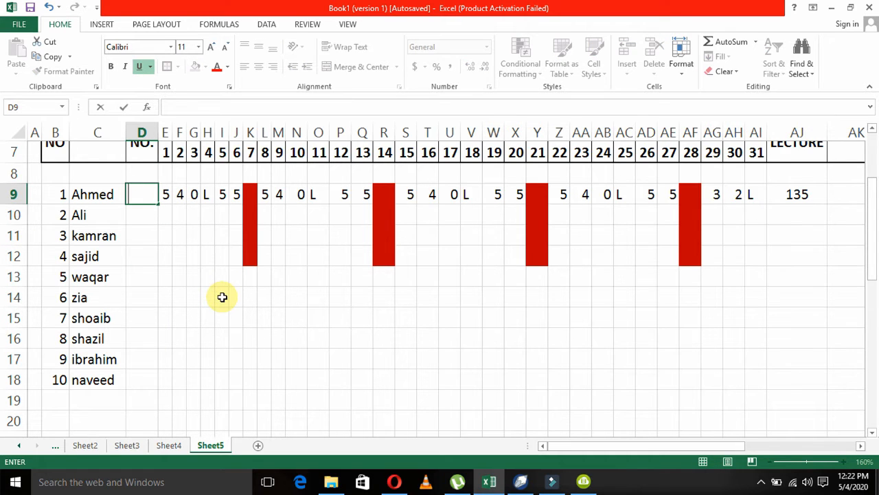
pyautogui.press('Return')
pyautogui.press('Down')
pyautogui.press('Right')
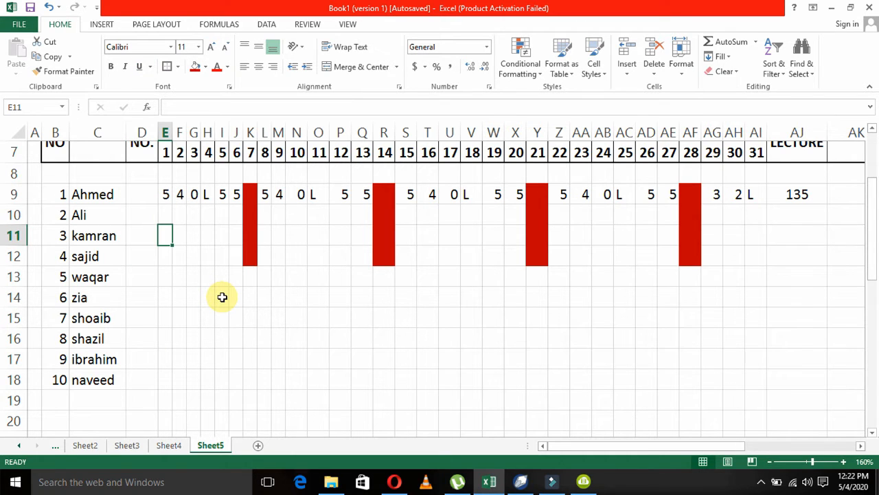
pyautogui.hotkey('ctrl', 'c')
pyautogui.press('Up')
pyautogui.press('Left')
pyautogui.press('Up')
pyautogui.press('Escape')
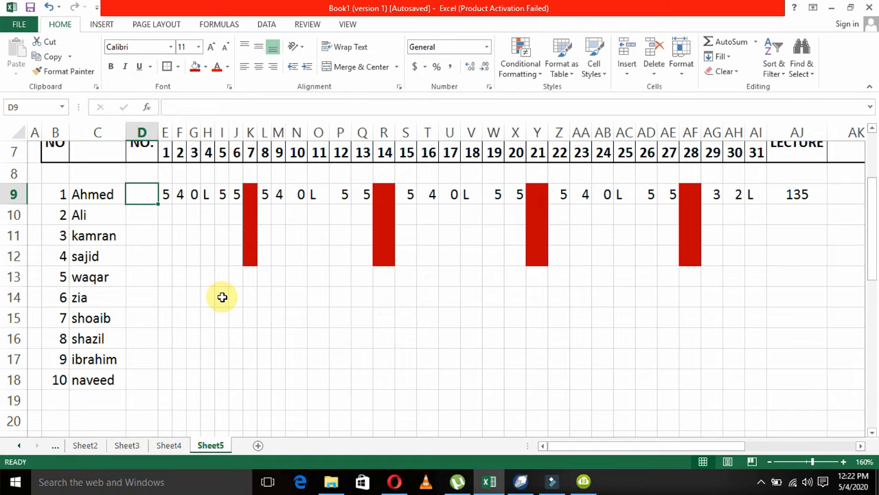
# Enter the first student's ID number in D9 as plain text without a hyperlink, leaving D10 blank.
pyautogui.write('101')
pyautogui.press('Return')
pyautogui.hotkey('ctrl', 'u')
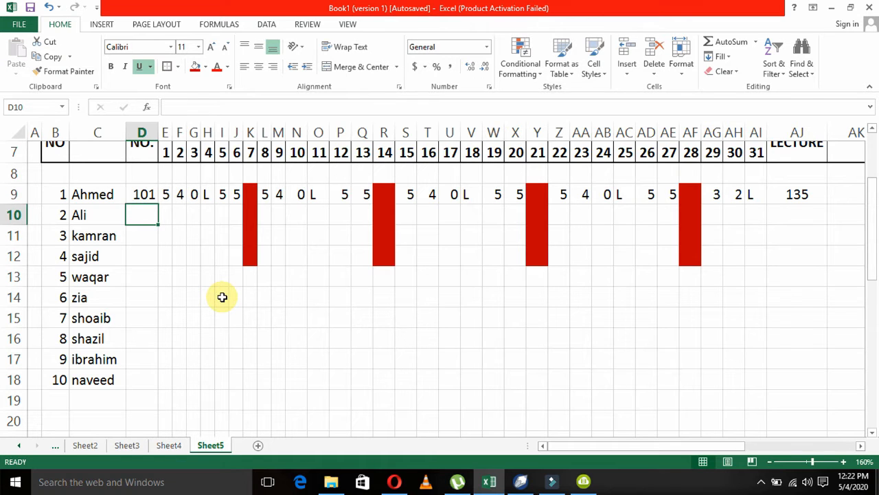
pyautogui.write('10')
pyautogui.press('BackSpace')
pyautogui.press('BackSpace')
pyautogui.press('Return')
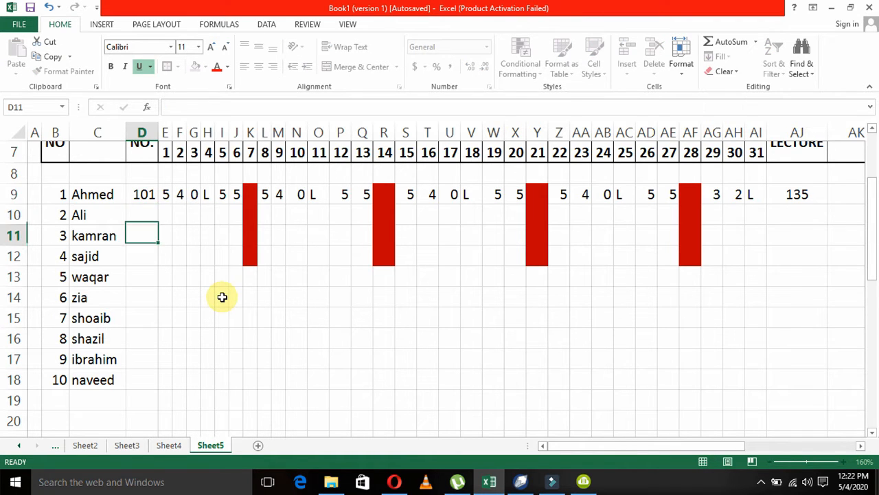
# Copy the ID number in D9 to D10:D18 for the remaining nine students.
pyautogui.press('Up')
pyautogui.press('Up')
pyautogui.hotkey('ctrl', 'c')
pyautogui.press('Down')
pyautogui.hotkey('shift', 'Down')
pyautogui.hotkey('shift', 'Down')
pyautogui.hotkey('shift', 'Down')
pyautogui.hotkey('shift', 'Down')
pyautogui.hotkey('shift', 'Down')
pyautogui.hotkey('shift', 'Down')
pyautogui.hotkey('shift', 'Down')
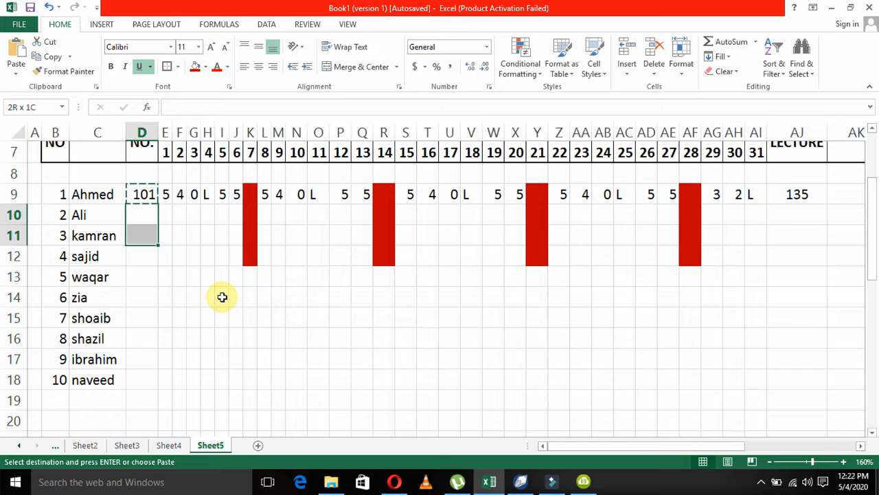
pyautogui.hotkey('shift', 'Down')
pyautogui.press('Return')
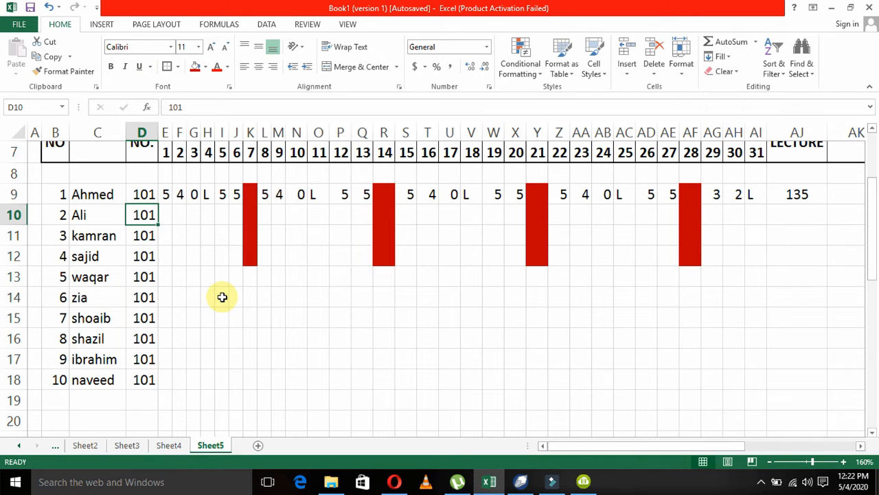
# Change the second student's ID number in D10 to one higher than the first student's.
pyautogui.press('F2')
pyautogui.press('BackSpace')
pyautogui.write('2')
pyautogui.press('Return')
# Fill D9:D18 with a linear series so the ten students get consecutive ID numbers.
pyautogui.press('Up')
pyautogui.press('Up')
pyautogui.hotkey('shift', 'Down')
pyautogui.hotkey('shift', 'Down')
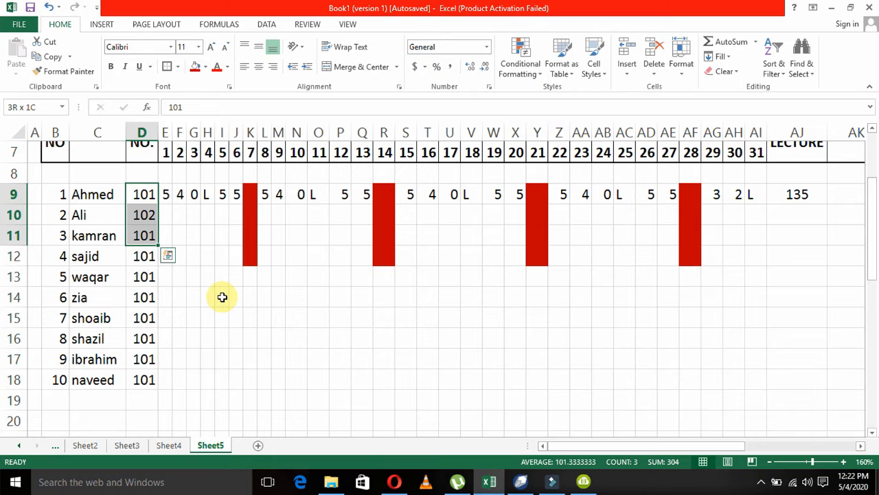
pyautogui.hotkey('ctrl', 'shift', 'Down')
pyautogui.hotkey('alt', 'e')
pyautogui.press('i')
pyautogui.press('s')
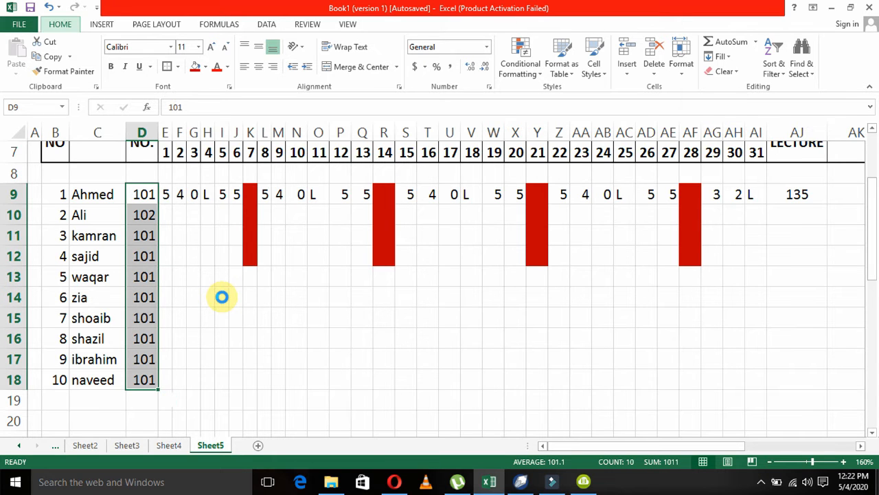
pyautogui.press('Return')
pyautogui.press('Right')
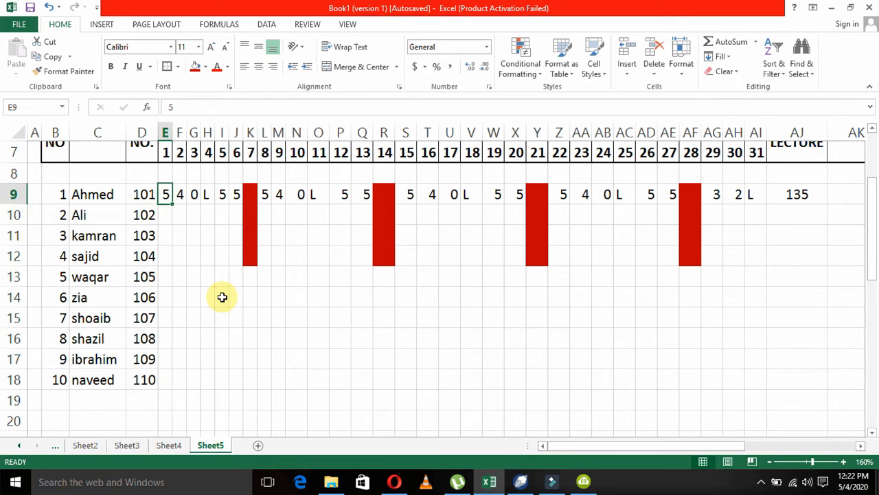
pyautogui.press('Down')
pyautogui.press('Down')
pyautogui.press('Down')
pyautogui.press('Down')
pyautogui.press('Down')
pyautogui.press('Down')
pyautogui.press('Down')
pyautogui.press('Down')
pyautogui.press('Down')
pyautogui.press('Down')
pyautogui.press('Down')
pyautogui.press('Down')
pyautogui.press('Down')
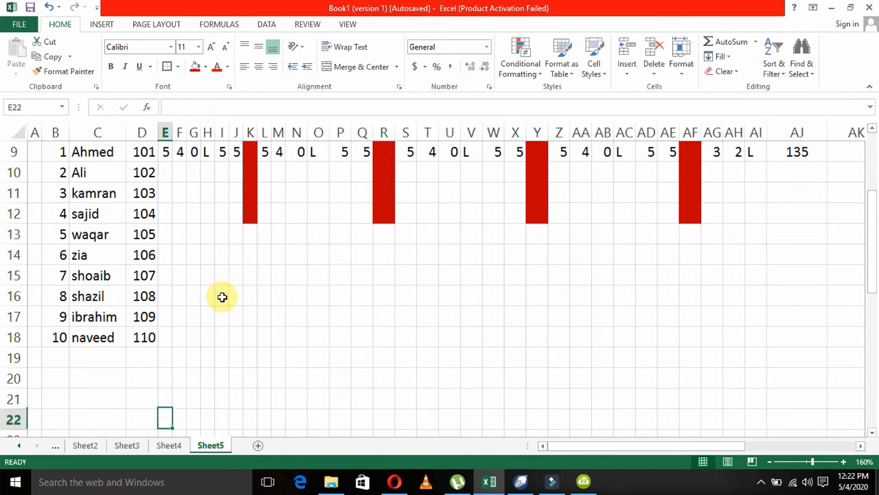
pyautogui.press('Left')
pyautogui.press('Up')
pyautogui.press('Up')
pyautogui.press('Up')
pyautogui.press('Up')
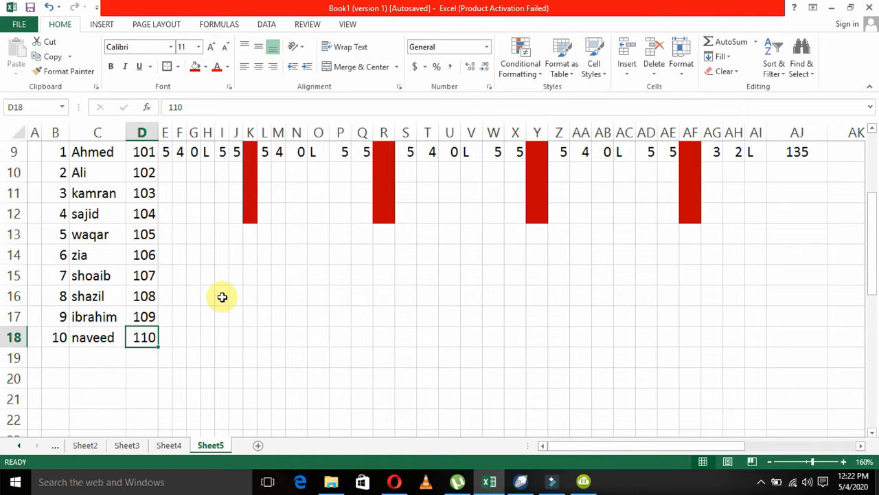
pyautogui.press('Up')
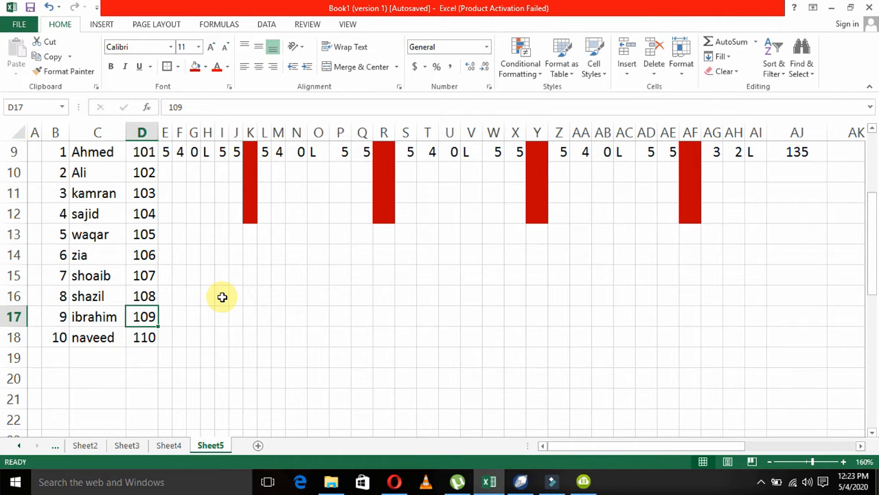
pyautogui.press('Up')
pyautogui.press('Up')
pyautogui.press('Up')
pyautogui.press('Up')
pyautogui.press('Up')
pyautogui.press('Up')
pyautogui.press('Up')
pyautogui.press('Up')
pyautogui.press('Up')
pyautogui.press('Up')
pyautogui.press('Up')
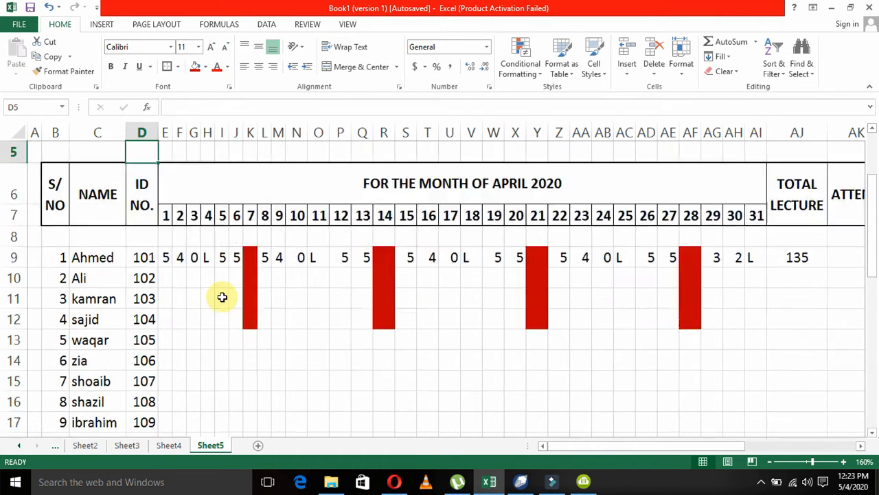
# Copy the first student's daily attendance in E9:AI9 to the other nine students in rows 10 to 18.
pyautogui.press('Down')
pyautogui.press('Down')
pyautogui.press('Down')
pyautogui.press('Down')
pyautogui.press('Right')
pyautogui.press('Up')
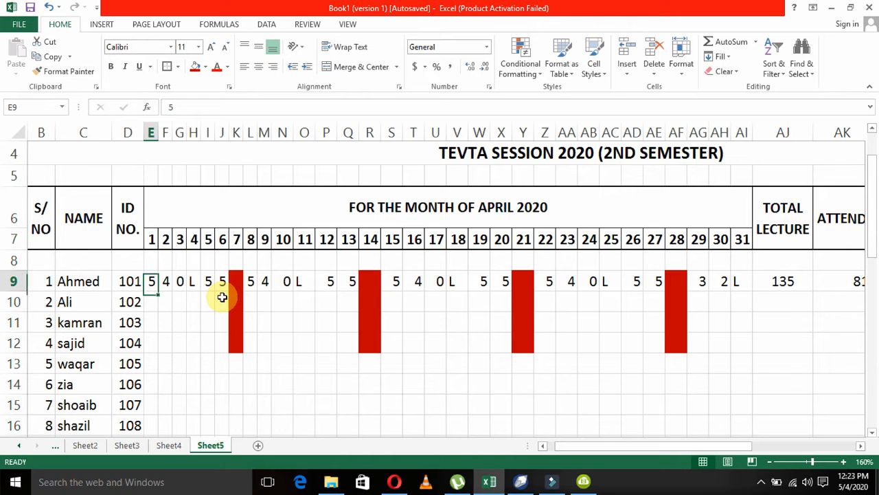
pyautogui.hotkey('shift', 'Right')
pyautogui.hotkey('shift', 'Right')
pyautogui.hotkey('shift', 'Right')
pyautogui.hotkey('shift', 'Right')
pyautogui.hotkey('shift', 'Right')
pyautogui.hotkey('shift', 'Right')
pyautogui.hotkey('shift', 'Right')
pyautogui.hotkey('shift', 'Right')
pyautogui.hotkey('shift', 'Right')
pyautogui.hotkey('shift', 'Right')
pyautogui.hotkey('shift', 'Right')
pyautogui.hotkey('shift', 'Right')
pyautogui.hotkey('shift', 'Right')
pyautogui.hotkey('shift', 'Right')
pyautogui.hotkey('shift', 'Right')
pyautogui.hotkey('shift', 'Right')
pyautogui.hotkey('shift', 'Right')
pyautogui.hotkey('shift', 'Right')
pyautogui.hotkey('shift', 'Right')
pyautogui.hotkey('shift', 'Right')
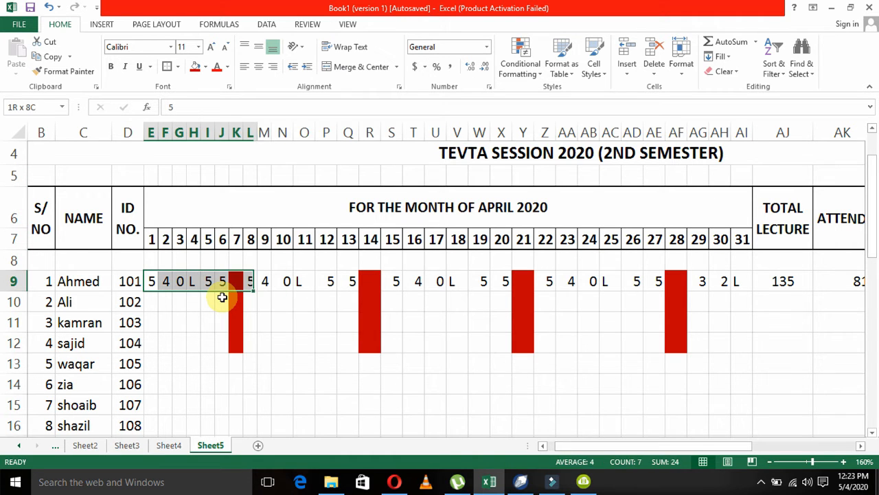
pyautogui.hotkey('shift', 'Right')
pyautogui.hotkey('shift', 'Right')
pyautogui.hotkey('shift', 'Right')
pyautogui.hotkey('shift', 'Right')
pyautogui.hotkey('shift', 'Right')
pyautogui.hotkey('shift', 'Right')
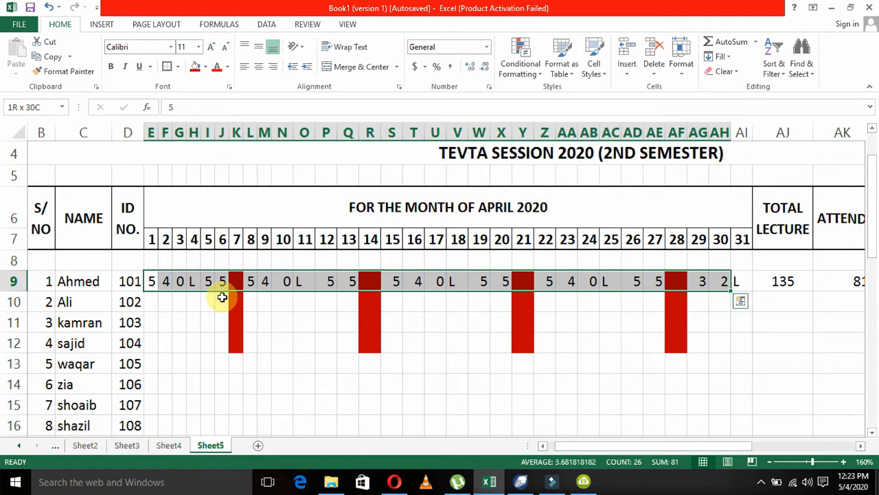
pyautogui.hotkey('ctrl', 'c')
pyautogui.press('Down')
pyautogui.hotkey('shift', 'Down')
pyautogui.hotkey('shift', 'Down')
pyautogui.hotkey('shift', 'Down')
pyautogui.hotkey('shift', 'Down')
pyautogui.hotkey('shift', 'Down')
pyautogui.hotkey('shift', 'Down')
pyautogui.hotkey('shift', 'Down')
pyautogui.hotkey('shift', 'Down')
pyautogui.hotkey('shift', 'Down')
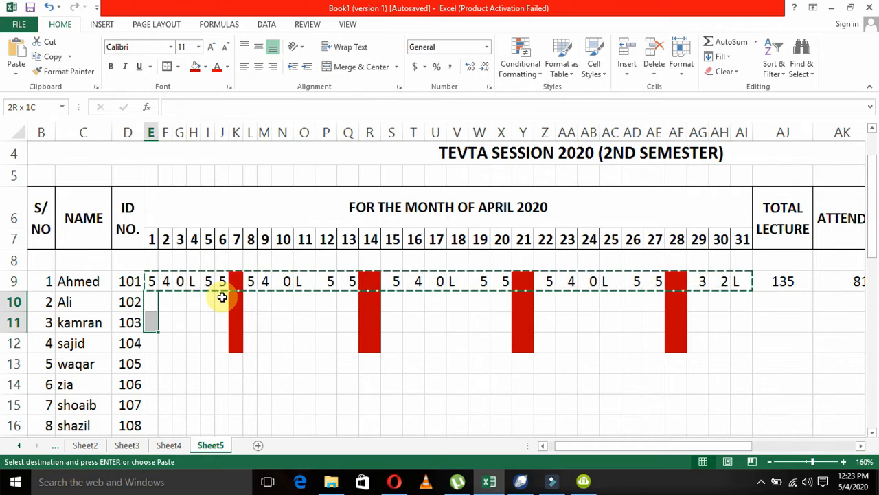
pyautogui.hotkey('shift', 'Up')
pyautogui.hotkey('ctrl', 'v')
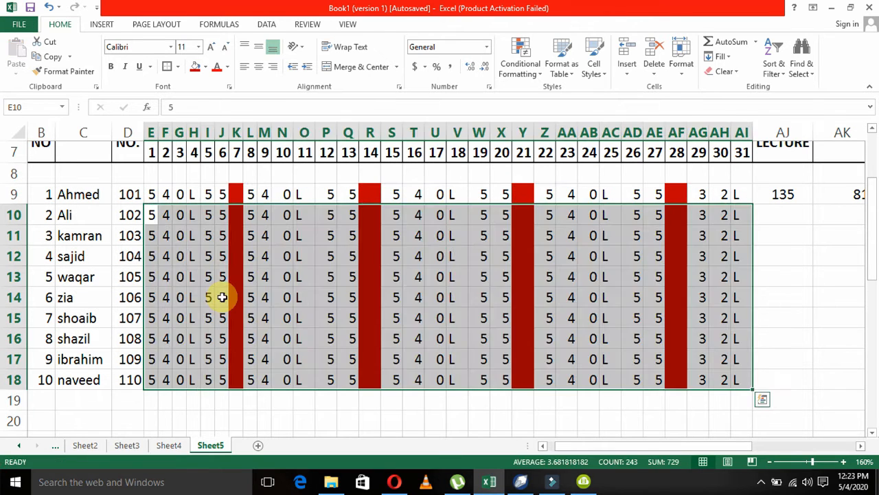
# Set the second student's day 2 attendance in F10 to 3 and the fourth student's day 1 attendance in E12 to 3.
pyautogui.press('Right')
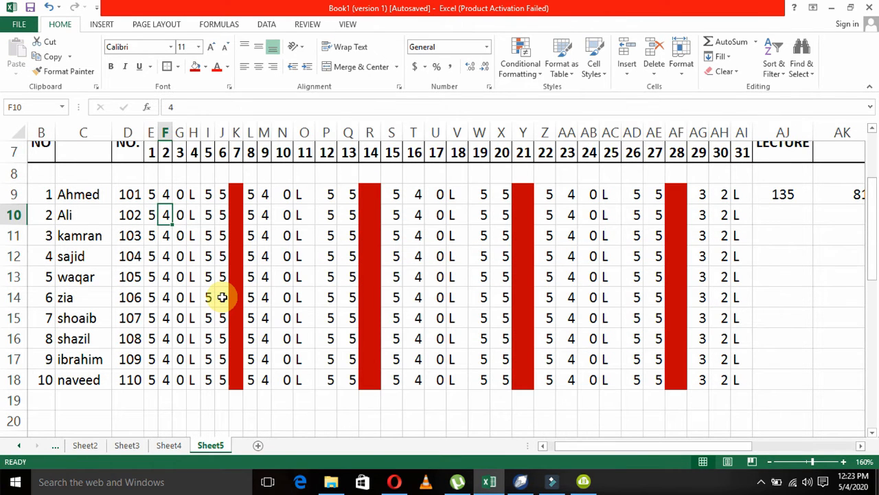
pyautogui.write('3')
pyautogui.press('Return')
pyautogui.press('Left')
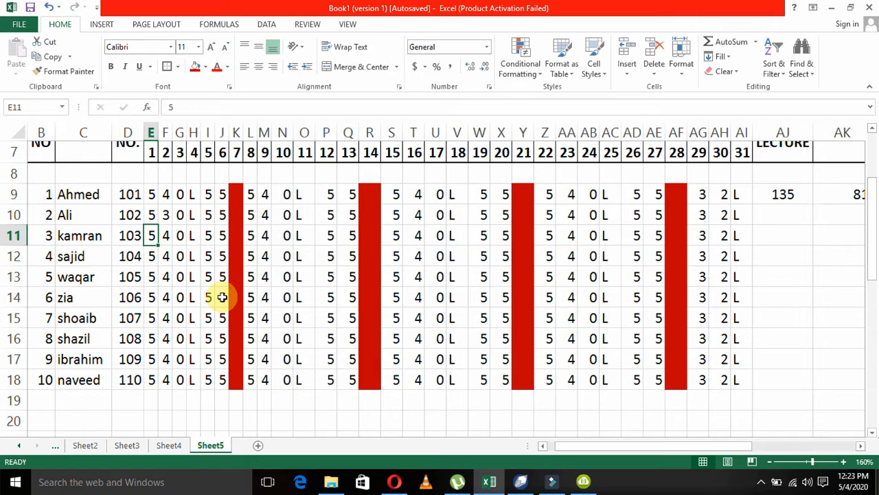
pyautogui.press('Down')
pyautogui.write('3')
pyautogui.press('Return')
# Set the day 1 attendance of students 7 to 10 in E15:E18 to 3, 2, 1 and 3.
pyautogui.press('Down')
pyautogui.press('Down')
pyautogui.write('6')
pyautogui.press('BackSpace')
pyautogui.press('Return')
pyautogui.press('Up')
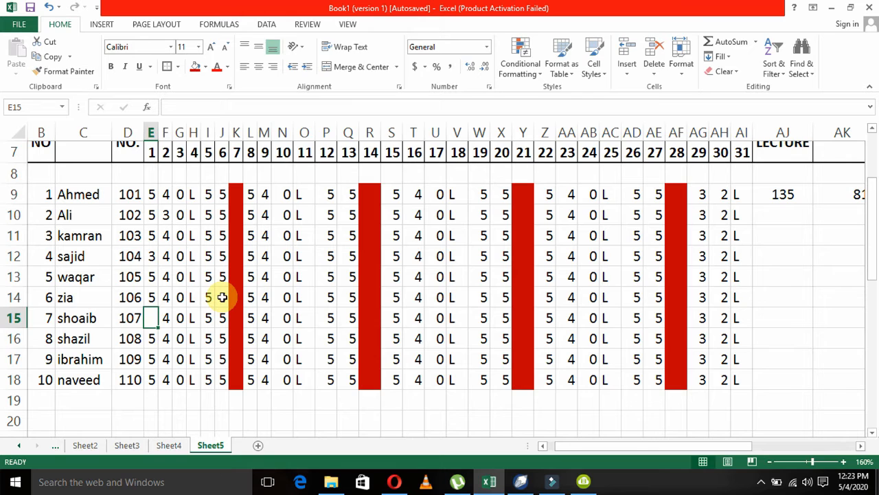
pyautogui.write('3')
pyautogui.press('Return')
pyautogui.write('2')
pyautogui.press('Return')
pyautogui.write('1')
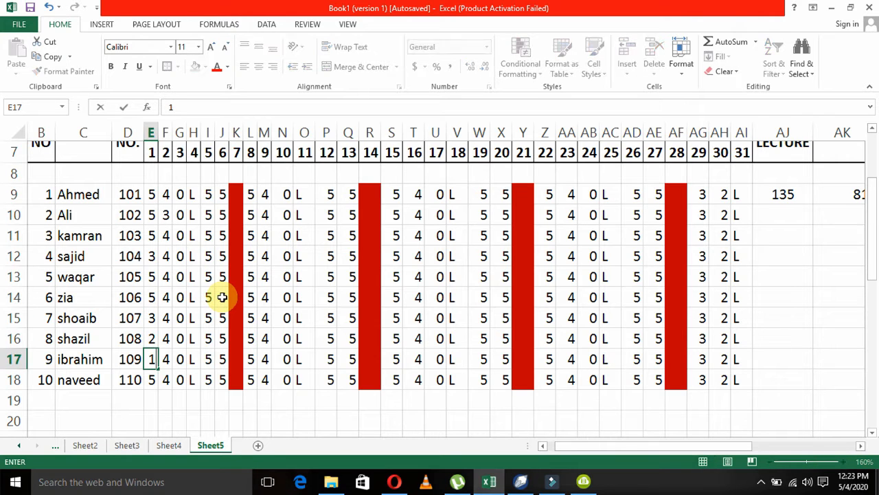
pyautogui.press('Return')
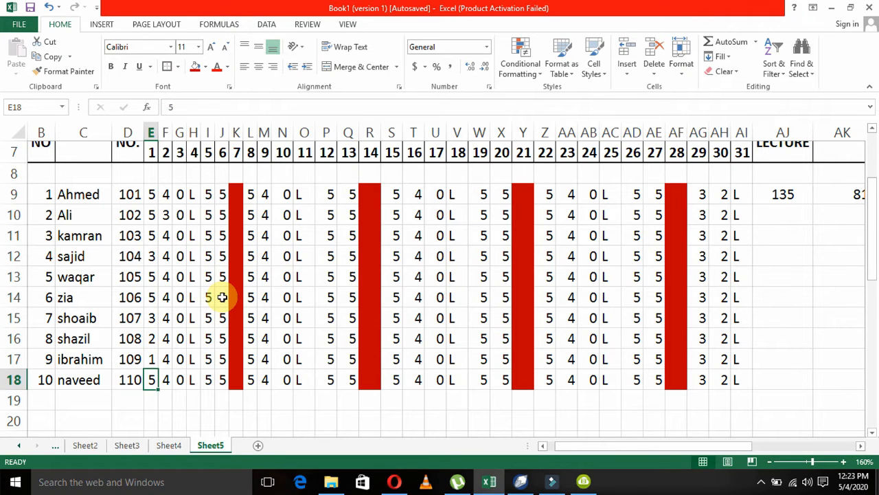
pyautogui.write('3')
pyautogui.press('Right')
pyautogui.press('Up')
pyautogui.press('Up')
pyautogui.press('Up')
pyautogui.press('Up')
pyautogui.press('Up')
pyautogui.press('Up')
pyautogui.press('Up')
pyautogui.press('Up')
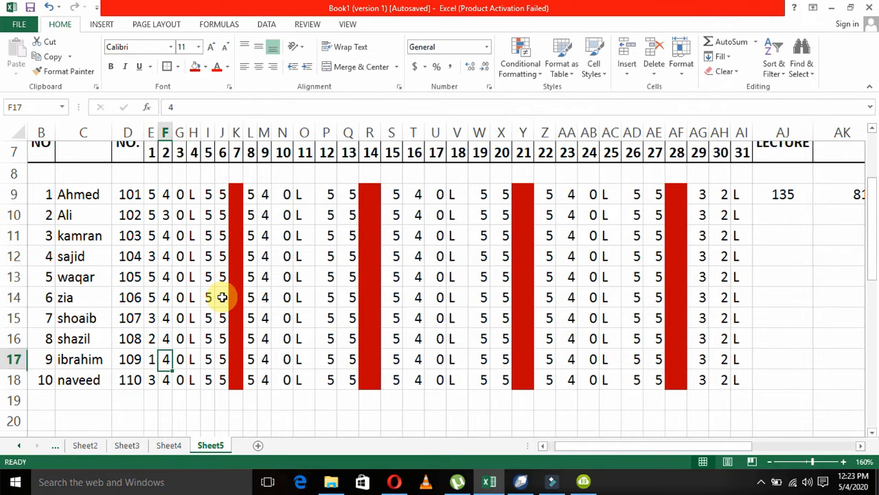
pyautogui.press('Up')
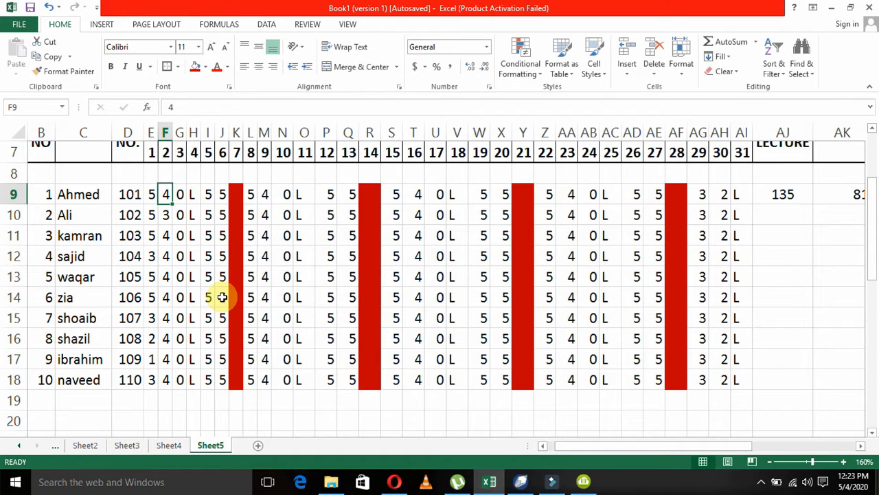
pyautogui.press('Left')
pyautogui.press('Right')
pyautogui.press('Down')
pyautogui.press('Down')
pyautogui.press('Down')
pyautogui.press('Down')
pyautogui.press('Up')
pyautogui.press('Up')
pyautogui.press('Up')
pyautogui.press('Up')
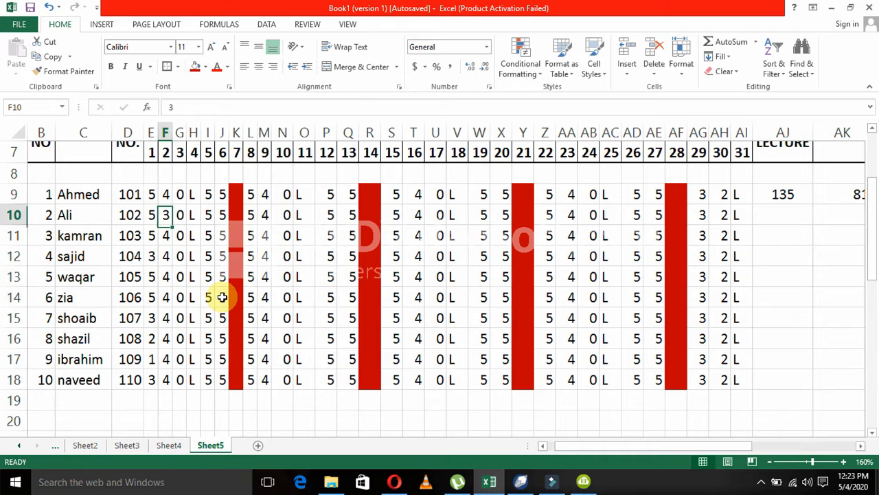
pyautogui.press('Left')
pyautogui.press('Left')
pyautogui.press('Right')
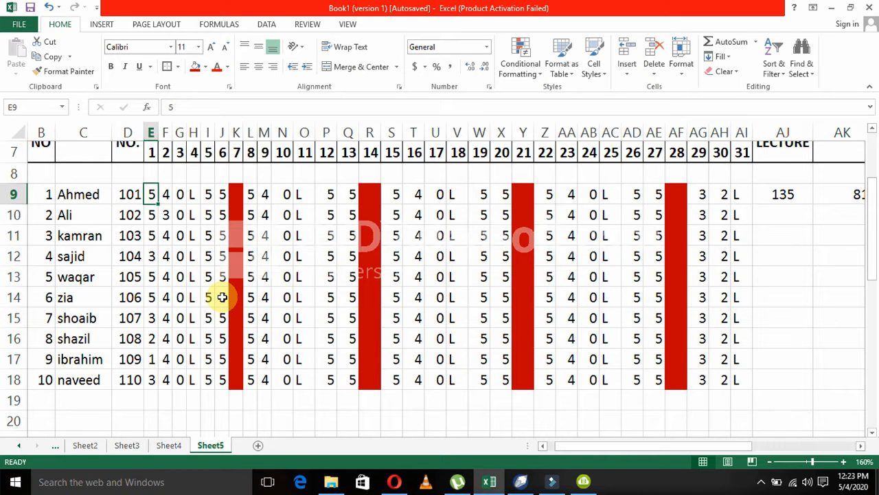
pyautogui.hotkey('ctrl', 'shift', 'Down')
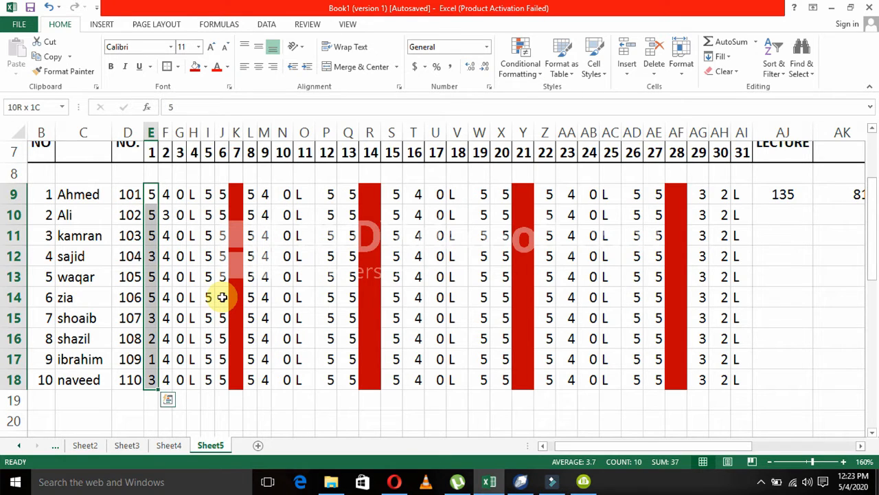
pyautogui.hotkey('shift', 'Right')
pyautogui.hotkey('shift', 'Right')
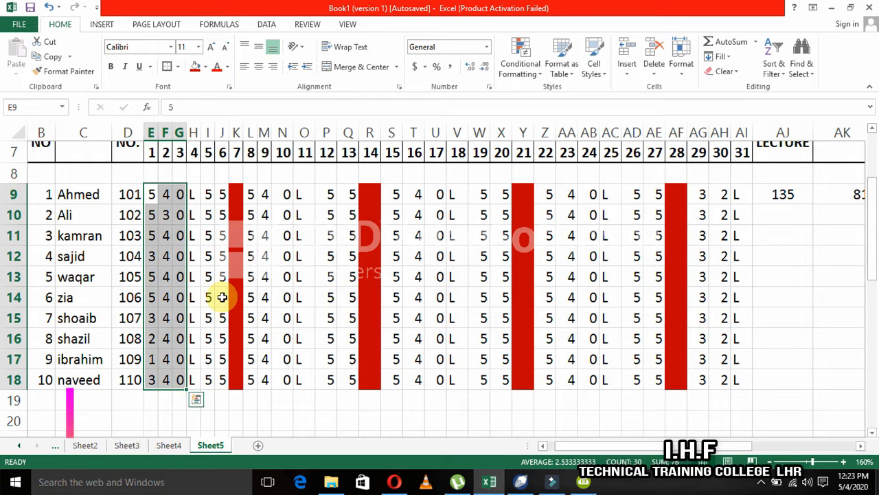
pyautogui.press('Left')
pyautogui.press('Right')
pyautogui.press('Right')
pyautogui.press('Left')
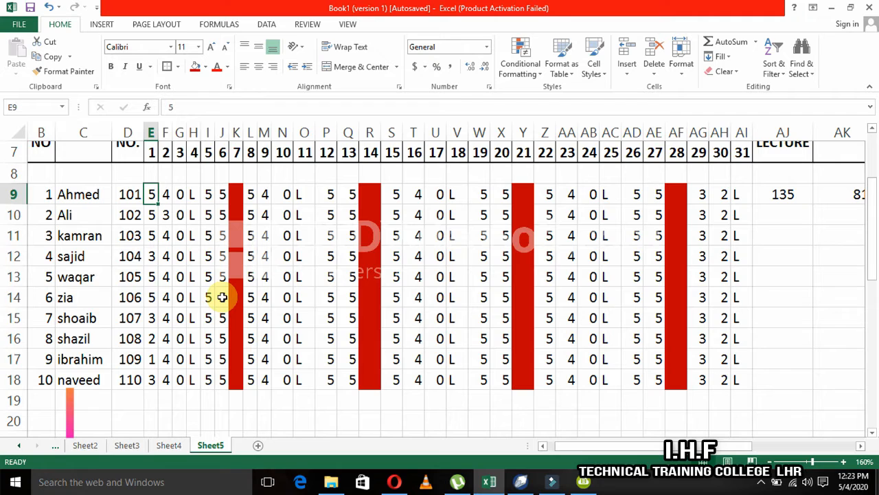
# Start a conditional formatting rule for the day 1 attendance in E9:E18 that formats only cells with values between 0 and 5.
pyautogui.hotkey('ctrl', 'shift', 'Down')
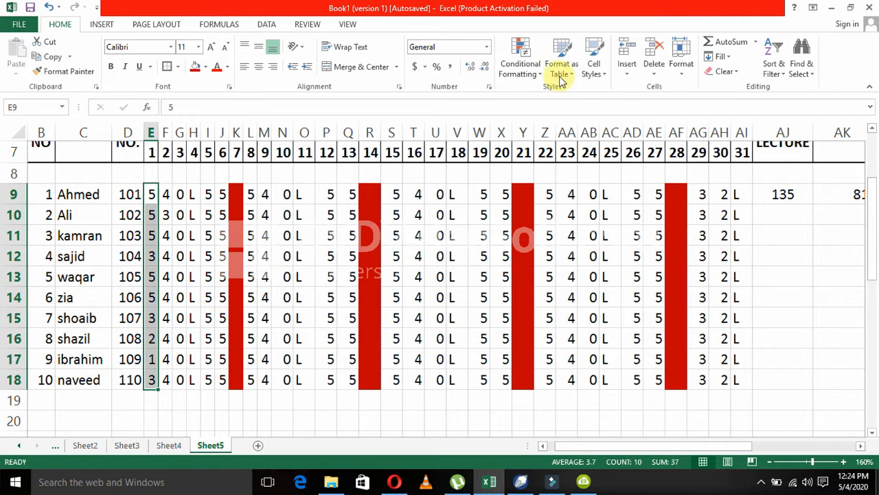
pyautogui.click(541, 79)
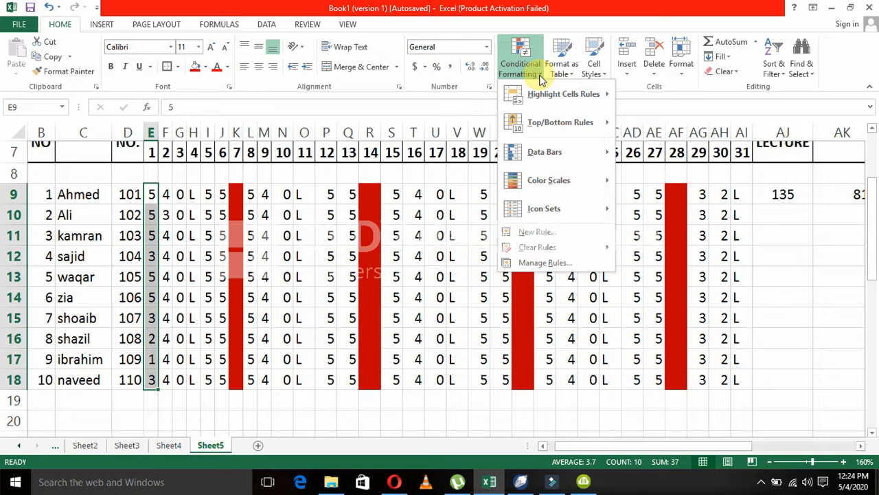
pyautogui.click(564, 233)
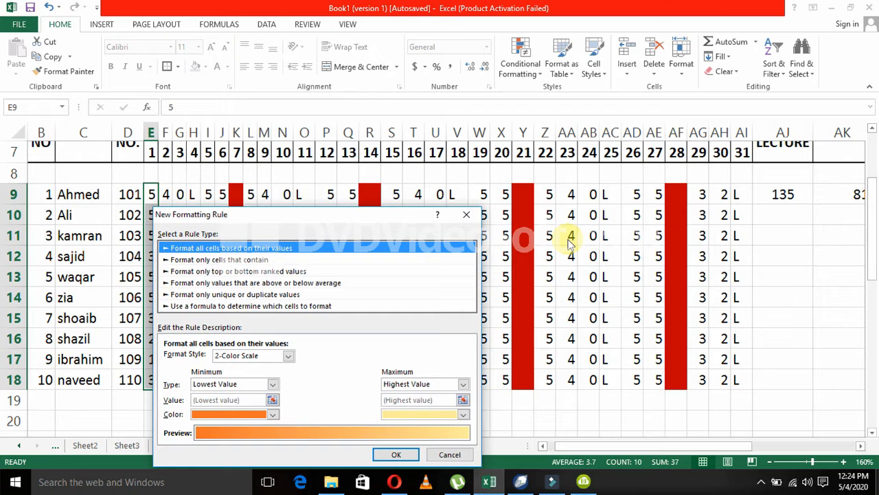
pyautogui.moveTo(397, 219); pyautogui.dragTo(626, 136)
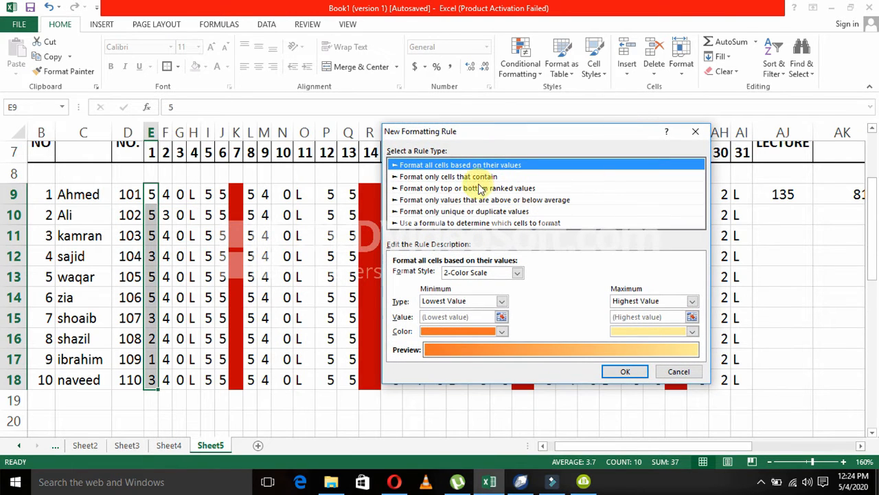
pyautogui.click(418, 178)
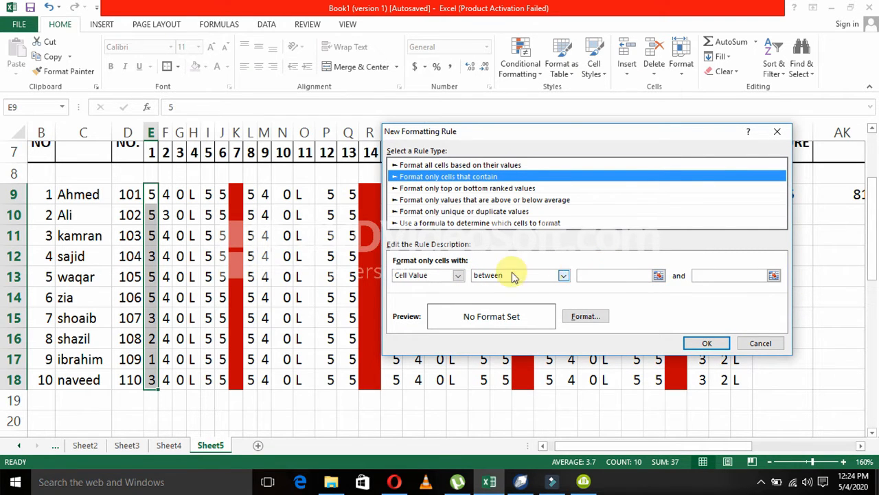
pyautogui.click(627, 277)
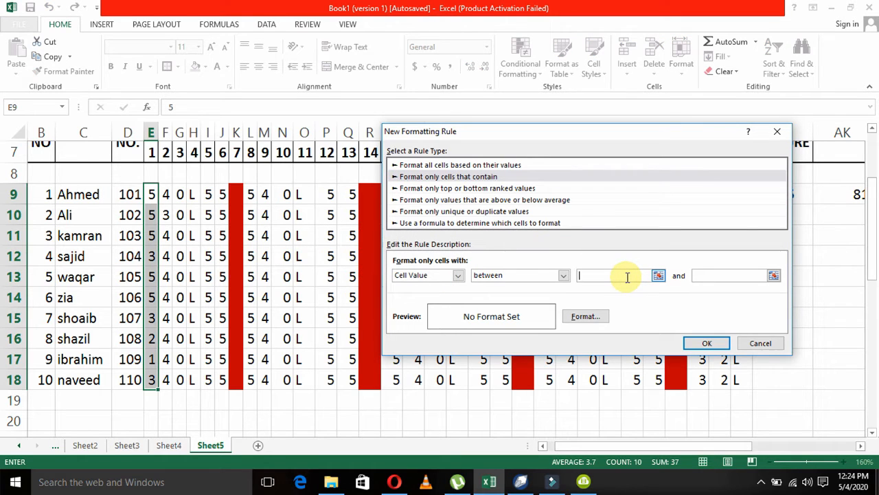
pyautogui.write('0')
pyautogui.press('Tab')
pyautogui.write('5')
pyautogui.click(564, 276)
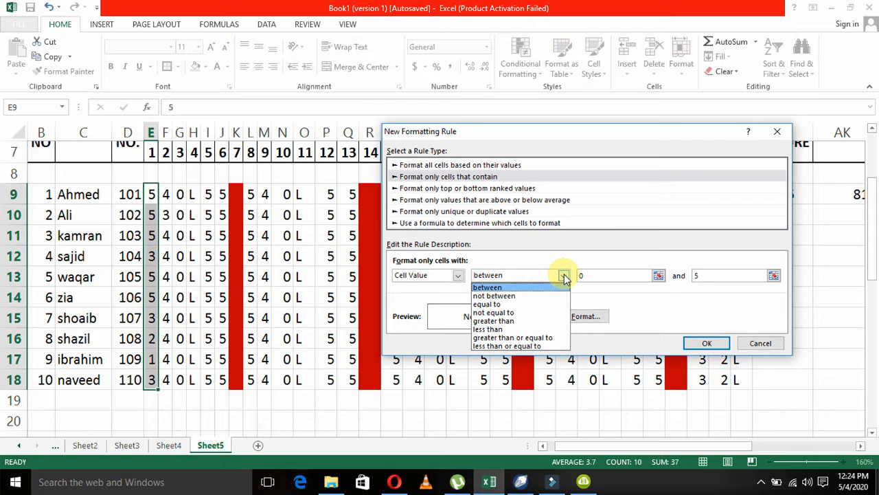
pyautogui.click(558, 340)
pyautogui.click(604, 276)
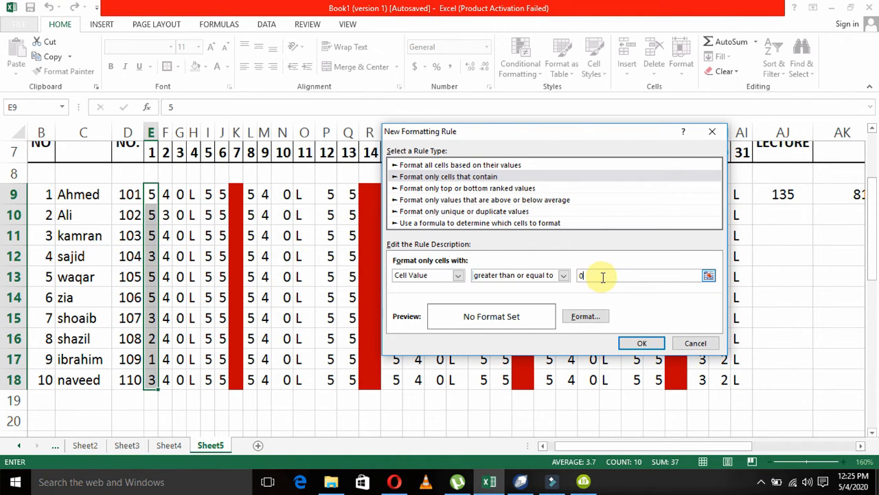
pyautogui.press('BackSpace')
pyautogui.click(563, 275)
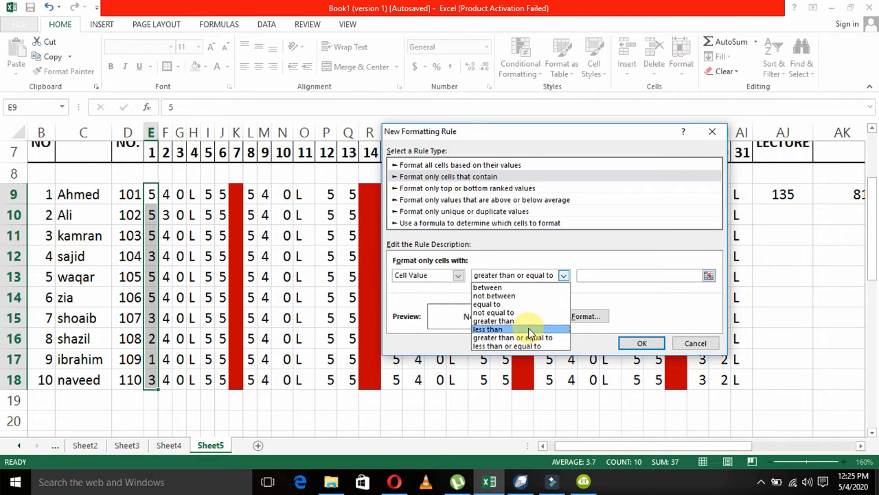
pyautogui.click(532, 291)
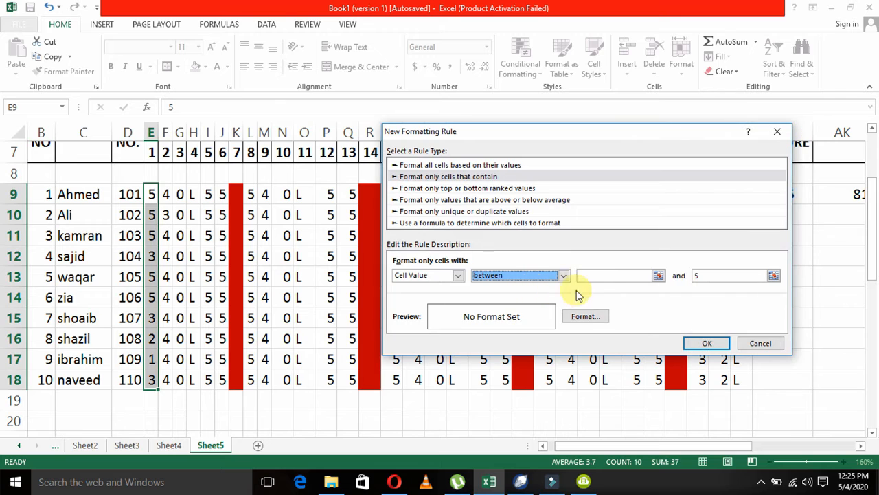
pyautogui.click(602, 275)
pyautogui.write('0')
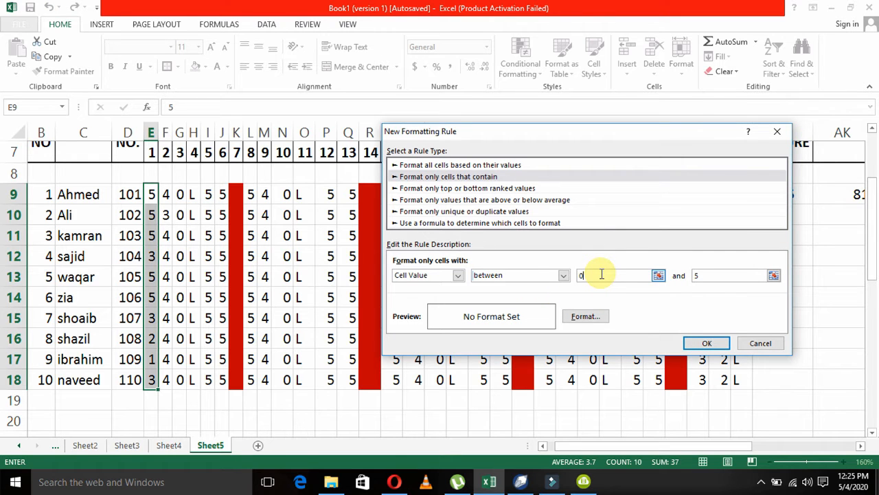
# Apply the rule with an italic red font and widen column E to fit the formatted values.
pyautogui.click(575, 317)
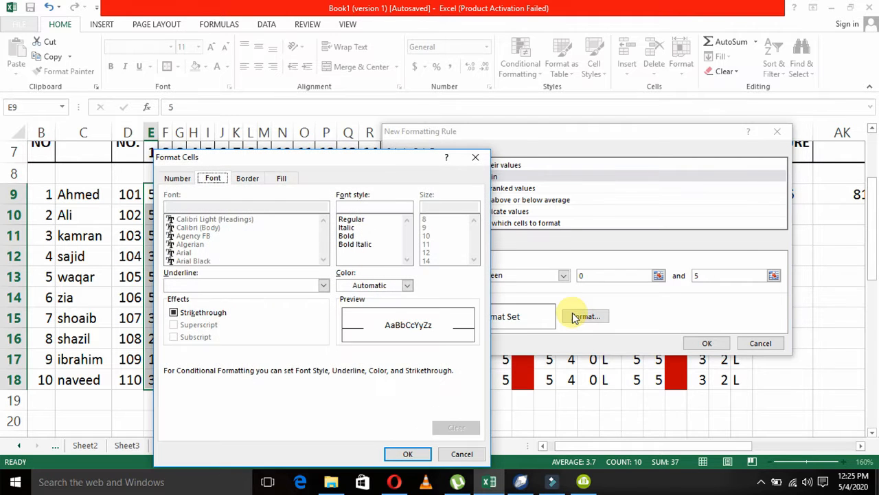
pyautogui.click(349, 229)
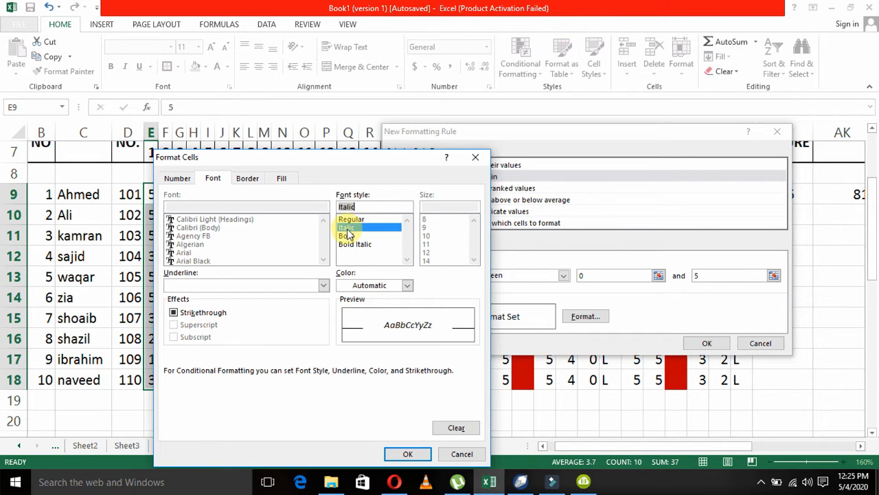
pyautogui.click(369, 286)
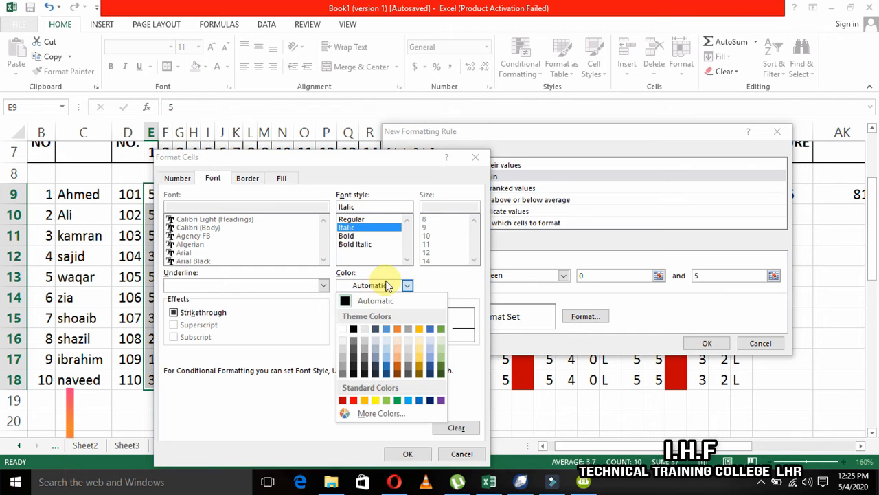
pyautogui.click(354, 400)
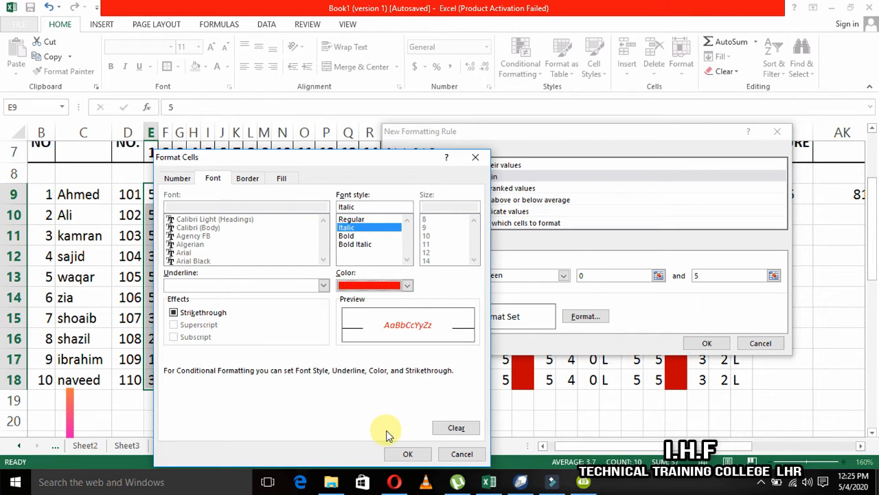
pyautogui.click(402, 454)
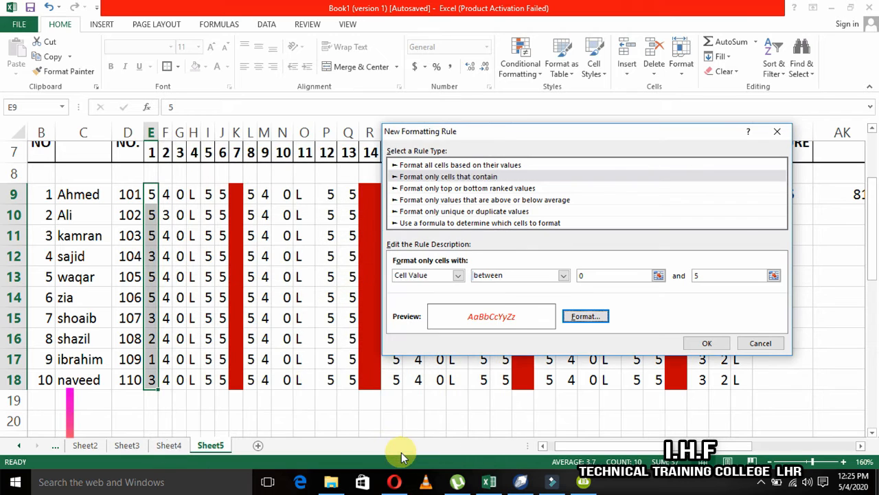
pyautogui.click(701, 343)
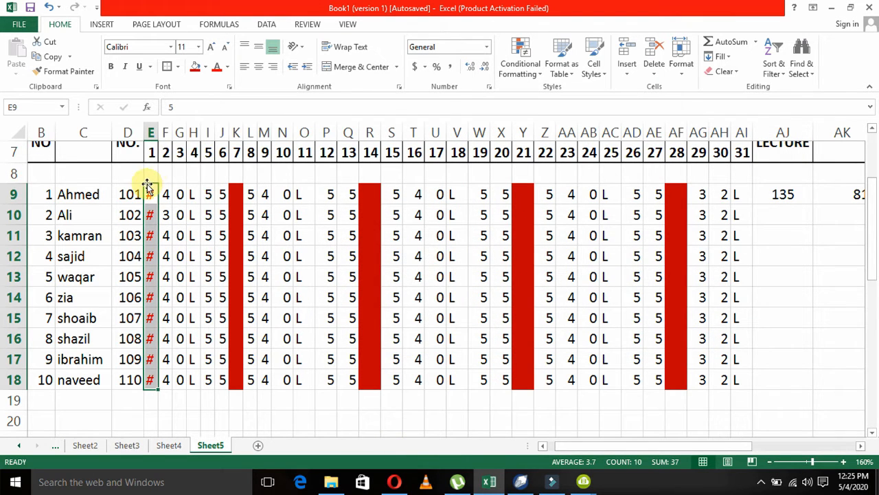
pyautogui.moveTo(158, 131); pyautogui.dragTo(168, 145)
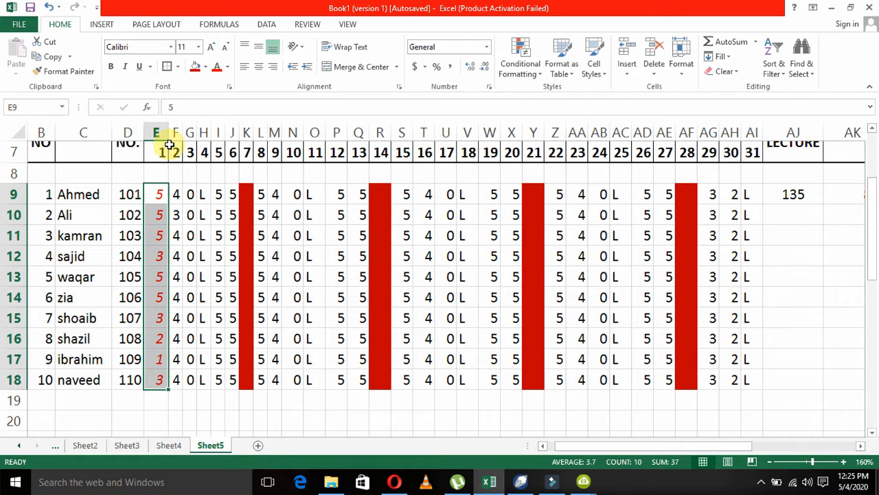
# Start another conditional formatting rule for E9:E18 of the type that formats only cells that contain a cell value.
pyautogui.click(159, 193)
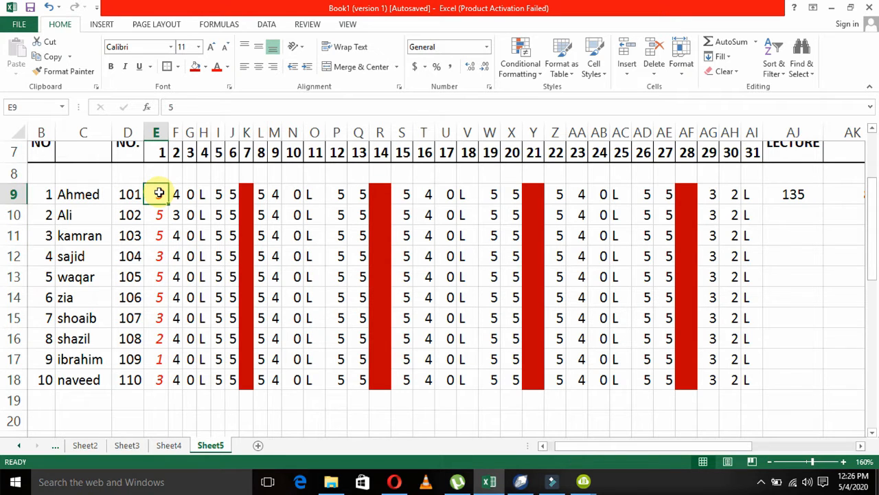
pyautogui.hotkey('ctrl', 'shift', 'Down')
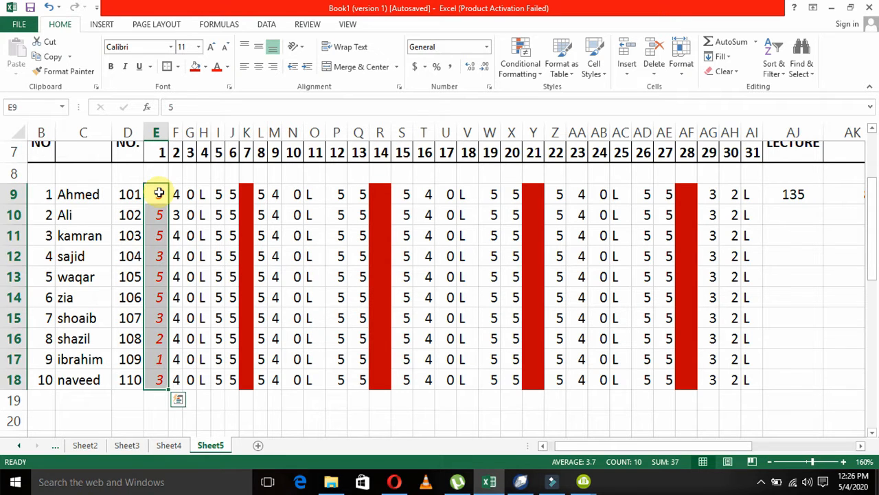
pyautogui.click(542, 80)
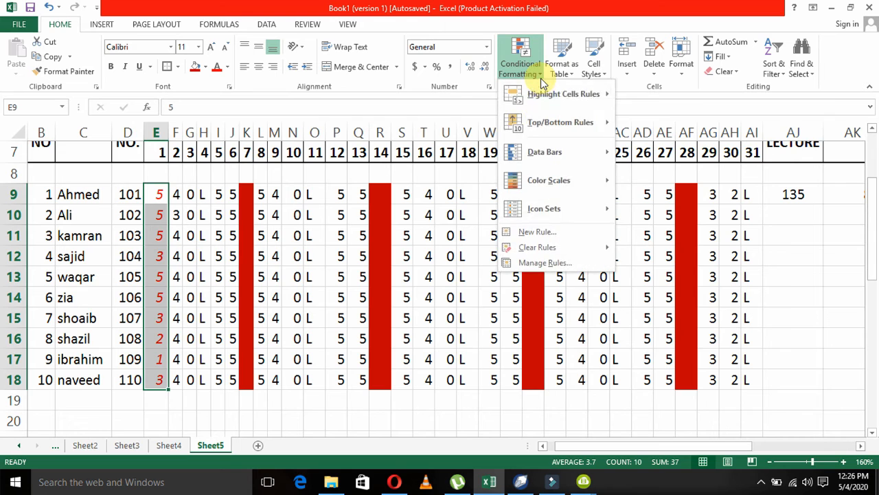
pyautogui.click(568, 233)
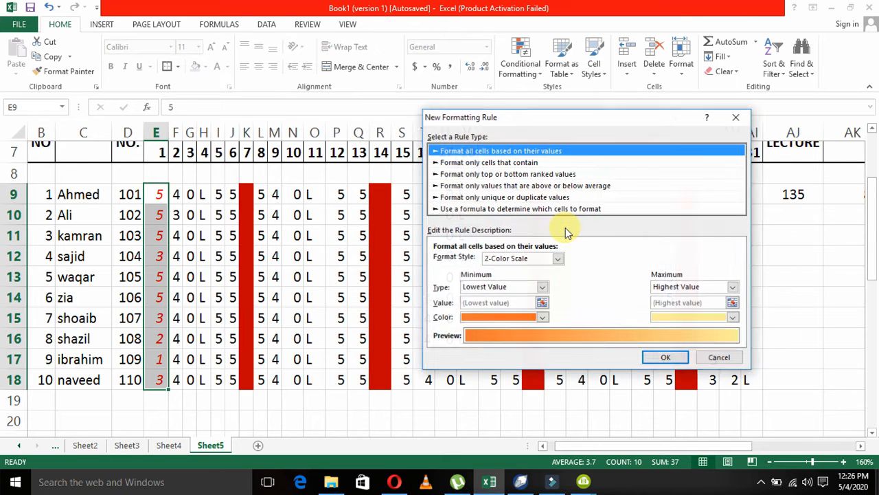
pyautogui.click(490, 163)
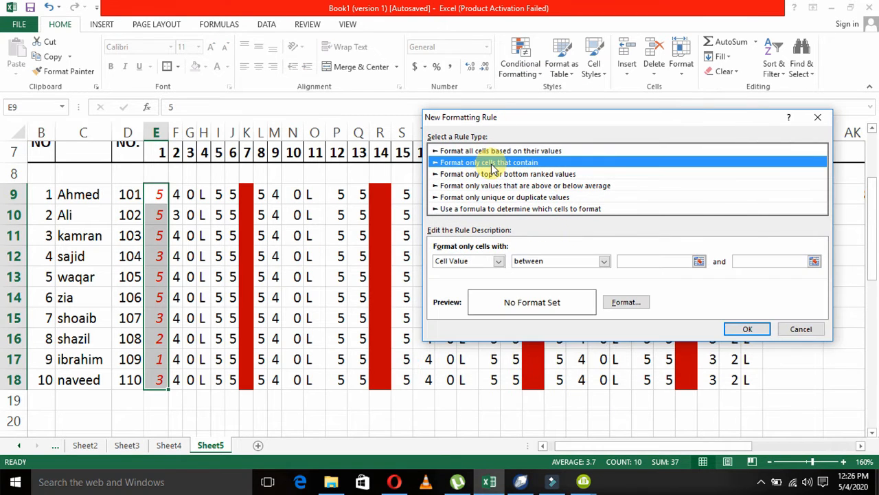
pyautogui.click(498, 262)
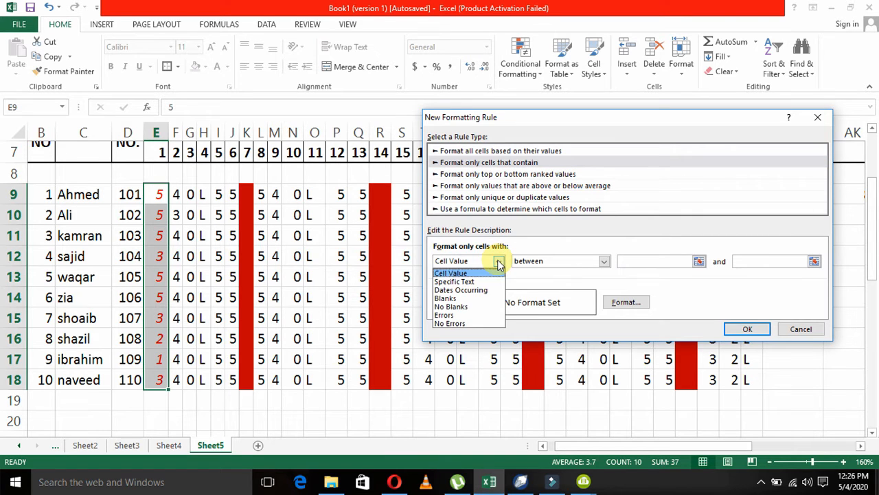
pyautogui.click(498, 265)
# Set the new rule's condition to cell values greater than or equal to 5.
pyautogui.click(570, 262)
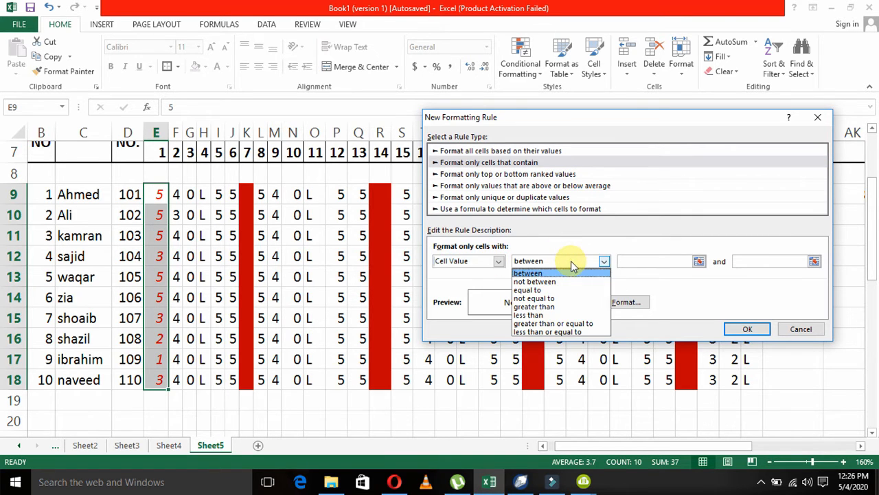
pyautogui.click(572, 265)
pyautogui.click(649, 260)
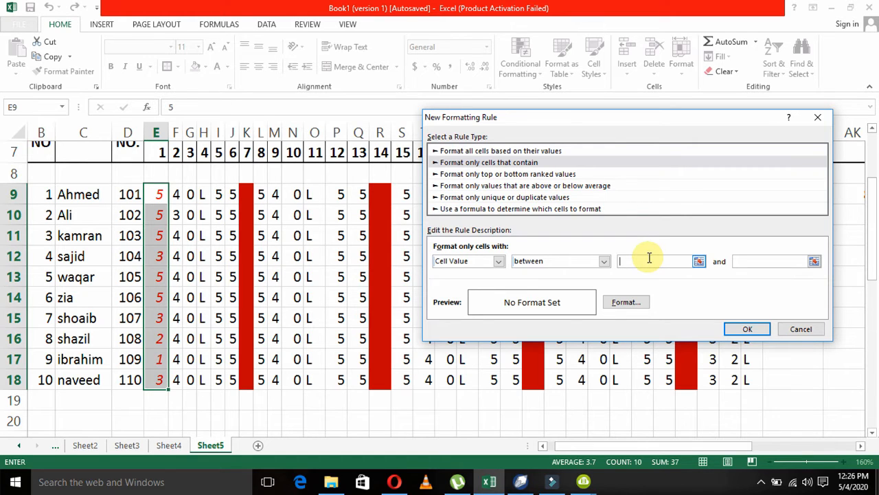
pyautogui.click(603, 261)
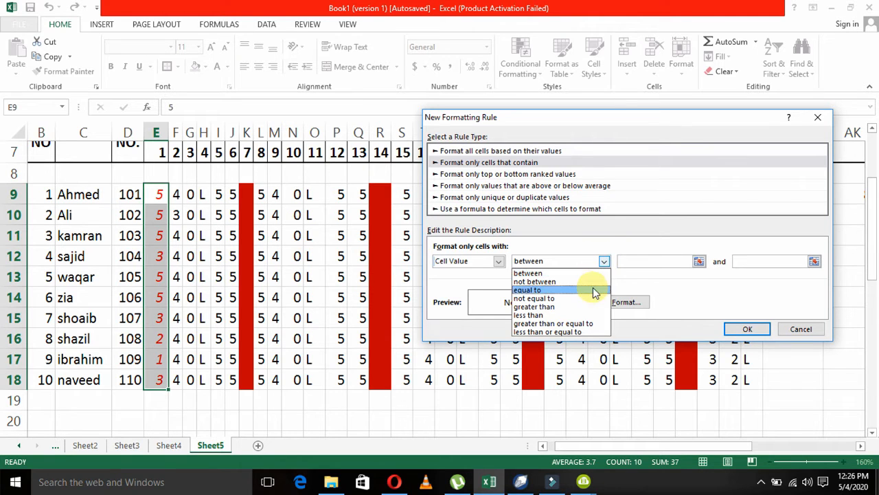
pyautogui.click(591, 323)
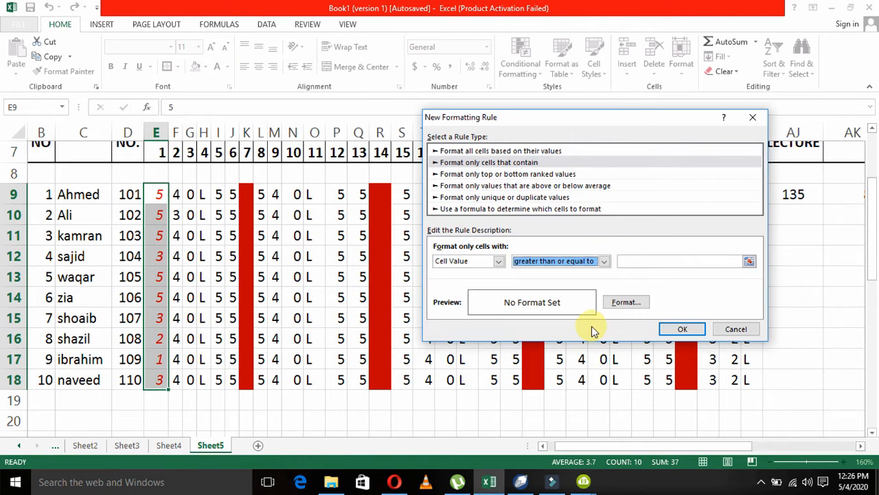
pyautogui.click(630, 262)
pyautogui.write('5')
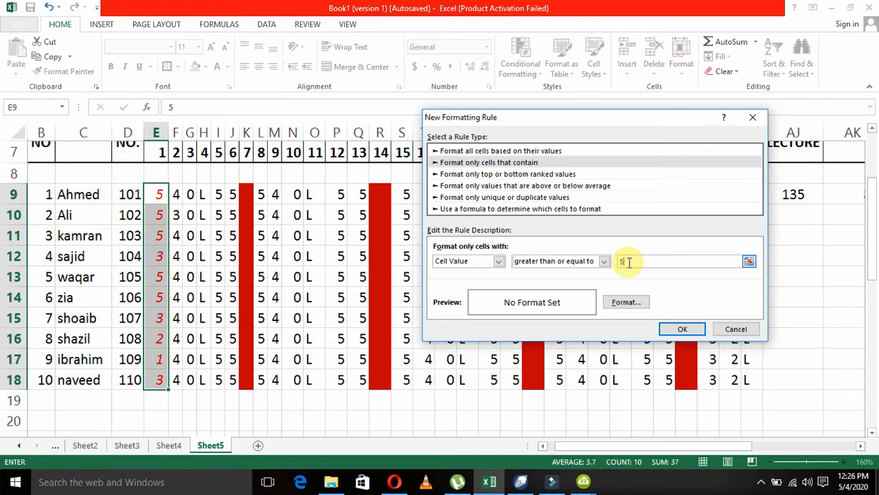
# Give the greater-than-or-equal rule an italic red font and apply it to E9:E18.
pyautogui.click(623, 303)
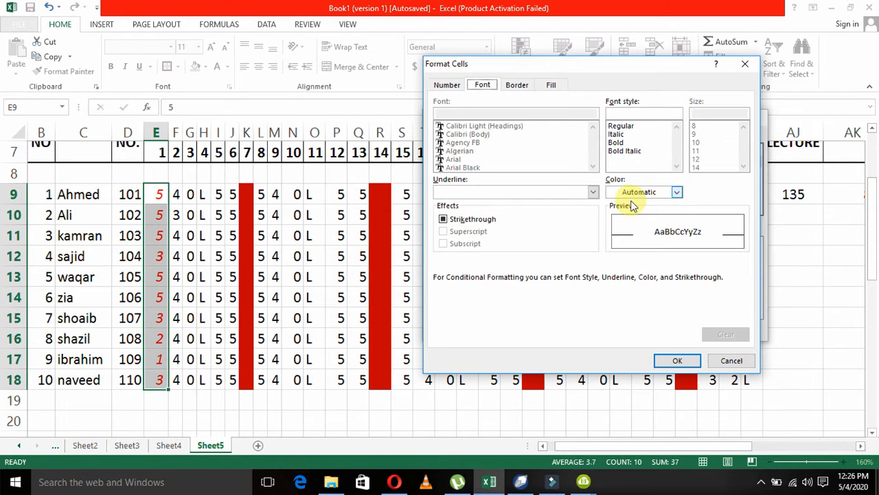
pyautogui.click(634, 197)
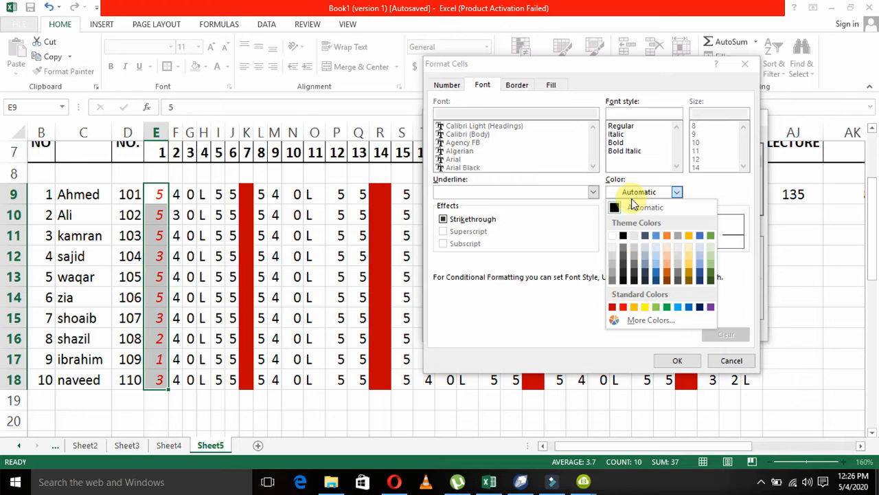
pyautogui.click(625, 310)
pyautogui.click(622, 135)
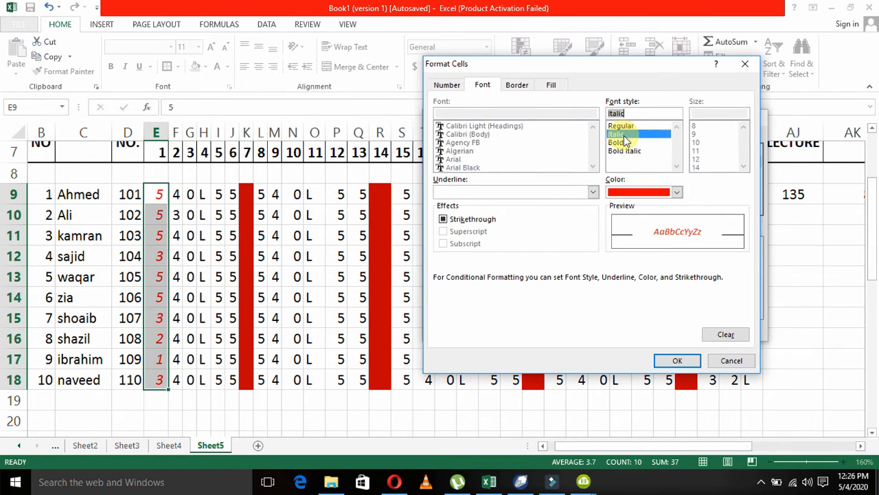
pyautogui.click(677, 361)
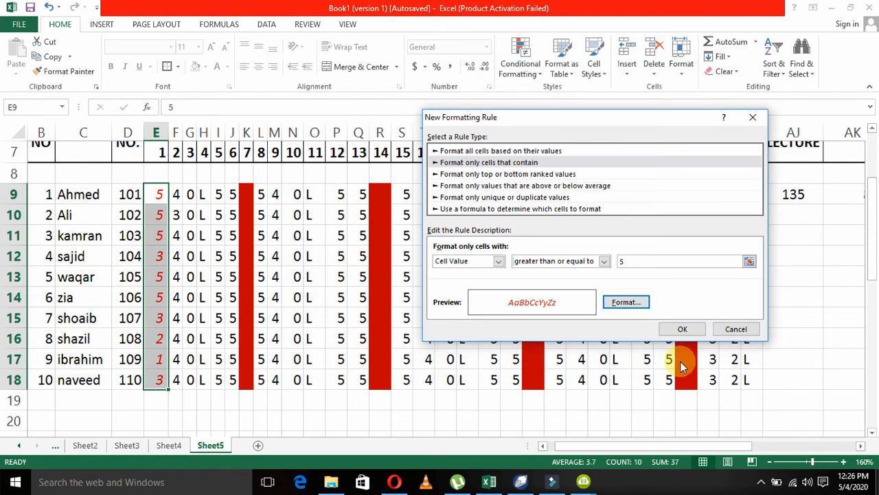
pyautogui.click(677, 329)
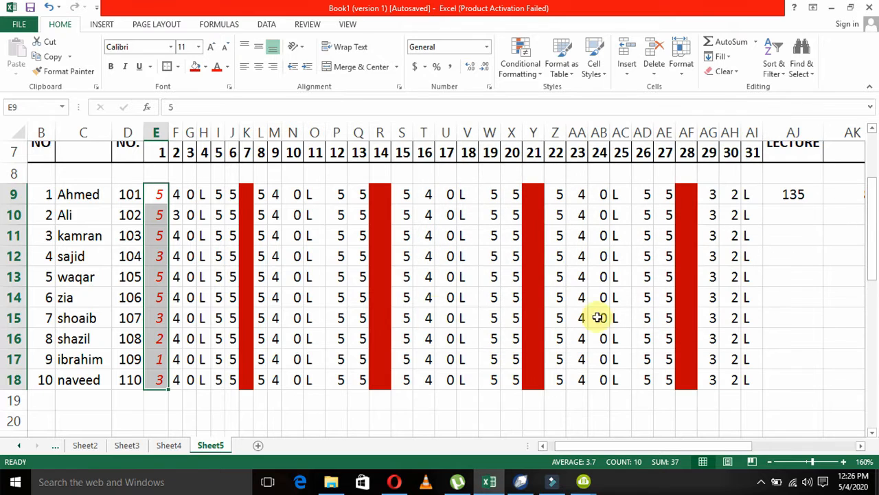
# Copy the day 2 attendance in F9:F18 over the day 1 attendance in E9:E18.
pyautogui.click(220, 296)
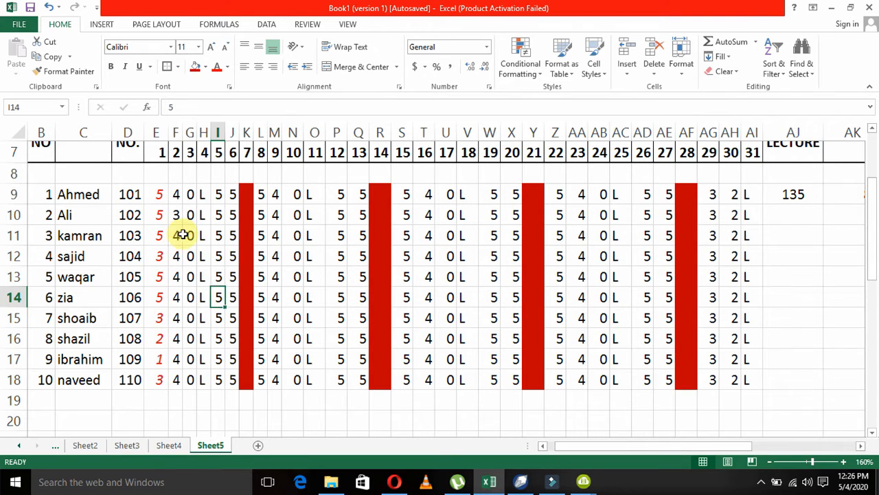
pyautogui.click(161, 196)
pyautogui.press('Right')
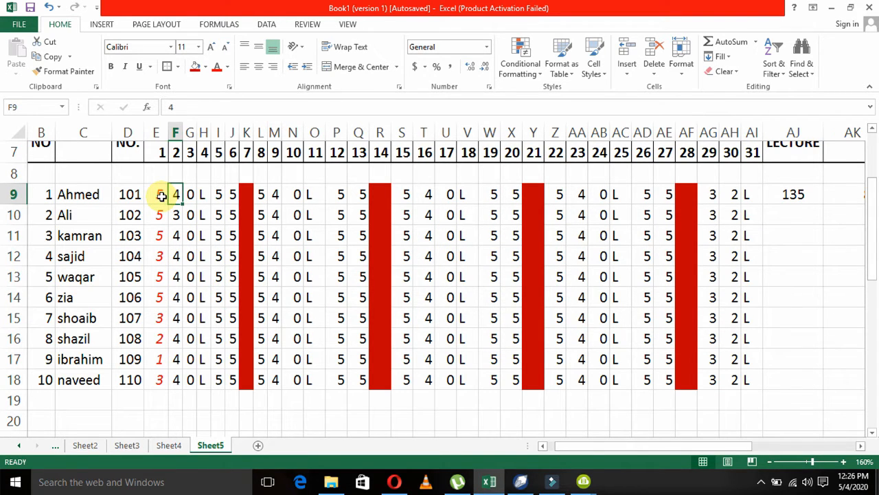
pyautogui.hotkey('ctrl', 'shift', 'Down')
pyautogui.hotkey('ctrl', 'c')
pyautogui.press('Left')
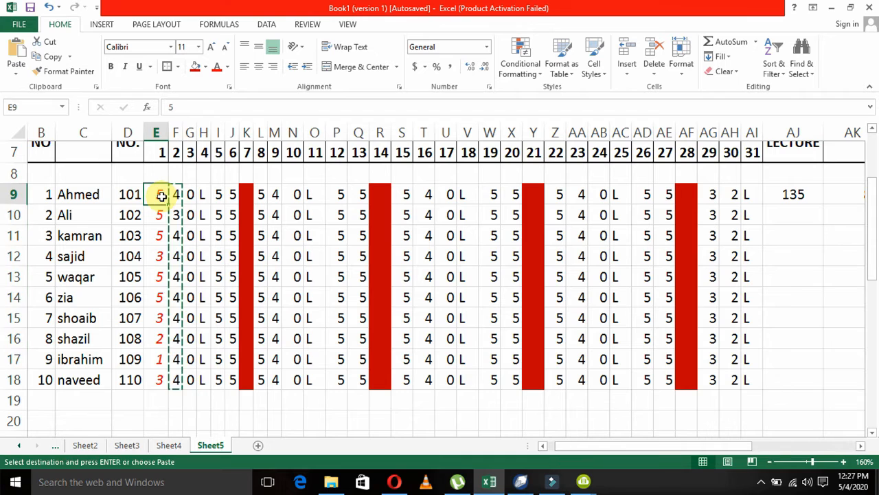
pyautogui.press('Return')
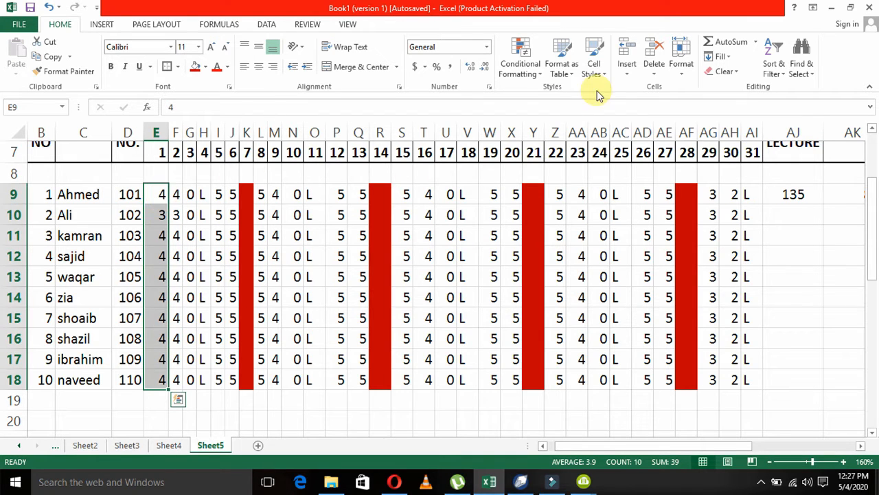
# Start a conditional formatting rule for E9:E18 that formats only cells with a value greater than 5.
pyautogui.click(533, 73)
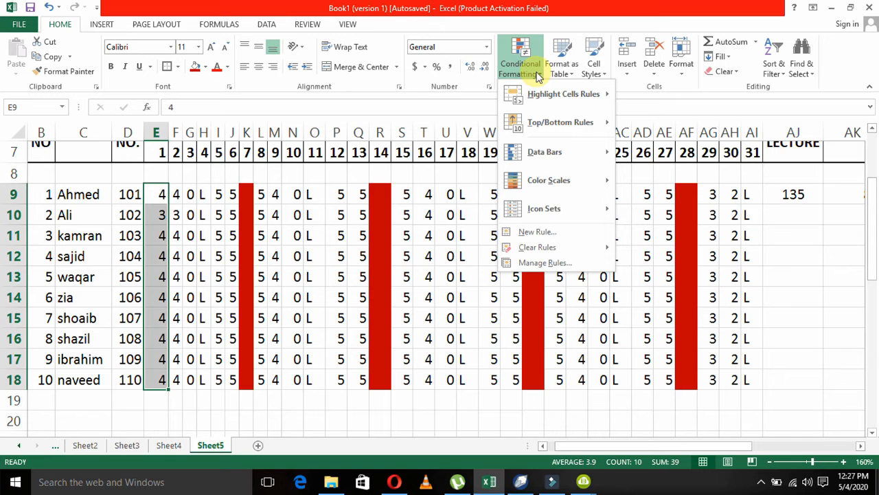
pyautogui.click(535, 232)
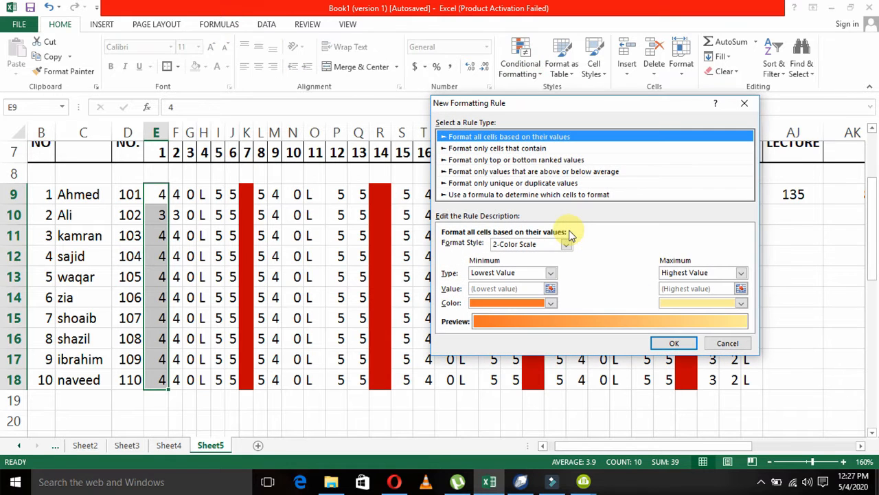
pyautogui.click(497, 149)
pyautogui.click(613, 247)
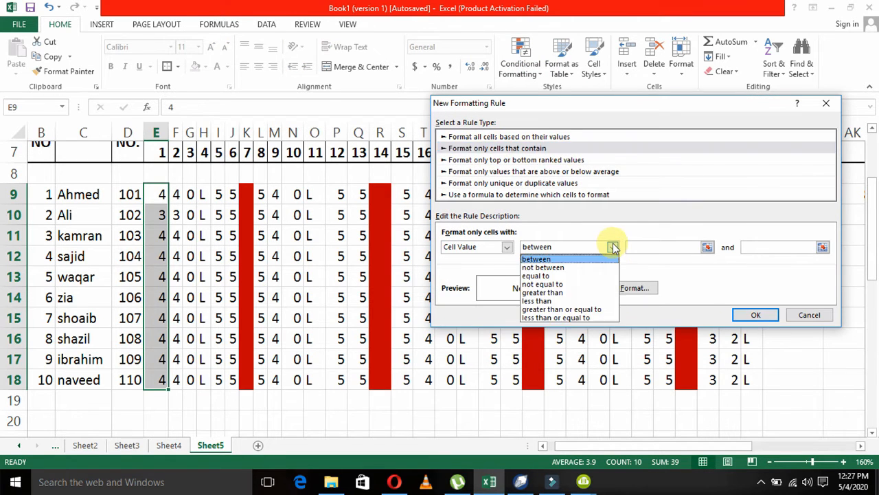
pyautogui.click(594, 310)
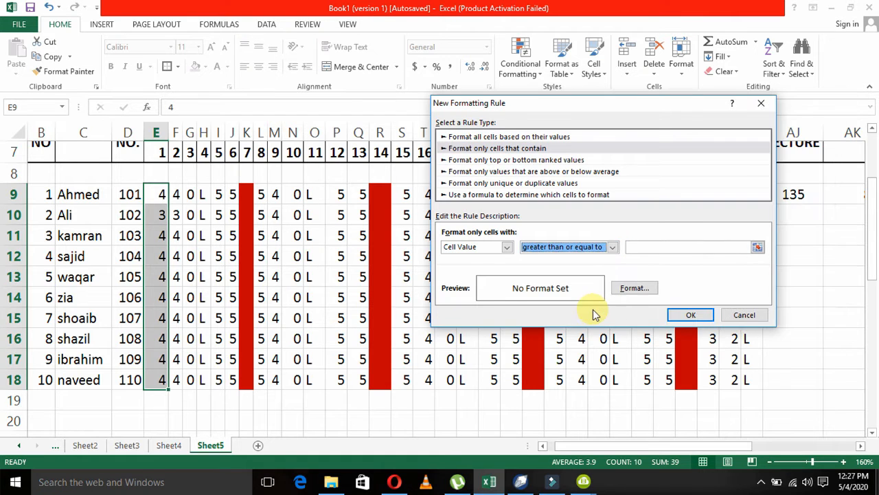
pyautogui.click(648, 247)
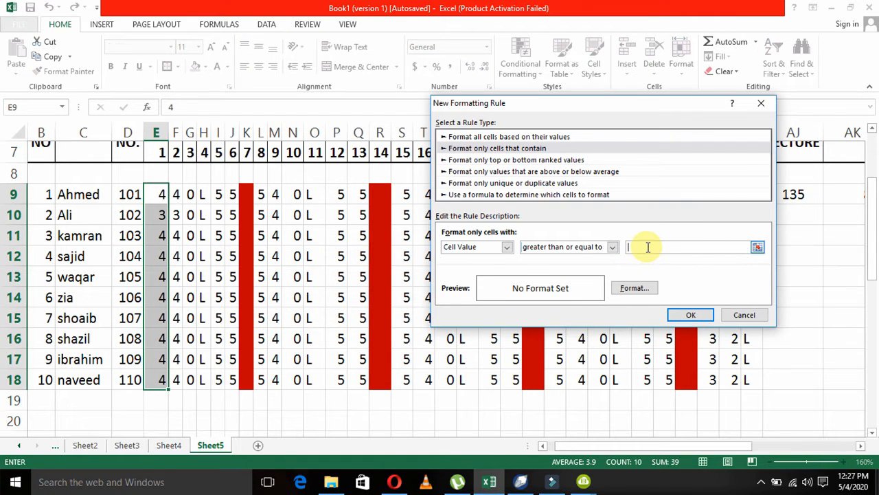
pyautogui.click(613, 247)
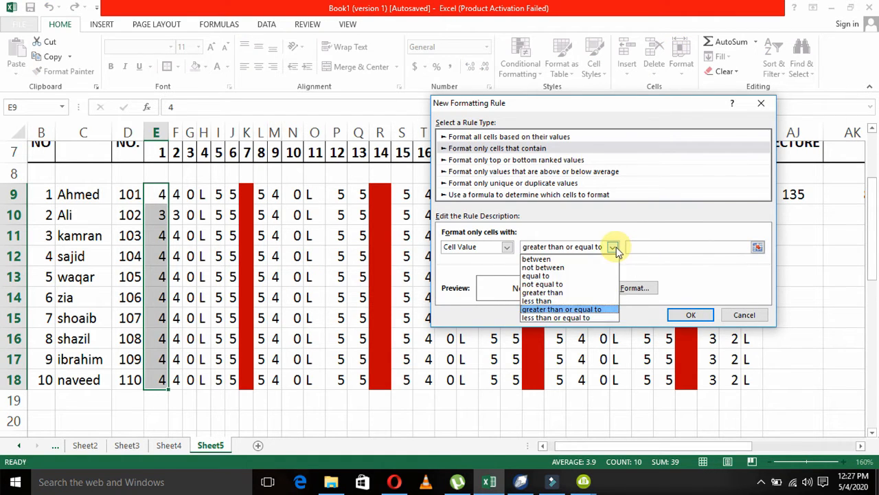
pyautogui.click(601, 293)
pyautogui.click(657, 248)
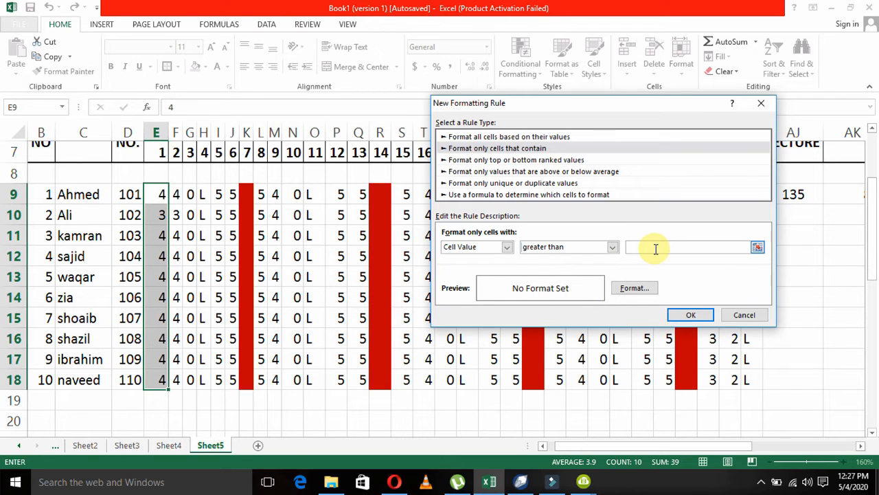
# Give the greater-than-5 rule an italic red font and apply it to the day 1 attendance.
pyautogui.click(632, 289)
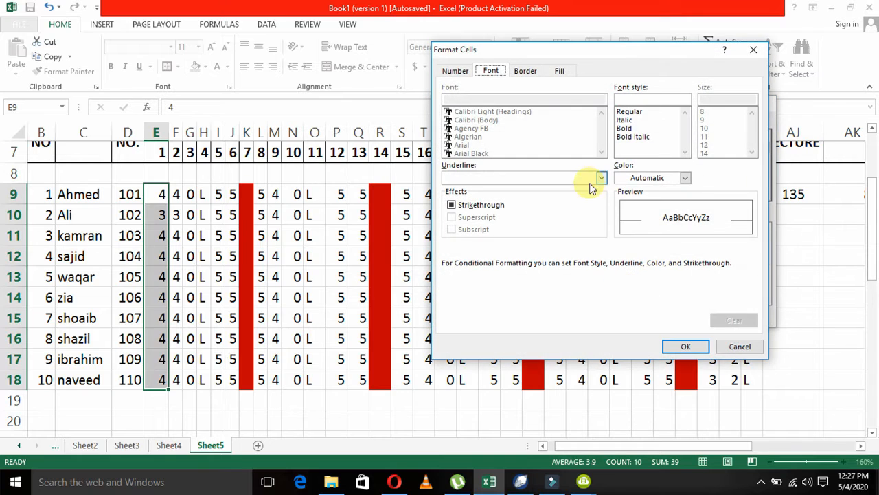
pyautogui.click(628, 121)
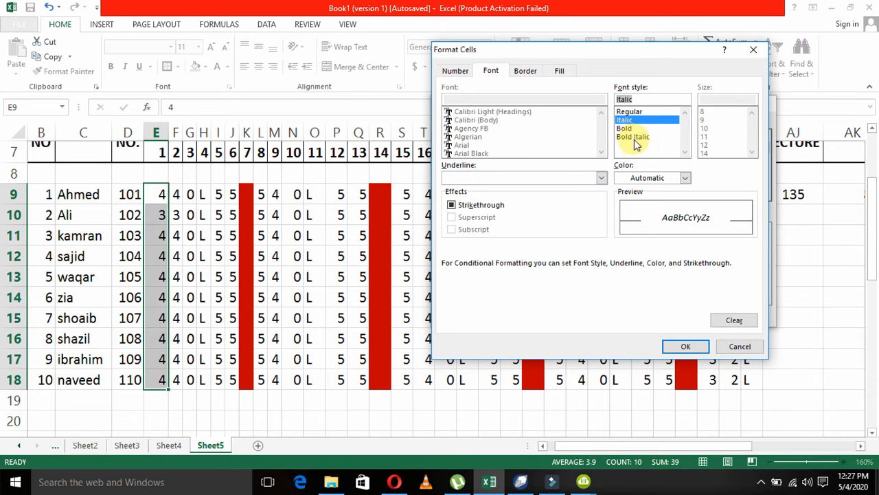
pyautogui.click(646, 178)
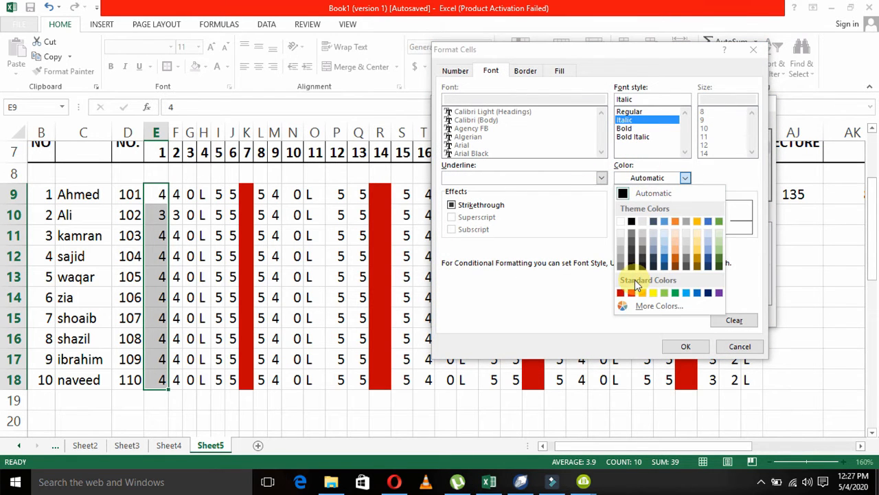
pyautogui.click(635, 291)
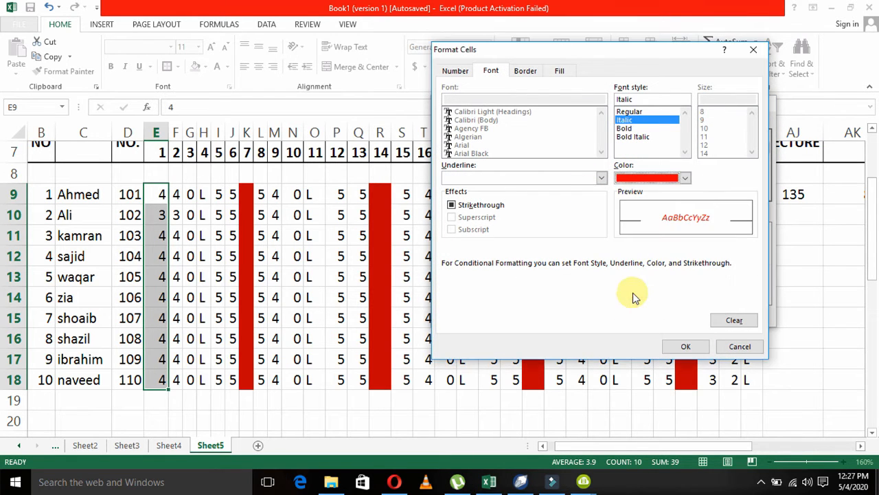
pyautogui.click(684, 349)
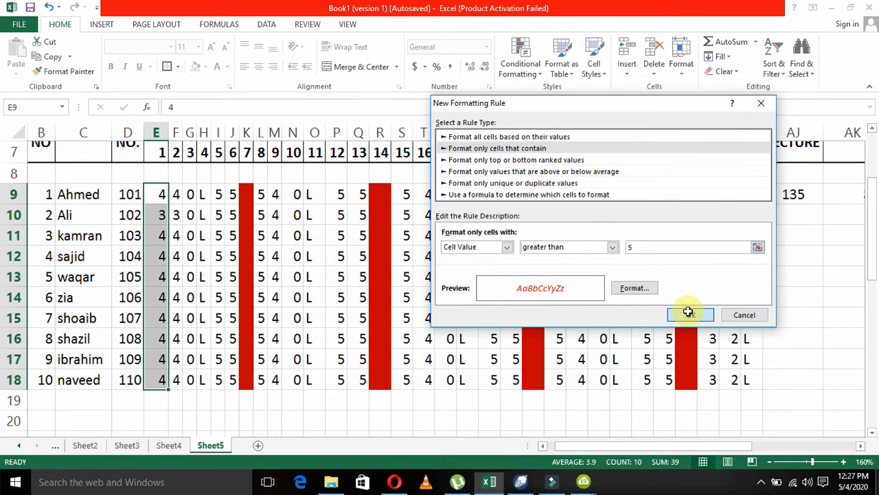
pyautogui.click(689, 314)
# Test the rule by entering 5 in E13 and 6 in E16.
pyautogui.click(215, 274)
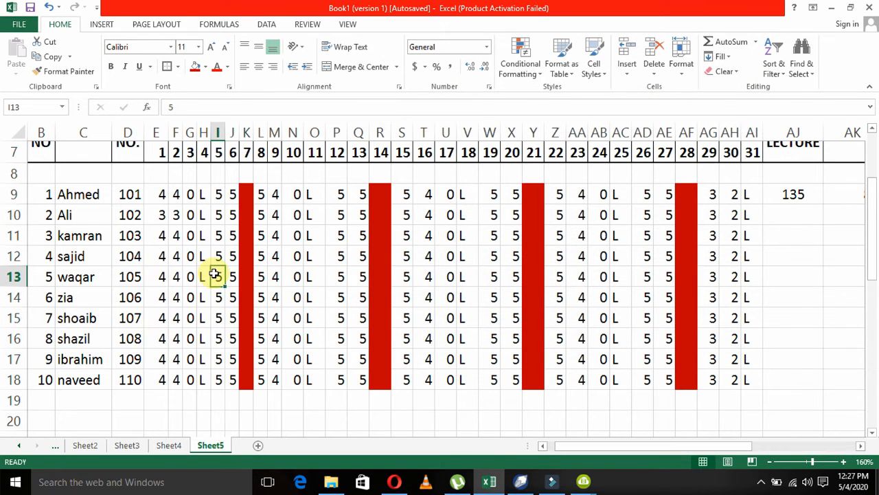
pyautogui.press('Left')
pyautogui.press('Left')
pyautogui.press('Left')
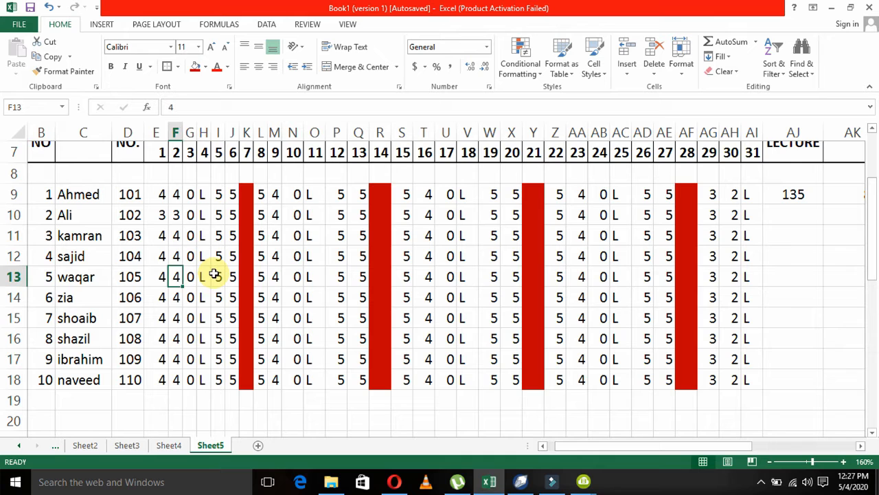
pyautogui.press('Left')
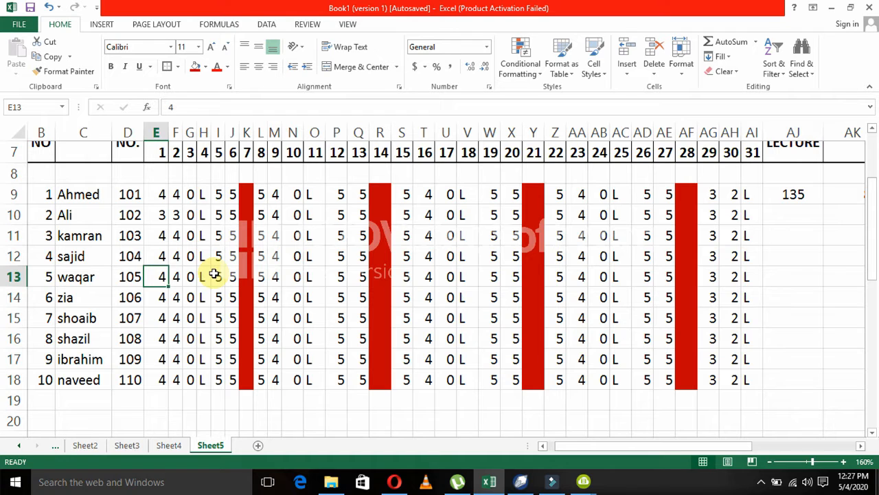
pyautogui.write('5')
pyautogui.press('Return')
pyautogui.press('Return')
pyautogui.press('Return')
pyautogui.write('6')
pyautogui.press('Return')
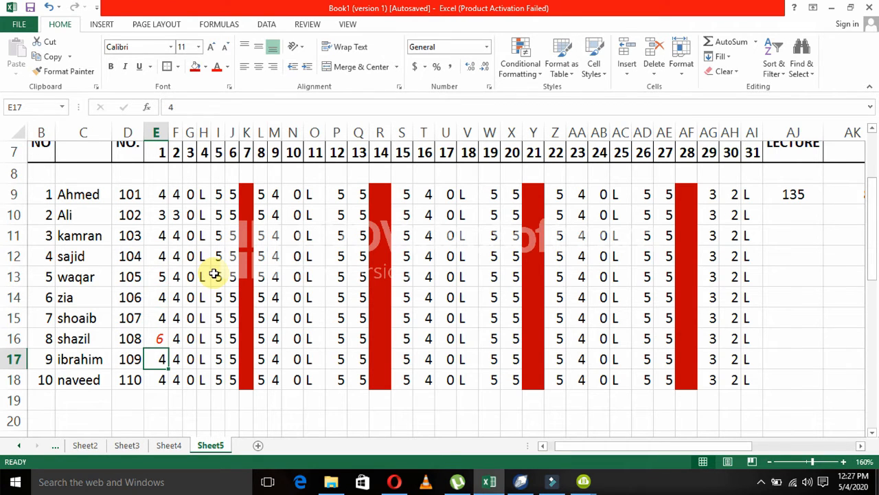
# Enter 10 in E9 as a further test of the rule and replace it with 5.
pyautogui.press('Up')
pyautogui.press('Up')
pyautogui.press('Up')
pyautogui.press('Up')
pyautogui.press('Up')
pyautogui.press('Up')
pyautogui.press('Up')
pyautogui.press('Up')
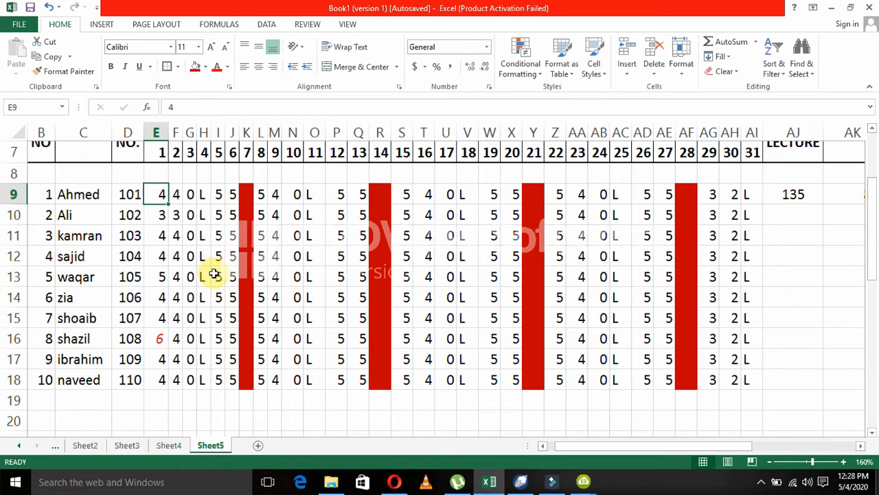
pyautogui.write('10')
pyautogui.press('Return')
pyautogui.press('Up')
pyautogui.write('5')
pyautogui.press('Return')
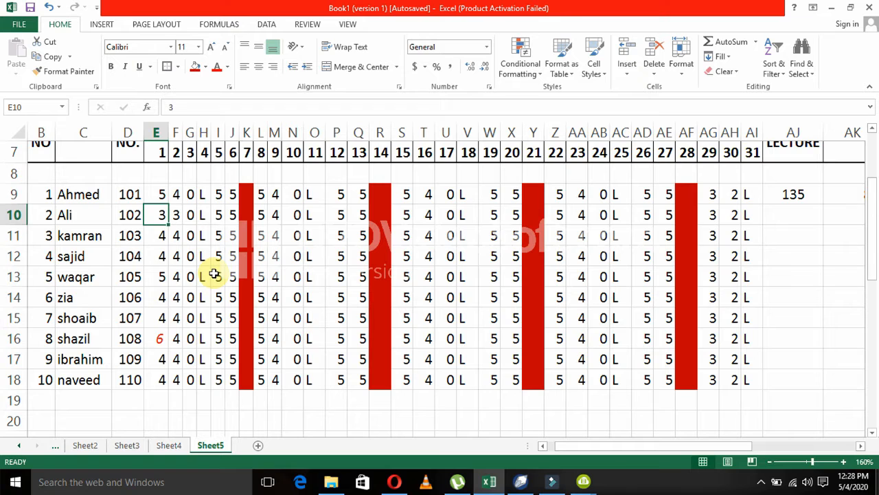
# Set student 8's day 1 attendance in E16 to 5.
pyautogui.press('Down')
pyautogui.press('Down')
pyautogui.press('Down')
pyautogui.press('Down')
pyautogui.press('Down')
pyautogui.press('Down')
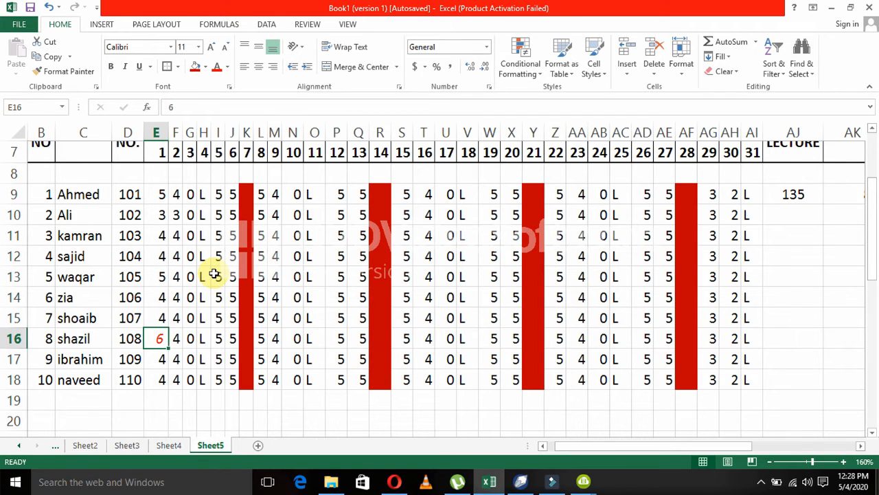
pyautogui.write('5')
pyautogui.press('Return')
pyautogui.press('Up')
pyautogui.press('Up')
pyautogui.press('Up')
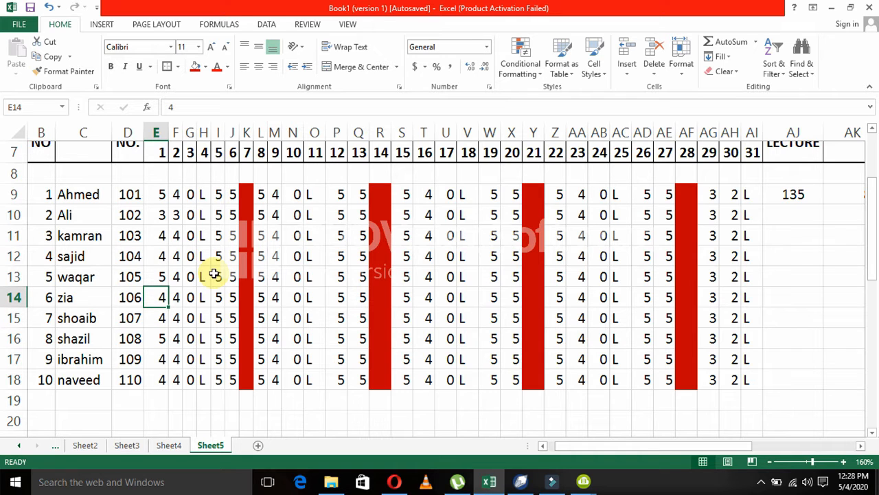
pyautogui.press('Right')
pyautogui.press('Right')
pyautogui.press('Right')
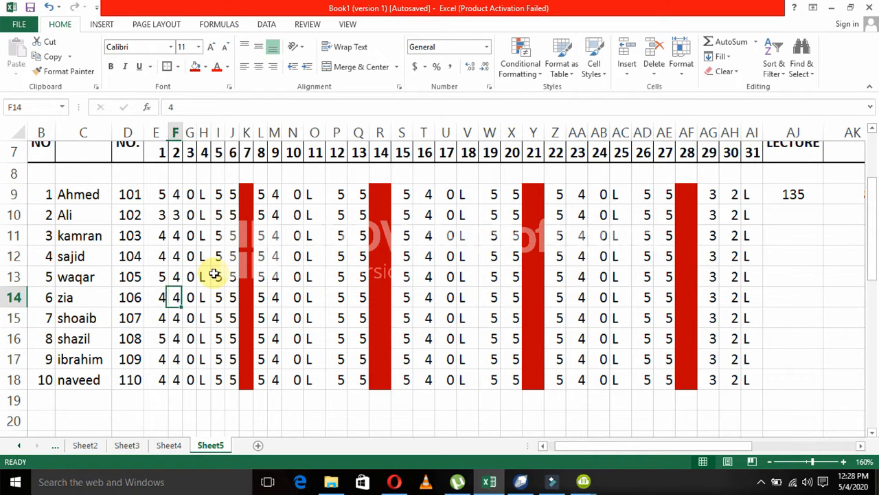
# Set the day 5 attendance in I11:I16 to 3, 4, 2, 4, 3 and 2.
pyautogui.press('Up')
pyautogui.press('Right')
pyautogui.press('Up')
pyautogui.press('Up')
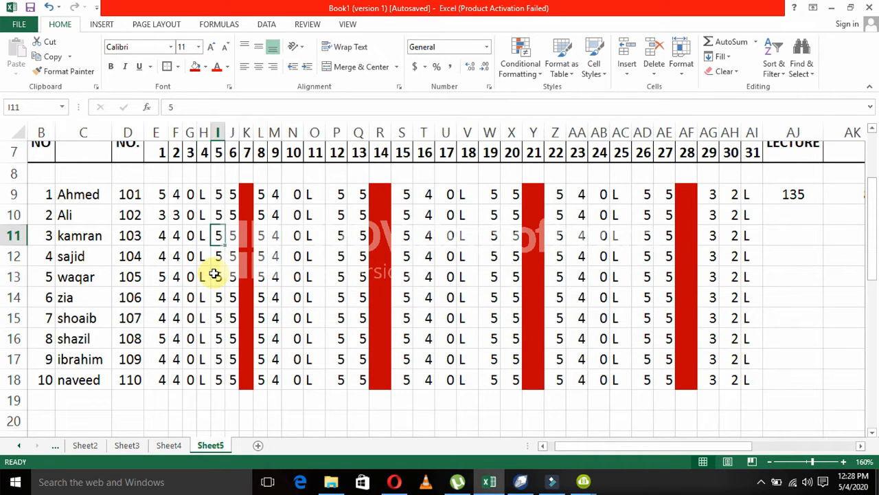
pyautogui.write('3')
pyautogui.press('Return')
pyautogui.write('4')
pyautogui.press('Return')
pyautogui.write('2')
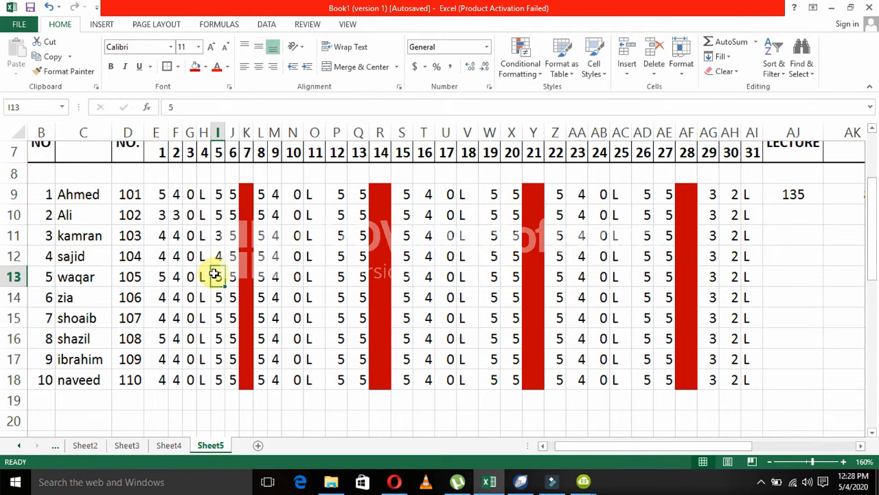
pyautogui.press('Return')
pyautogui.write('4')
pyautogui.press('Return')
pyautogui.write('3')
pyautogui.press('Return')
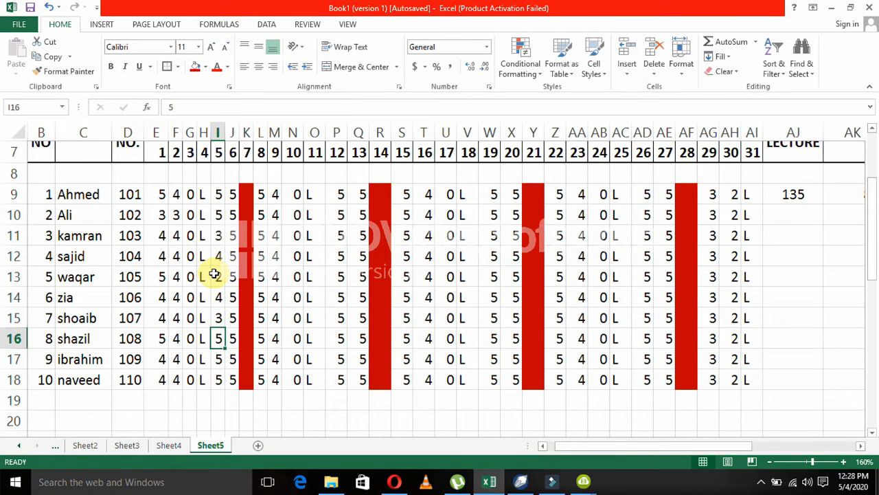
pyautogui.write('2')
pyautogui.press('Return')
# Set the day 6 attendance to 2 in J14 and J17 and to 3 in J15 and J18.
pyautogui.press('Right')
pyautogui.write('2')
pyautogui.press('Right')
pyautogui.write('3')
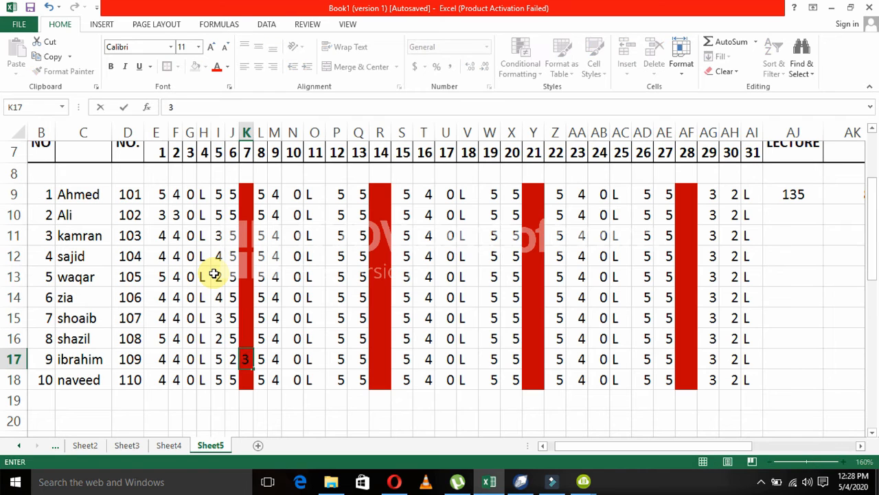
pyautogui.press('Down')
pyautogui.press('Left')
pyautogui.write('3')
pyautogui.press('Up')
pyautogui.press('Up')
pyautogui.press('Up')
pyautogui.press('Up')
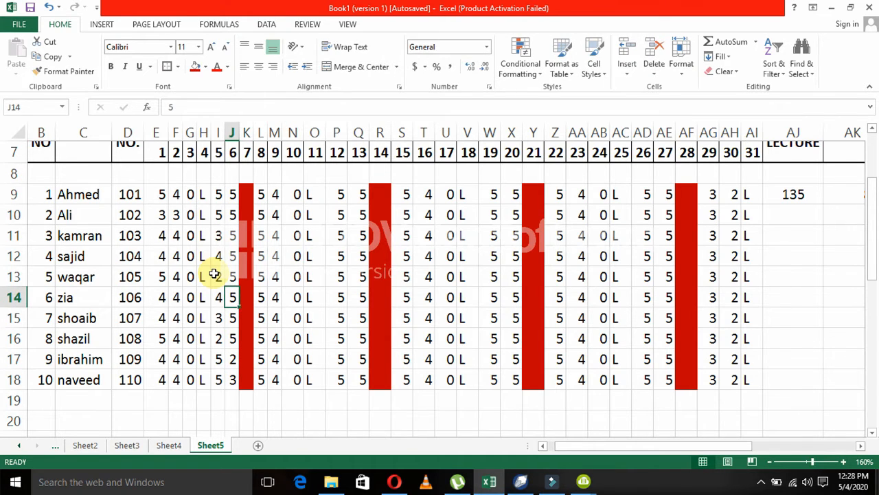
pyautogui.write('2')
pyautogui.press('Return')
pyautogui.write('3')
pyautogui.press('Return')
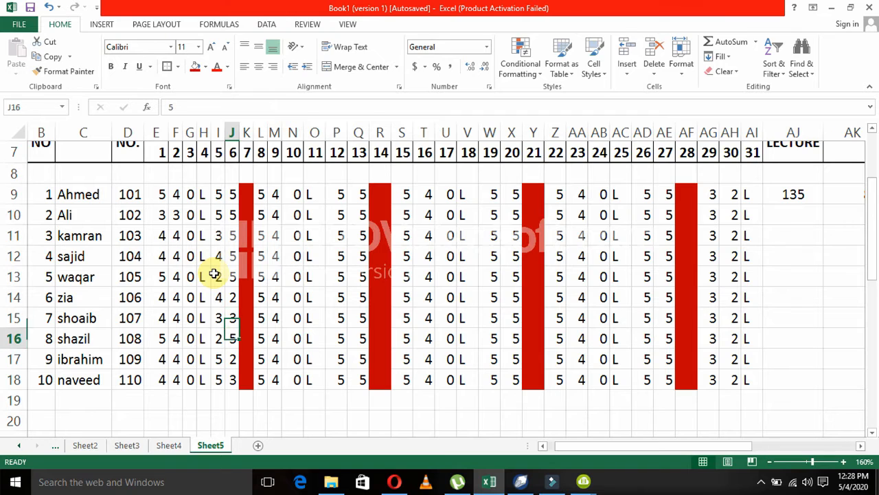
# Set the day 9 attendance to 3 in M10, M13 and M16 and to 2 in M12.
pyautogui.press('Right')
pyautogui.press('Right')
pyautogui.press('Right')
pyautogui.write('3')
pyautogui.press('Up')
pyautogui.press('Up')
pyautogui.press('Up')
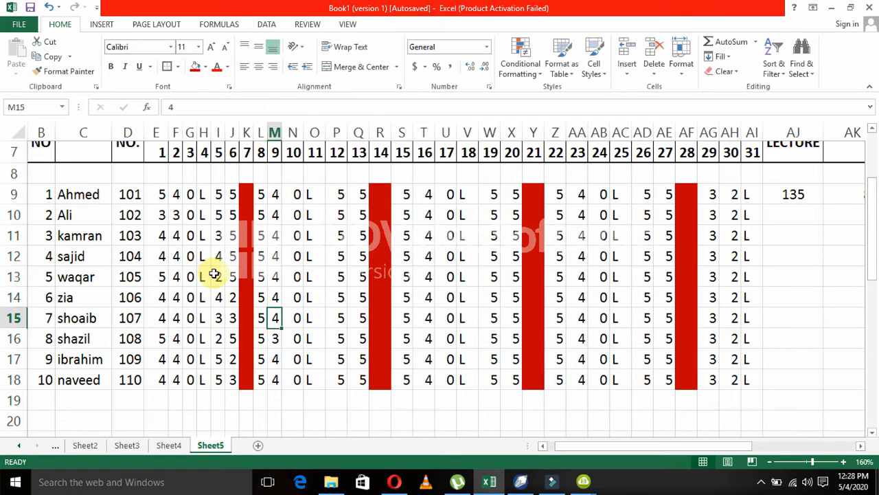
pyautogui.write('3')
pyautogui.press('Up')
pyautogui.write('2')
pyautogui.press('Up')
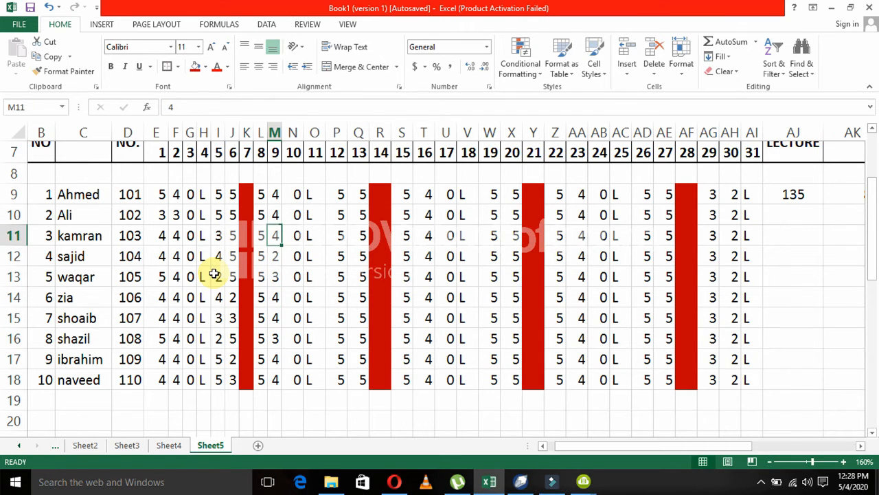
pyautogui.press('Up')
pyautogui.write('3')
# Set the day 12 attendance to 3 in P18 and to 2 in P15, P12 and P9.
pyautogui.press('Down')
pyautogui.press('Down')
pyautogui.press('Down')
pyautogui.press('Down')
pyautogui.press('Down')
pyautogui.press('Down')
pyautogui.press('Down')
pyautogui.press('Down')
pyautogui.press('Down')
pyautogui.press('Down')
pyautogui.press('Down')
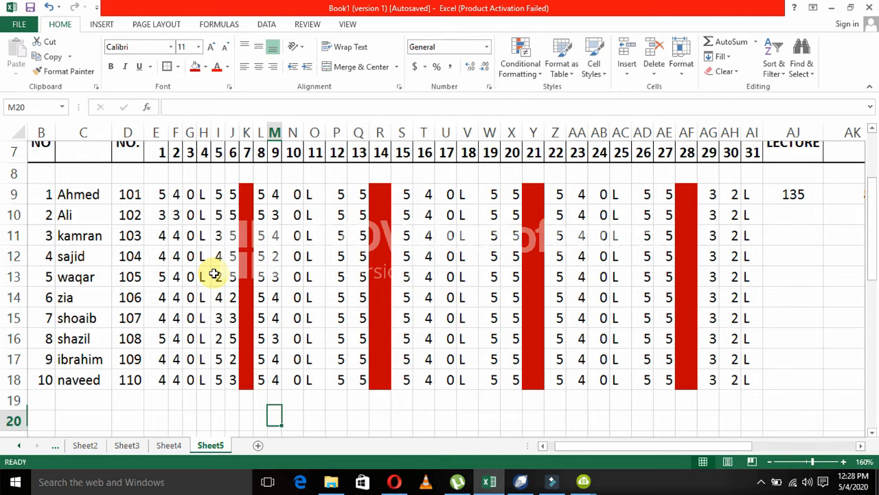
pyautogui.press('Up')
pyautogui.press('Up')
pyautogui.press('Right')
# Set the day 15 attendance in S10:S18 to 2.
pyautogui.press('Right')
pyautogui.press('Up')
pyautogui.press('Right')
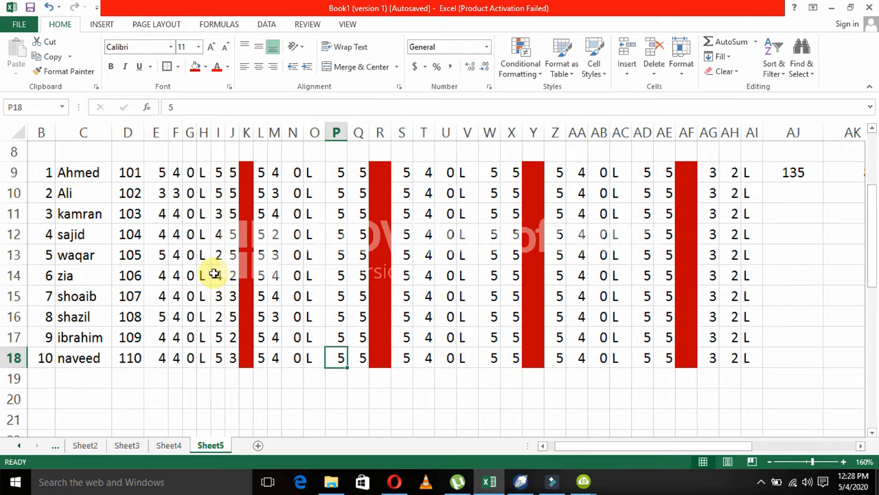
pyautogui.write('3')
pyautogui.press('Up')
pyautogui.press('Up')
pyautogui.press('Up')
pyautogui.write('2')
pyautogui.press('Up')
pyautogui.press('Up')
pyautogui.press('Up')
pyautogui.write('2')
pyautogui.press('Up')
pyautogui.press('Up')
# Set the day 19 attendance in W9:W18 to 2.
pyautogui.press('Up')
pyautogui.write('2')
pyautogui.press('Down')
pyautogui.press('Right')
# Set the day 23 attendance to 2 in AA9, AA12, AA13 and AA15:AA18.
pyautogui.press('Right')
pyautogui.press('Right')
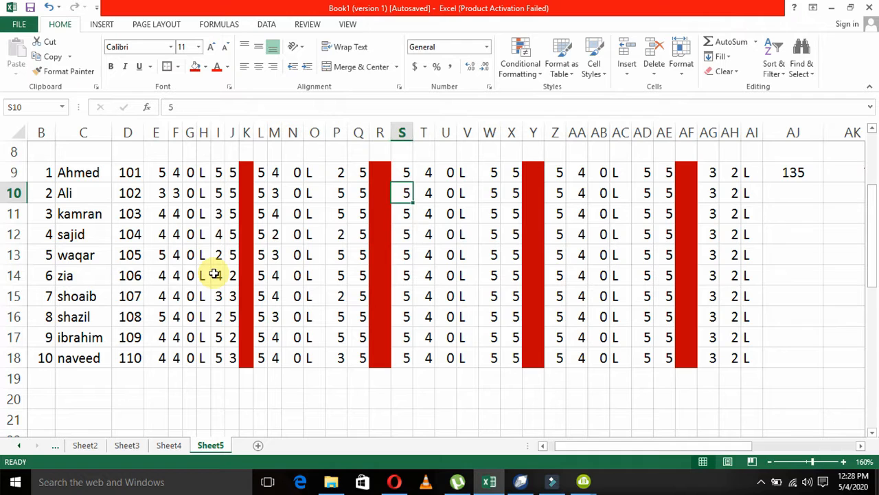
pyautogui.write('2')
pyautogui.press('Down')
pyautogui.press('Down')
pyautogui.press('Down')
pyautogui.write('2')
pyautogui.press('Down')
pyautogui.press('Down')
pyautogui.write('2')
pyautogui.press('Down')
pyautogui.write('2')
pyautogui.press('Down')
pyautogui.press('Down')
pyautogui.write('2')
pyautogui.press('Right')
pyautogui.press('Right')
pyautogui.press('Right')
pyautogui.press('Right')
pyautogui.write('2')
pyautogui.press('Up')
pyautogui.press('Up')
pyautogui.press('Up')
pyautogui.write('2')
pyautogui.press('Up')
pyautogui.press('Up')
pyautogui.write('2')
pyautogui.press('Up')
pyautogui.press('Up')
pyautogui.press('Up')
pyautogui.write('2')
pyautogui.press('Up')
pyautogui.write('2')
pyautogui.press('Right')
pyautogui.press('Right')
pyautogui.press('Right')
pyautogui.press('Right')
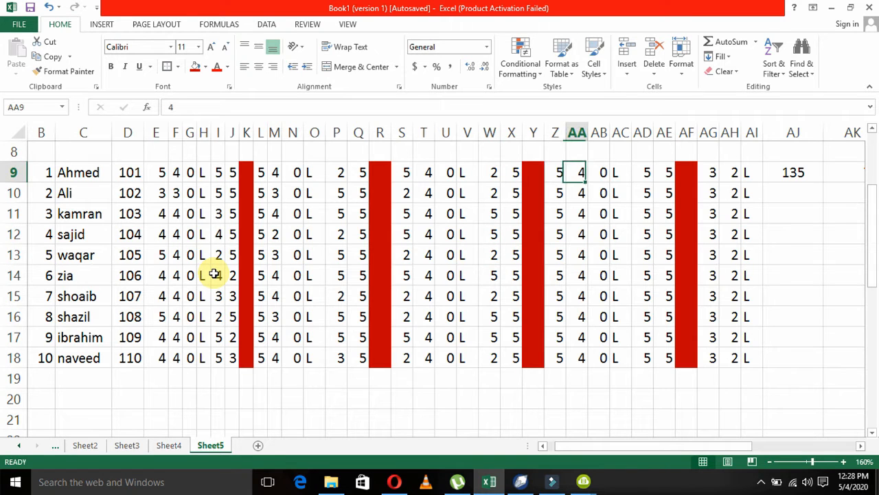
pyautogui.write('2')
pyautogui.press('Down')
pyautogui.press('Down')
pyautogui.press('Down')
pyautogui.write('2')
pyautogui.press('Down')
pyautogui.write('2')
pyautogui.press('Down')
pyautogui.press('Down')
pyautogui.write('2')
pyautogui.press('Down')
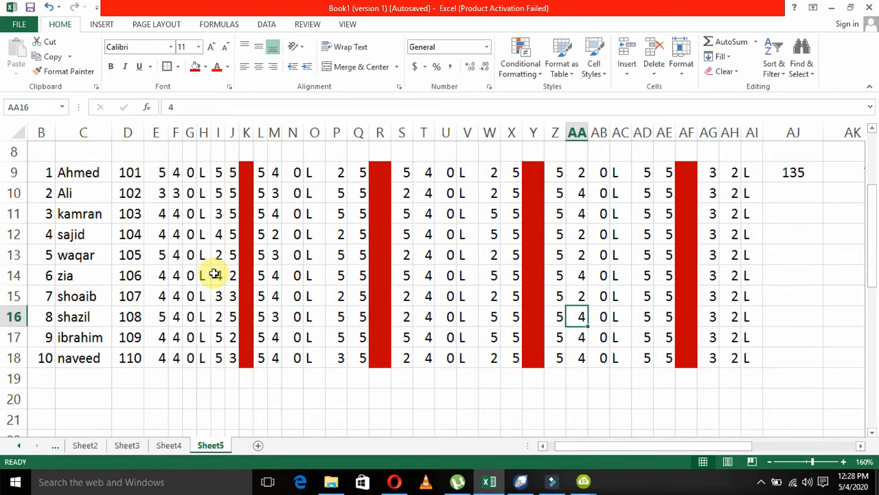
pyautogui.press('2')
pyautogui.press('Down')
pyautogui.press('2')
pyautogui.press('Down')
pyautogui.write('2')
# Set the day 26 attendance to 2 in AD18, AD12:AD15, AD10 and AD9.
pyautogui.press('Right')
pyautogui.press('Right')
pyautogui.press('Right')
pyautogui.write('2')
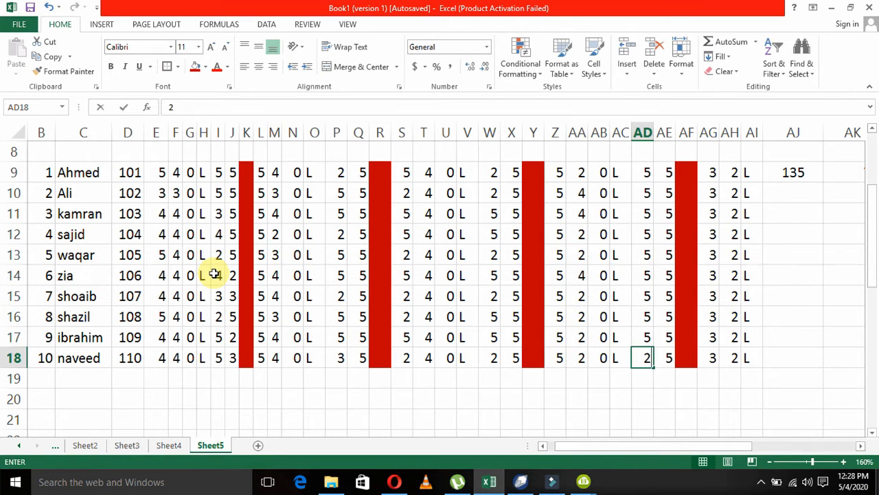
pyautogui.press('Up')
pyautogui.press('Up')
pyautogui.press('Up')
pyautogui.press('2')
pyautogui.press('Up')
pyautogui.press('2')
pyautogui.press('Up')
pyautogui.press('2')
pyautogui.press('Up')
# Set the day 27 attendance in AE11:AE17 to 3, 2, 3, 2, 3, 2 and 3.
pyautogui.press('2')
pyautogui.press('Up')
pyautogui.press('Up')
pyautogui.press('2')
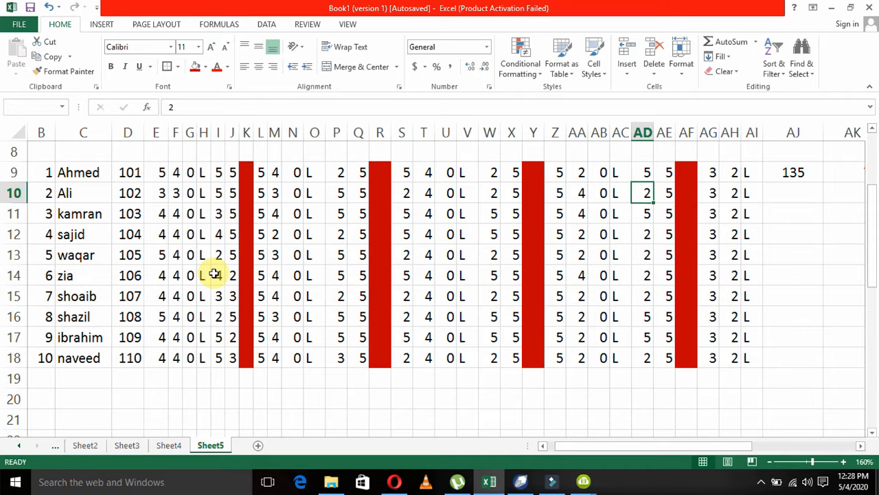
pyautogui.press('Up')
pyautogui.press('2')
pyautogui.press('Right')
pyautogui.press('Down')
pyautogui.press('Down')
pyautogui.press('3')
pyautogui.press('Down')
pyautogui.press('2')
pyautogui.press('Down')
pyautogui.press('3')
pyautogui.press('Down')
pyautogui.press('2')
pyautogui.press('Down')
pyautogui.press('3')
pyautogui.press('Down')
pyautogui.write('2')
pyautogui.press('Down')
pyautogui.write('3')
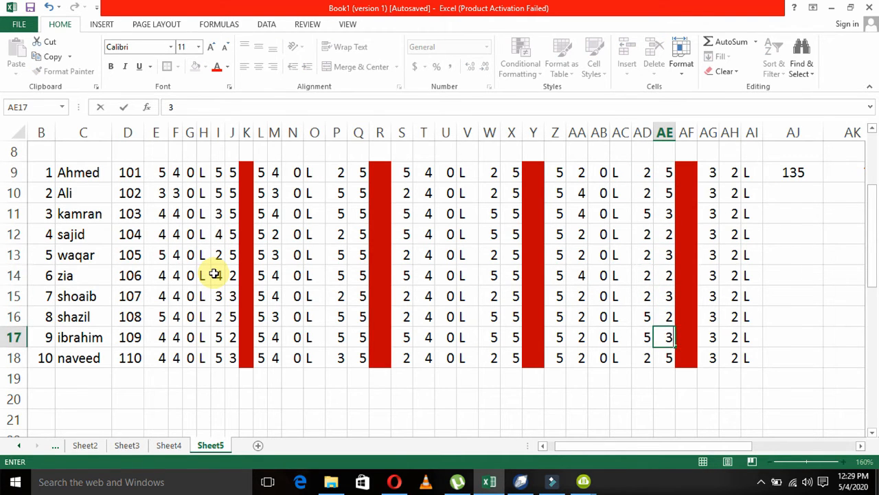
pyautogui.press('Down')
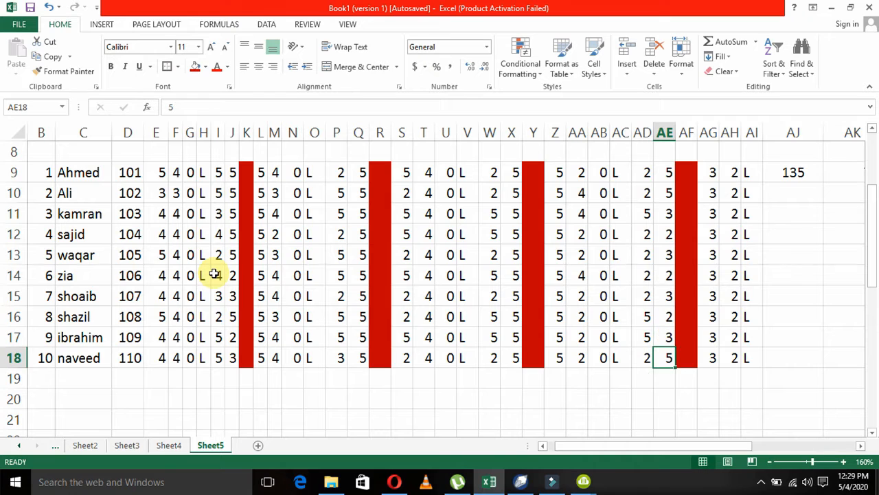
# Set the day 29 attendance in AG10:AG12 to 4, 2 and 3, AG14 and AG15 to 2, and AG17 to 5.
pyautogui.press('Up')
pyautogui.press('Right')
pyautogui.press('Up')
pyautogui.press('Right')
pyautogui.press('Up')
pyautogui.press('Up')
pyautogui.press('Up')
pyautogui.press('Up')
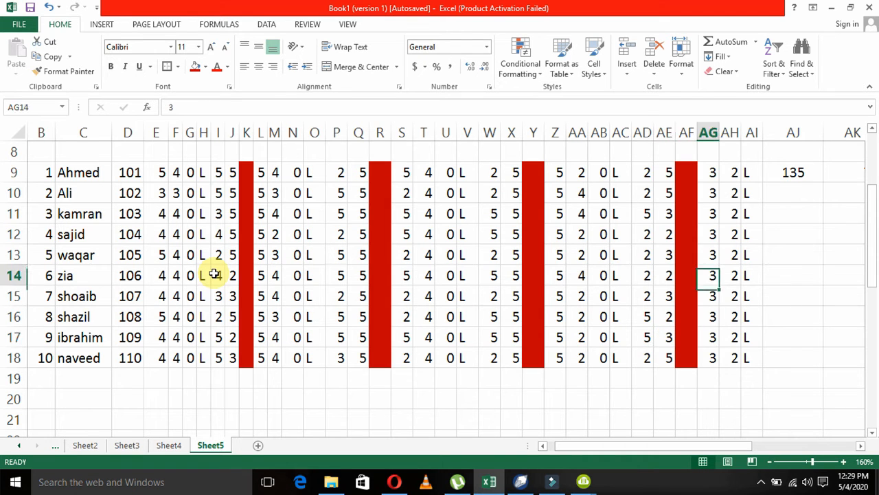
pyautogui.press('Up')
pyautogui.press('Up')
pyautogui.press('Up')
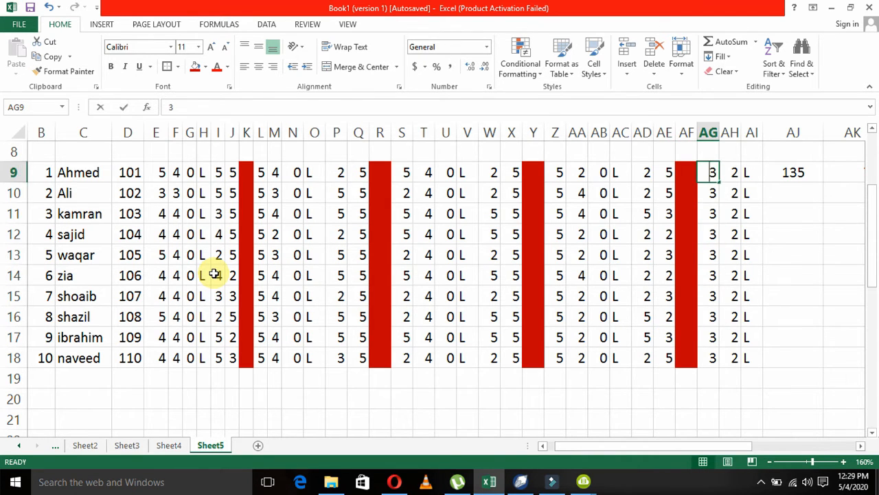
pyautogui.press('Down')
pyautogui.write('4')
pyautogui.press('Down')
pyautogui.write('2')
pyautogui.press('Down')
pyautogui.write('3')
pyautogui.press('Down')
pyautogui.press('Down')
pyautogui.write('2')
pyautogui.press('Down')
pyautogui.write('2')
pyautogui.press('Down')
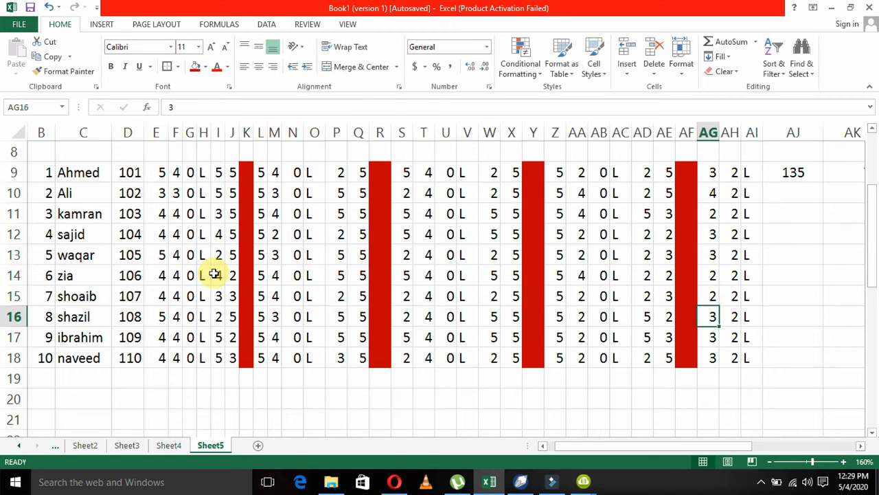
pyautogui.press('Down')
pyautogui.write('5')
pyautogui.press('Down')
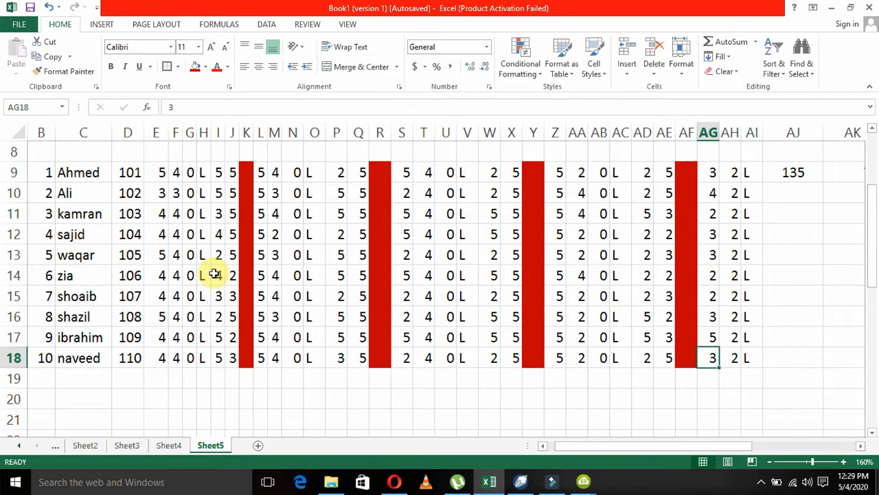
# Set the day 31 attendance in AI10, AI12, AI14, AI16 and AI18 to 0, 5, 3, 2 and 5.
pyautogui.press('Right')
pyautogui.press('Up')
pyautogui.press('Up')
pyautogui.press('Up')
pyautogui.press('Up')
pyautogui.press('Up')
pyautogui.press('Right')
pyautogui.press('Up')
pyautogui.press('Up')
pyautogui.press('Up')
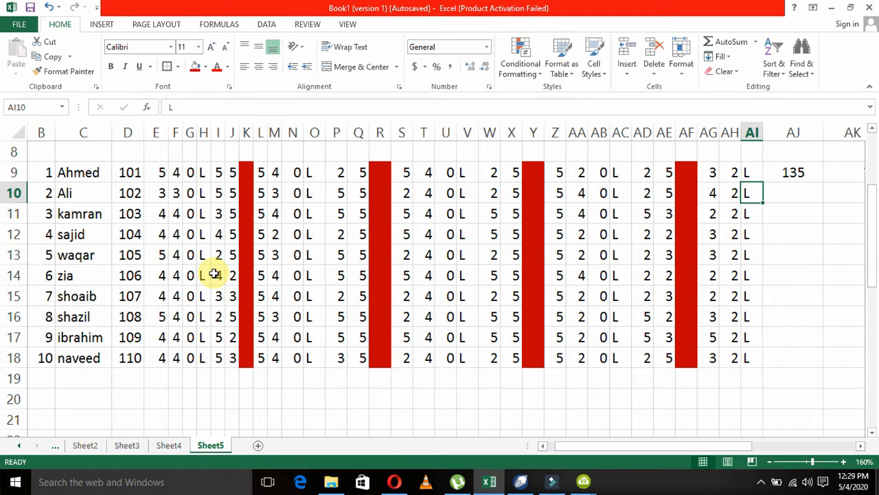
pyautogui.write('0')
pyautogui.press('Return')
pyautogui.press('Down')
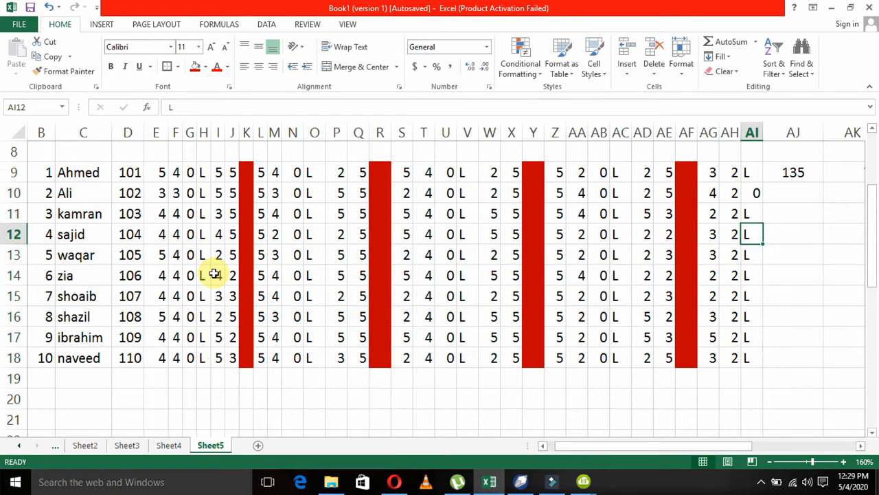
pyautogui.write('5')
pyautogui.press('Return')
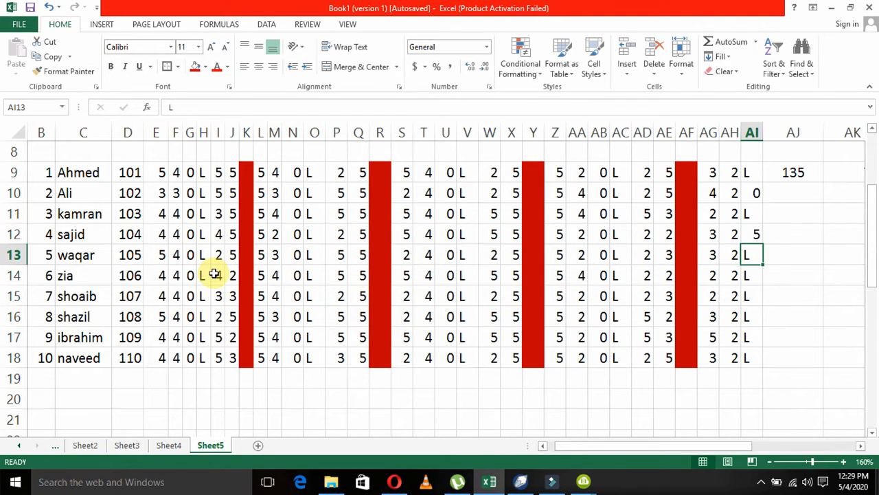
pyautogui.press('Down')
pyautogui.write('3')
pyautogui.press('Return')
pyautogui.press('Down')
pyautogui.write('2')
pyautogui.press('Return')
pyautogui.press('Down')
pyautogui.write('5')
pyautogui.press('Left')
# Set the day 18 attendance in V17, V15, V12 and V9 to 5, 3, 2 and 2.
pyautogui.press('Left')
pyautogui.press('Left')
pyautogui.press('Left')
pyautogui.press('Left')
pyautogui.press('Up')
pyautogui.press('Left')
pyautogui.press('Left')
pyautogui.press('Left')
pyautogui.press('Left')
pyautogui.press('Left')
pyautogui.press('Left')
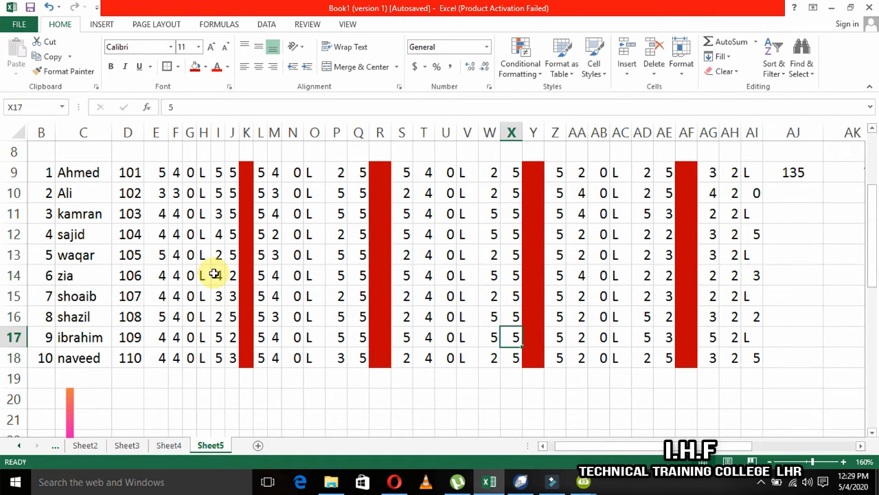
pyautogui.press('Left')
pyautogui.press('Left')
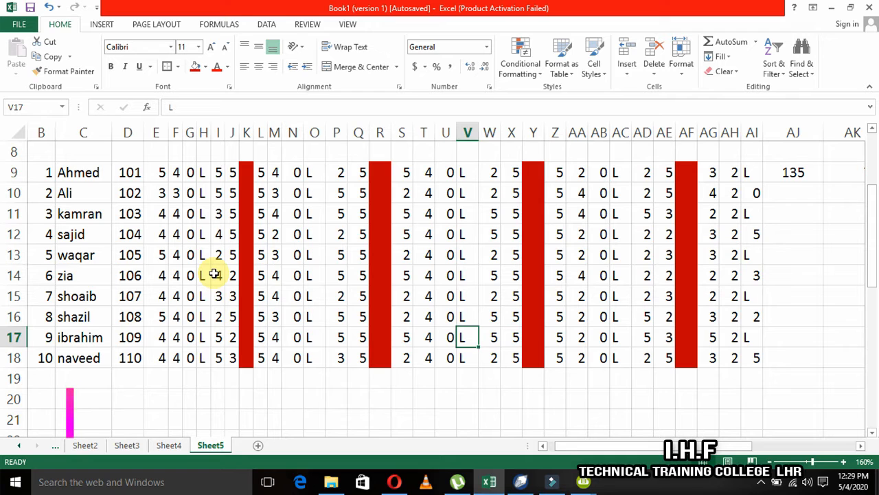
pyautogui.write('5')
pyautogui.press('Up')
pyautogui.press('Up')
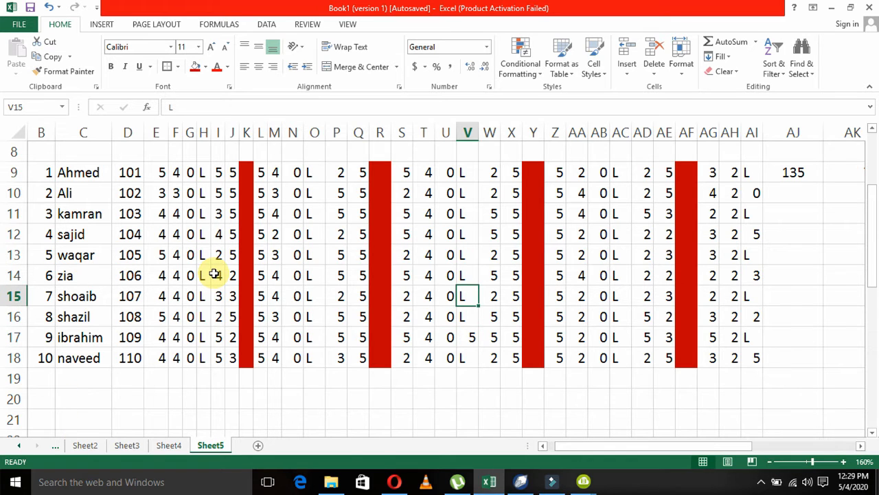
pyautogui.write('3')
pyautogui.press('Up')
pyautogui.press('Up')
pyautogui.press('Up')
pyautogui.write('2')
pyautogui.press('Up')
pyautogui.press('Up')
pyautogui.press('Up')
pyautogui.write('2')
pyautogui.press('Down')
pyautogui.press('Down')
pyautogui.press('Down')
pyautogui.press('Down')
pyautogui.press('Down')
pyautogui.press('Down')
# Set the day 11 attendance in O15, O13, O11 and O9 to 2, 4, 5 and 3.
pyautogui.press('Left')
pyautogui.press('Left')
pyautogui.press('Left')
pyautogui.press('Left')
pyautogui.press('Left')
pyautogui.press('Left')
pyautogui.press('Left')
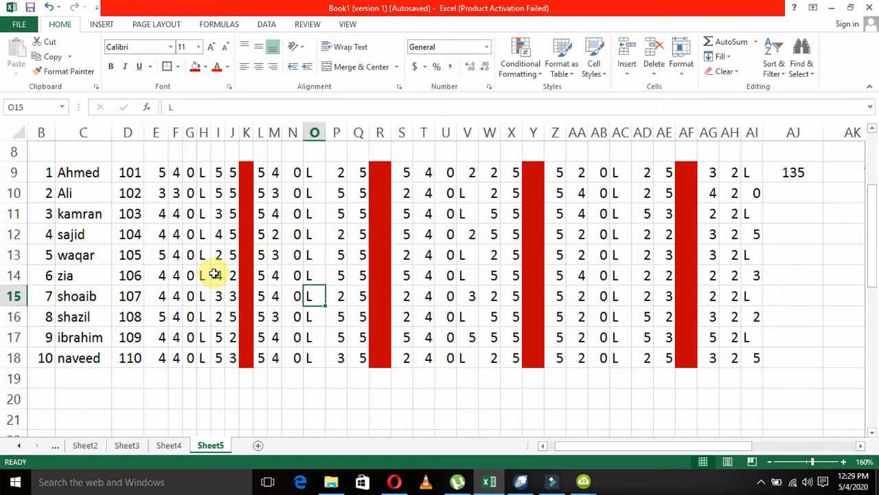
pyautogui.write('2')
pyautogui.press('Up')
pyautogui.press('Up')
pyautogui.write('4')
pyautogui.press('Up')
pyautogui.press('Up')
pyautogui.write('5')
pyautogui.press('Up')
pyautogui.press('Up')
pyautogui.write('3')
pyautogui.press('Down')
# Copy the first student's summary formulas in AJ9:AO9, from total lecture to fine, into AJ10:AO18 for the other nine students.
pyautogui.press('Right')
pyautogui.press('Right')
pyautogui.press('Right')
pyautogui.press('Right')
pyautogui.press('Right')
pyautogui.press('Right')
pyautogui.press('Right')
pyautogui.press('Right')
pyautogui.press('Right')
pyautogui.press('Right')
pyautogui.press('Right')
pyautogui.press('Right')
pyautogui.press('Right')
pyautogui.press('Right')
pyautogui.press('Right')
pyautogui.press('Right')
pyautogui.press('Right')
pyautogui.press('Right')
pyautogui.press('Right')
pyautogui.press('Right')
pyautogui.press('Right')
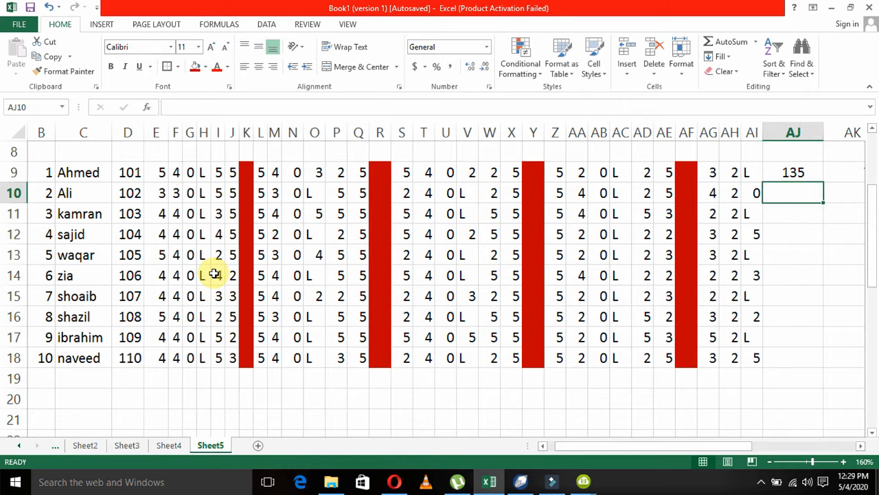
pyautogui.press('Down')
pyautogui.press('Down')
pyautogui.press('Down')
pyautogui.press('Down')
pyautogui.press('Down')
pyautogui.press('Down')
pyautogui.press('Down')
pyautogui.press('Down')
pyautogui.press('Right')
pyautogui.press('Up')
pyautogui.press('Right')
pyautogui.press('Right')
pyautogui.press('Up')
pyautogui.press('Right')
pyautogui.press('Right')
pyautogui.press('Right')
pyautogui.press('Left')
pyautogui.press('Up')
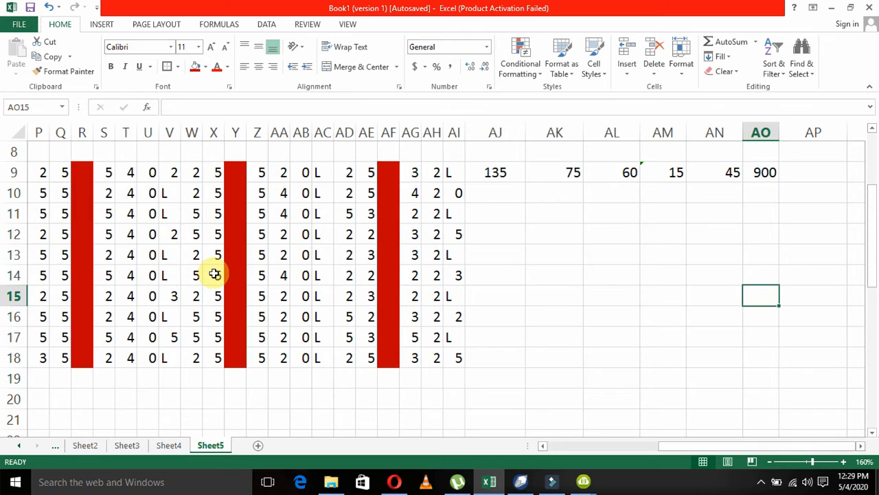
pyautogui.press('Up')
pyautogui.press('Up')
pyautogui.press('Up')
pyautogui.press('Up')
pyautogui.press('Up')
pyautogui.press('Up')
pyautogui.press('Up')
pyautogui.press('Down')
pyautogui.press('Left')
pyautogui.press('Left')
pyautogui.press('Left')
pyautogui.press('Left')
pyautogui.press('Left')
pyautogui.press('Left')
pyautogui.press('Left')
pyautogui.press('Left')
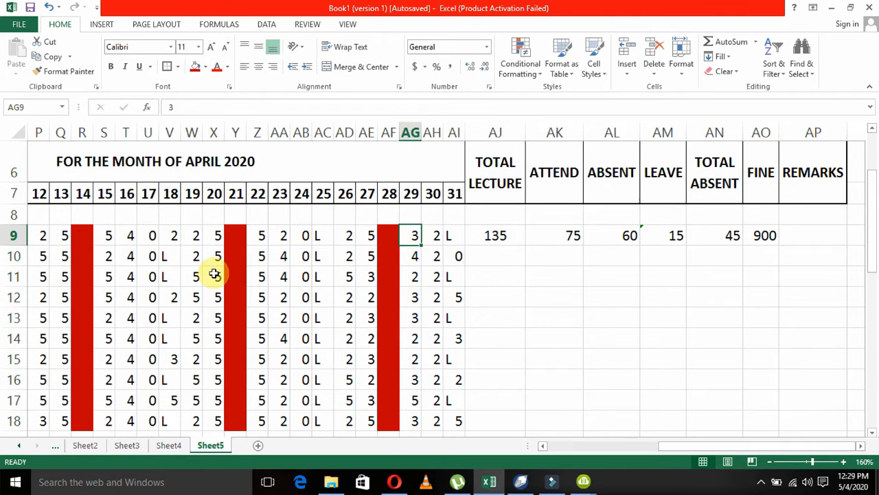
pyautogui.press('Right')
pyautogui.press('Right')
pyautogui.press('Right')
pyautogui.hotkey('shift', 'Right')
pyautogui.hotkey('shift', 'Right')
pyautogui.hotkey('shift', 'Right')
pyautogui.hotkey('shift', 'Right')
pyautogui.hotkey('shift', 'Right')
pyautogui.hotkey('ctrl', 'c')
pyautogui.press('Down')
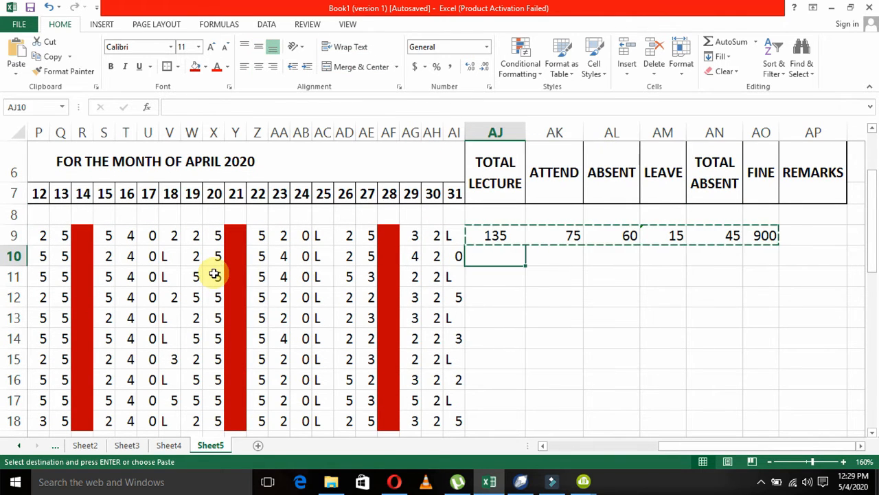
pyautogui.hotkey('shift', 'Down')
pyautogui.hotkey('shift', 'Down')
pyautogui.hotkey('shift', 'Down')
pyautogui.hotkey('shift', 'Down')
pyautogui.hotkey('shift', 'Down')
pyautogui.hotkey('shift', 'Down')
pyautogui.hotkey('shift', 'Down')
pyautogui.hotkey('shift', 'Down')
pyautogui.hotkey('shift', 'Down')
pyautogui.hotkey('shift', 'Up')
pyautogui.hotkey('ctrl', 'v')
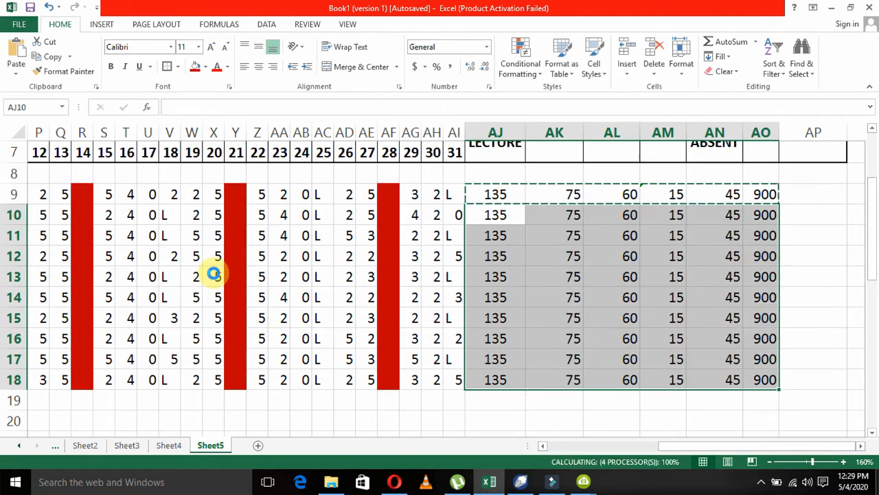
pyautogui.press('Escape')
# Examine the copied total lecture formulas and the daily attendance in row 15 through day 31.
pyautogui.press('Down')
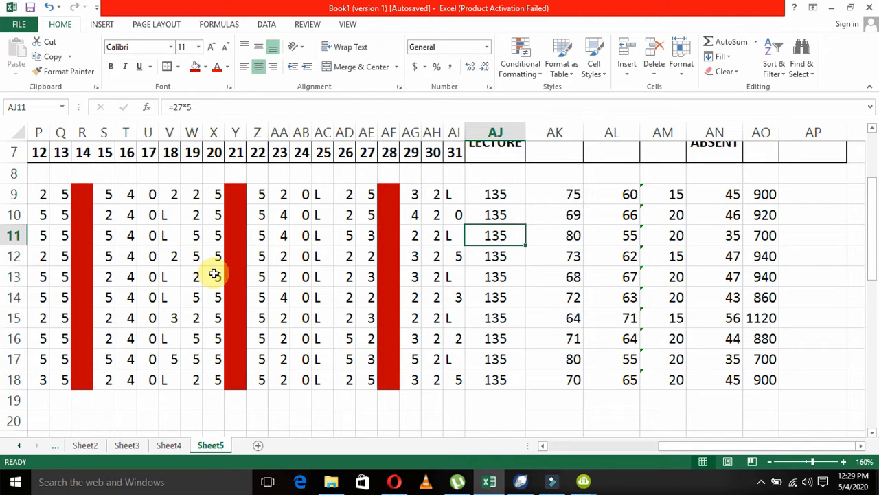
pyautogui.press('Down')
pyautogui.press('Down')
pyautogui.press('Down')
pyautogui.press('Down')
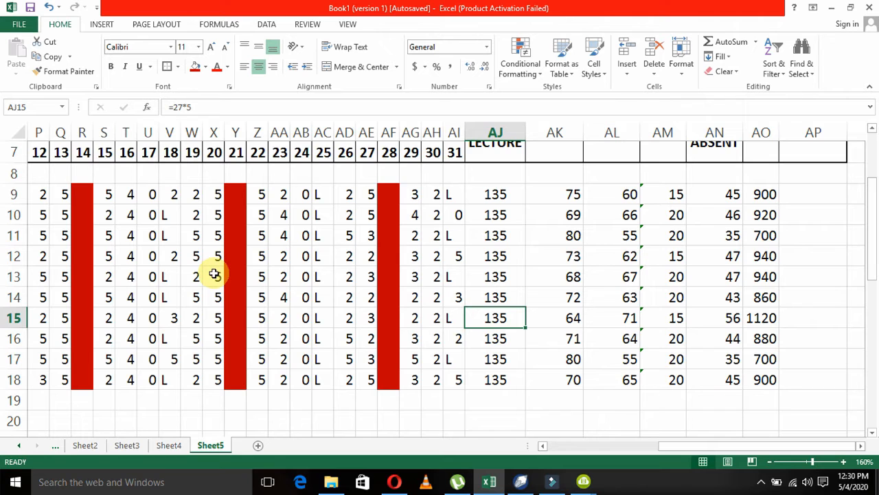
pyautogui.press('Left')
pyautogui.press('Left')
pyautogui.press('Left')
pyautogui.press('Left')
pyautogui.press('Left')
pyautogui.press('Left')
pyautogui.press('Left')
pyautogui.press('Left')
pyautogui.press('Left')
pyautogui.press('Left')
pyautogui.press('Left')
pyautogui.press('Left')
pyautogui.press('Left')
pyautogui.press('Left')
pyautogui.press('Left')
pyautogui.press('Left')
pyautogui.press('Left')
pyautogui.press('Left')
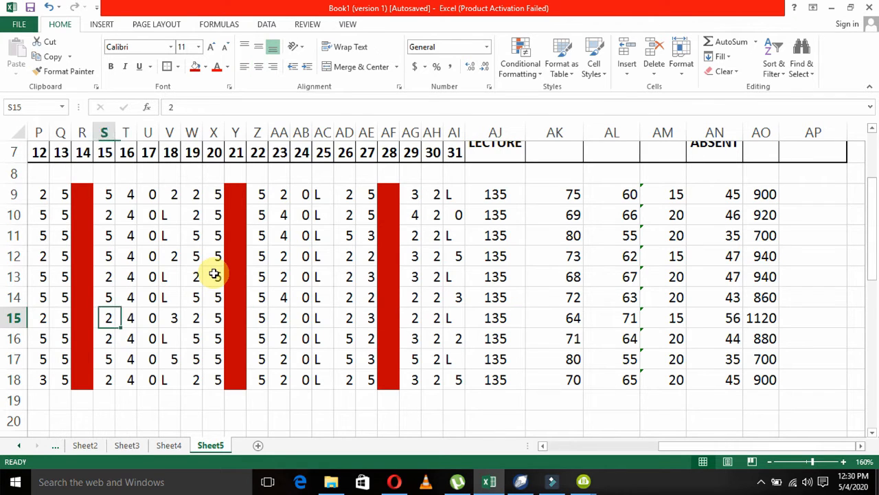
pyautogui.press('Left')
pyautogui.press('Right')
pyautogui.press('Right')
pyautogui.press('Right')
pyautogui.press('Right')
pyautogui.press('Right')
pyautogui.press('Right')
pyautogui.press('Right')
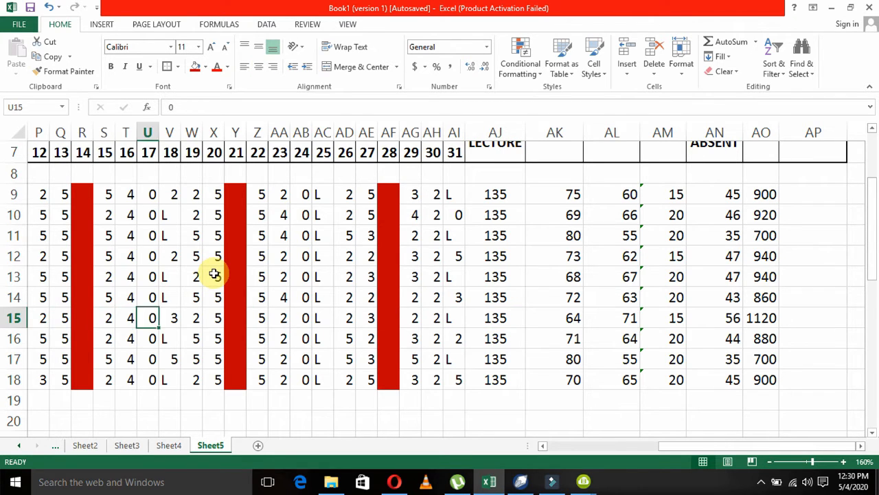
pyautogui.press('Right')
pyautogui.press('Right')
pyautogui.press('Right')
pyautogui.press('Right')
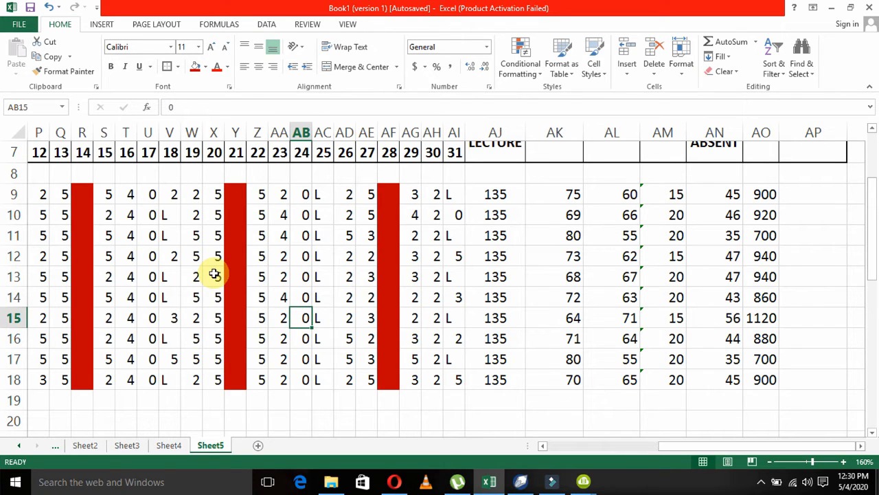
pyautogui.press('Right')
pyautogui.press('Right')
pyautogui.press('Right')
pyautogui.press('Right')
pyautogui.press('Right')
pyautogui.press('Right')
pyautogui.press('Right')
pyautogui.press('Right')
pyautogui.press('Right')
pyautogui.press('Right')
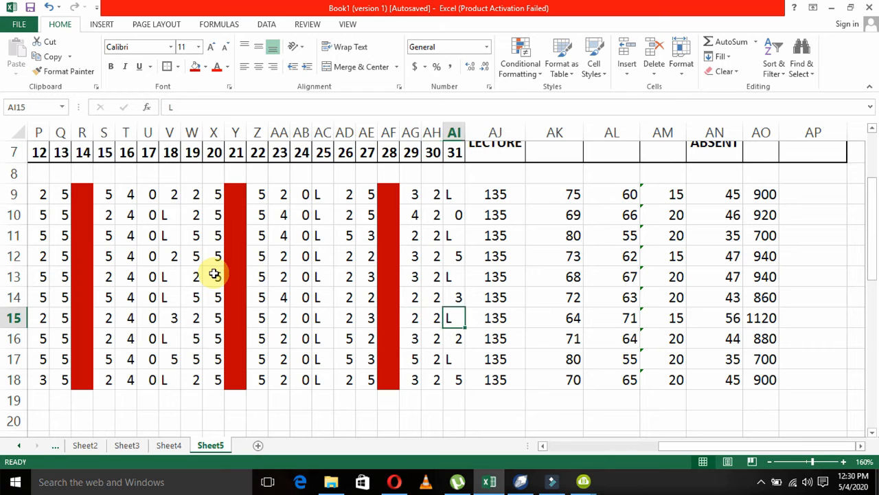
# Review the summary columns from total lecture to fine against their headings for all ten students.
pyautogui.press('Up')
pyautogui.press('Up')
pyautogui.press('Up')
pyautogui.press('Up')
pyautogui.press('Up')
pyautogui.press('Up')
pyautogui.press('Up')
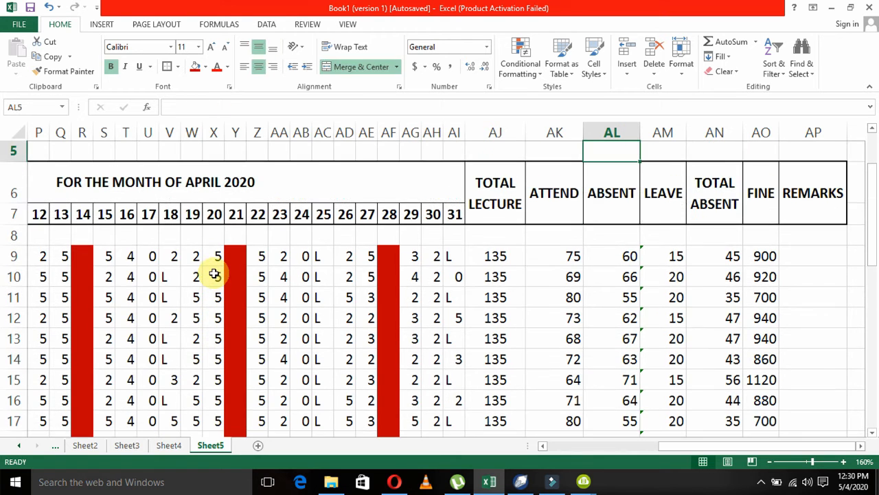
pyautogui.press('Down')
pyautogui.press('Down')
pyautogui.press('Down')
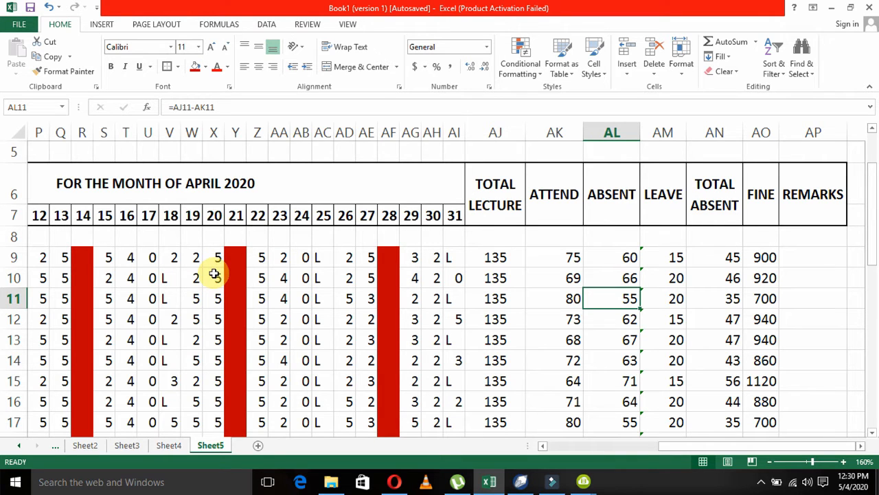
pyautogui.press('Down')
pyautogui.press('Down')
pyautogui.press('Down')
pyautogui.press('Down')
pyautogui.press('Down')
pyautogui.press('Down')
pyautogui.press('Down')
pyautogui.press('Down')
pyautogui.press('Down')
pyautogui.press('Down')
pyautogui.press('Down')
pyautogui.press('Down')
pyautogui.press('Down')
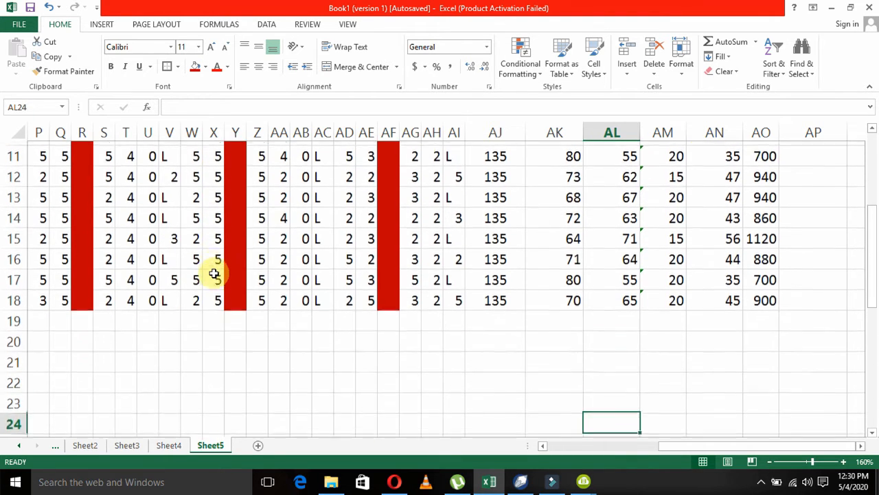
pyautogui.press('Left')
pyautogui.press('Left')
pyautogui.press('Left')
pyautogui.press('Left')
pyautogui.press('Left')
pyautogui.press('Left')
pyautogui.press('Left')
pyautogui.press('Left')
pyautogui.press('Up')
pyautogui.press('Left')
pyautogui.press('Left')
pyautogui.press('Up')
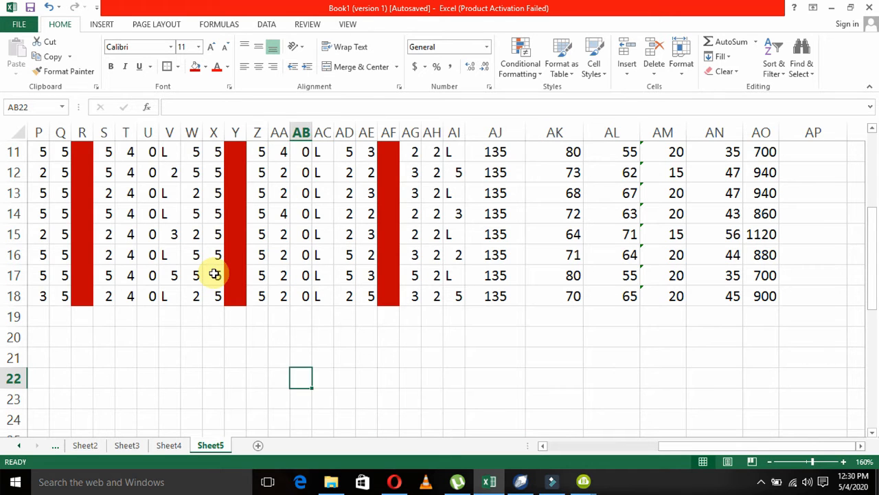
# Enter the heading CHART in cell Y21, below the attendance table.
pyautogui.press('Up')
pyautogui.press('Left')
pyautogui.press('Left')
pyautogui.press('Up')
pyautogui.press('Left')
pyautogui.press('Down')
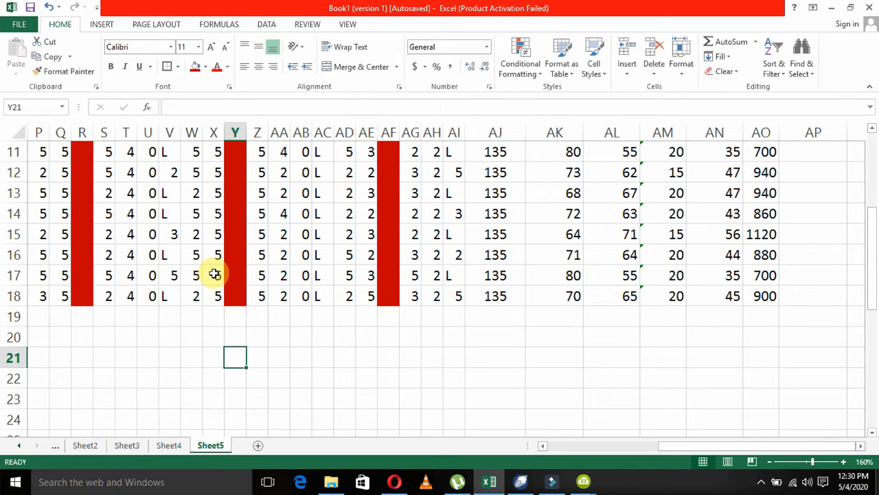
pyautogui.write('CHART')
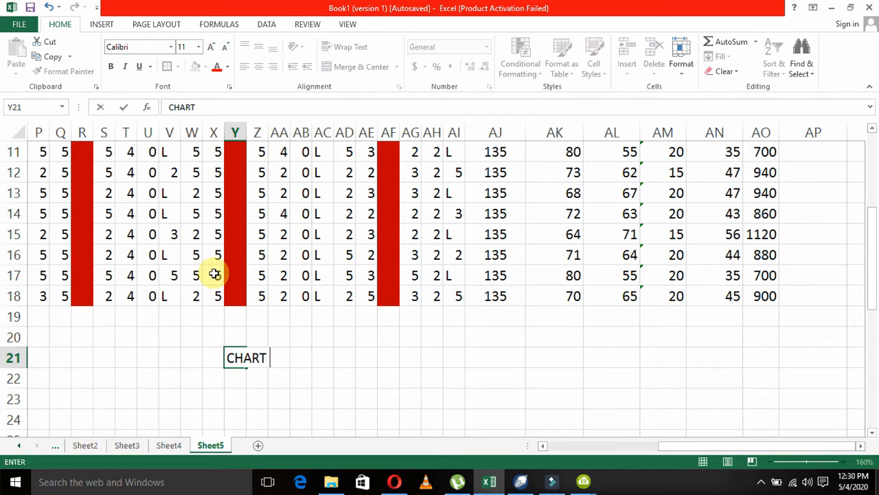
pyautogui.press('Return')
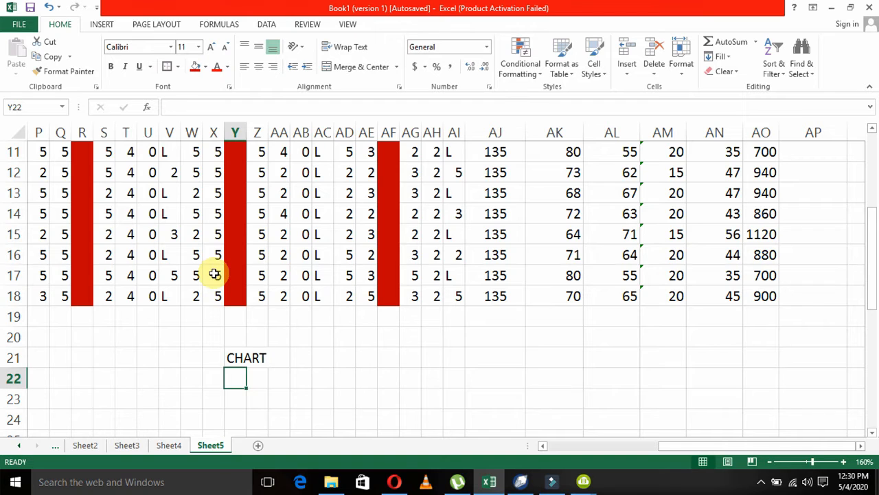
# Enter the note DATA GRAPHICAL SHAP in cell AA22, below the CHART heading.
pyautogui.press('Right')
pyautogui.press('Right')
pyautogui.press('Right')
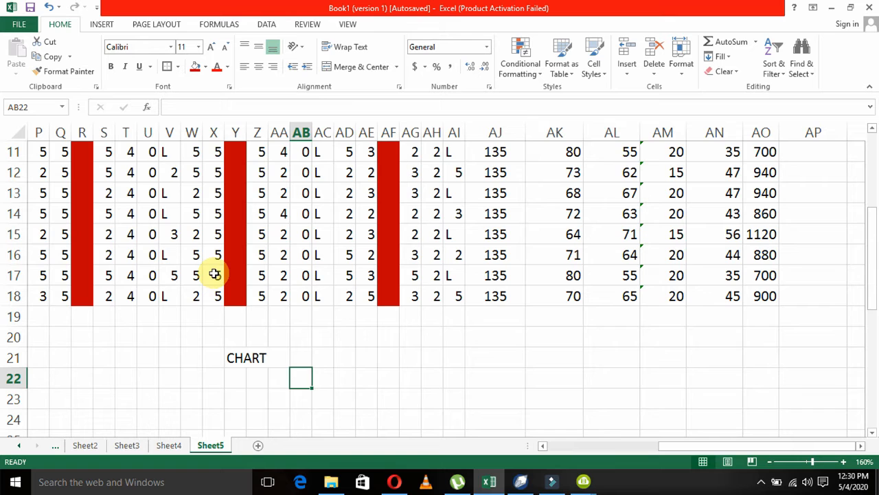
pyautogui.press('Left')
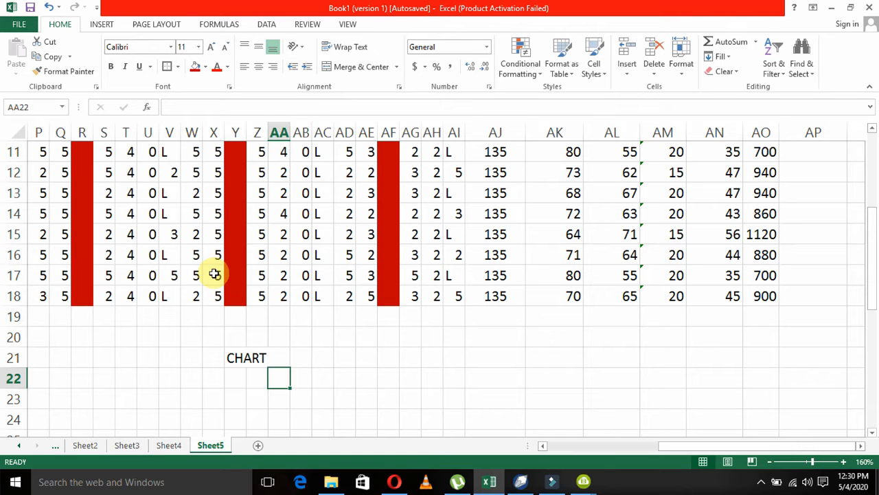
pyautogui.write('DTA')
pyautogui.press('BackSpace')
pyautogui.press('BackSpace')
pyautogui.write('ATA')
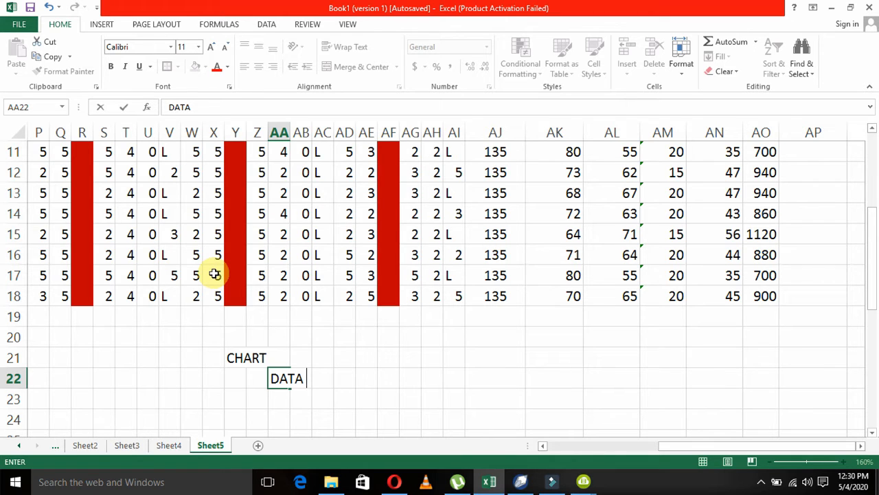
pyautogui.write('GRAPHICAL ')
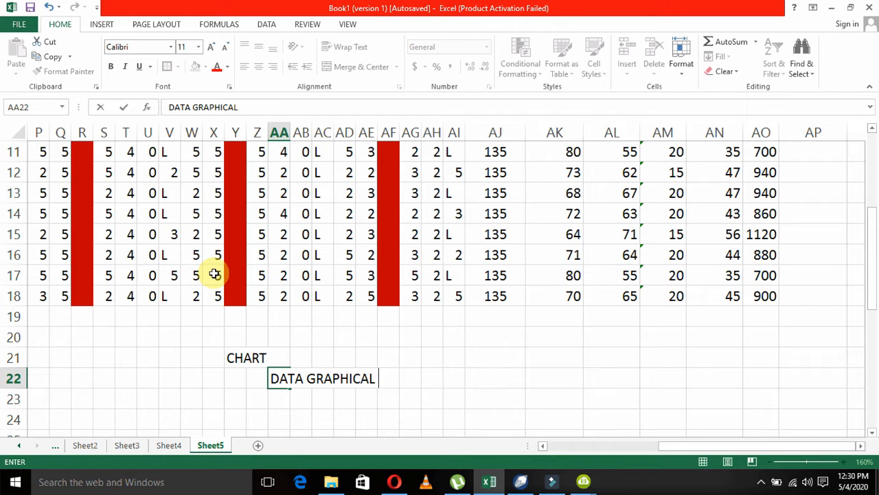
pyautogui.write('SHAP')
pyautogui.press('Return')
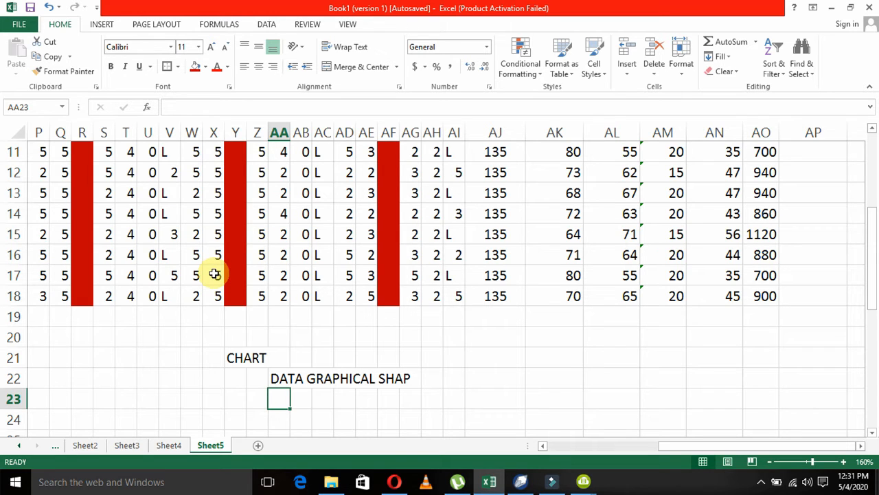
# List the chart types PIE, BAR and COLUMN in cells AA23 to AA25.
pyautogui.write('PIE')
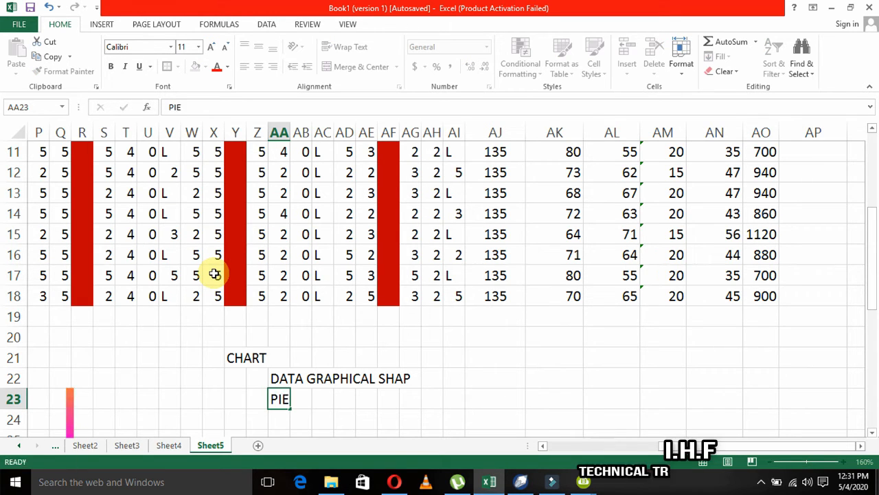
pyautogui.press('Return')
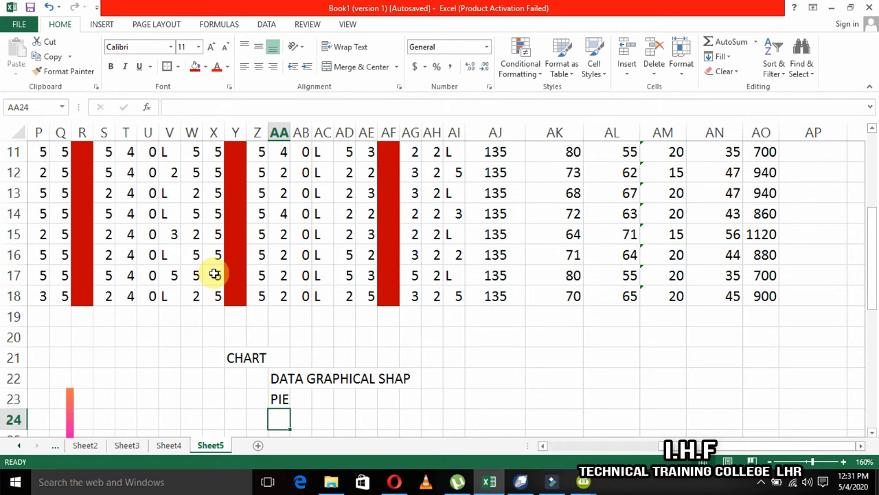
pyautogui.write('BAR')
pyautogui.press('Return')
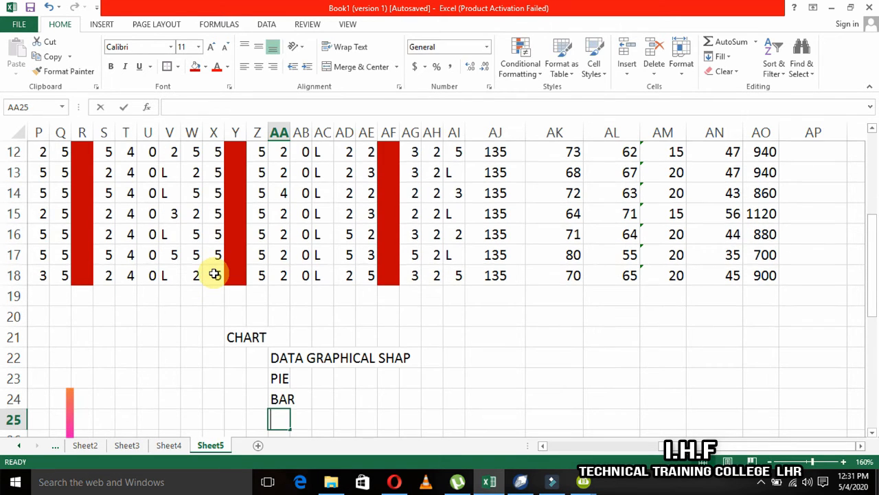
pyautogui.write('COLUMN')
pyautogui.press('Return')
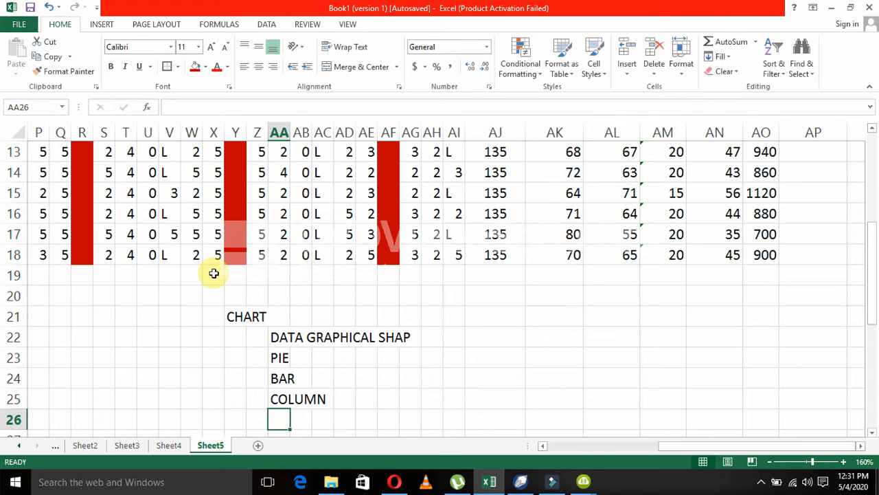
# Review the chart notes in AA22:AA25 and the daily attendance columns of the April 2020 table.
pyautogui.press('Up')
pyautogui.press('Up')
pyautogui.press('Up')
pyautogui.press('Up')
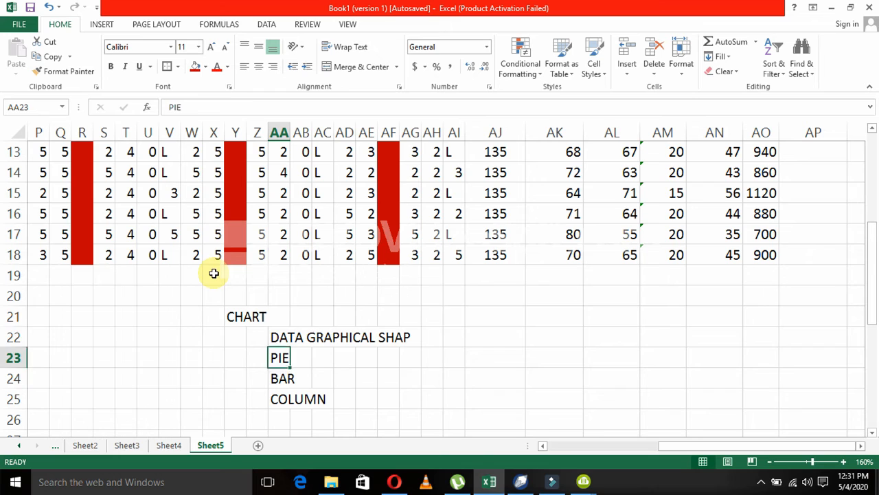
pyautogui.hotkey('ctrl', 'shift', 'Down')
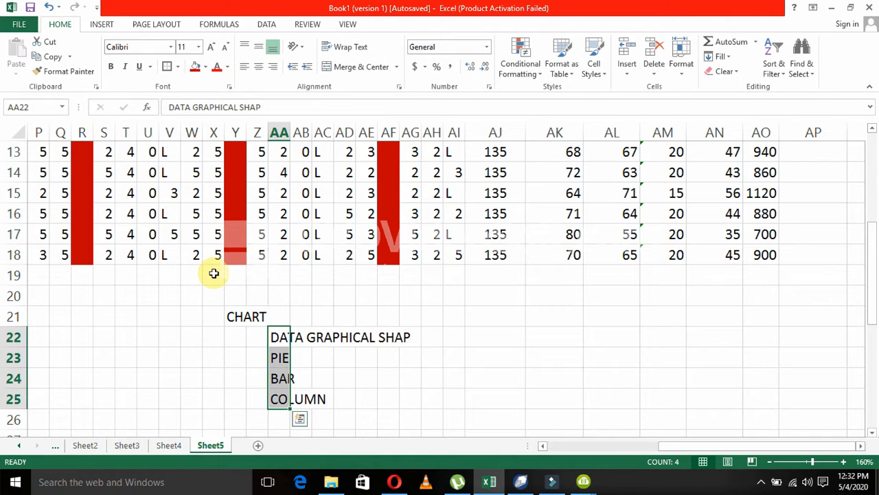
pyautogui.press('Up')
pyautogui.press('Up')
pyautogui.press('Up')
pyautogui.press('Up')
pyautogui.press('Up')
pyautogui.press('Up')
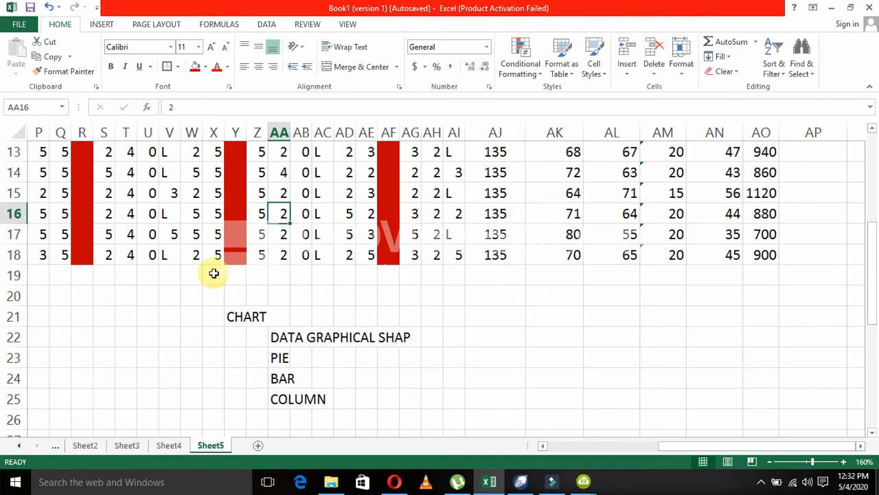
pyautogui.press('Up')
pyautogui.press('Up')
pyautogui.press('Up')
pyautogui.press('Up')
pyautogui.press('Up')
pyautogui.press('Up')
pyautogui.press('Up')
pyautogui.press('Up')
pyautogui.press('Up')
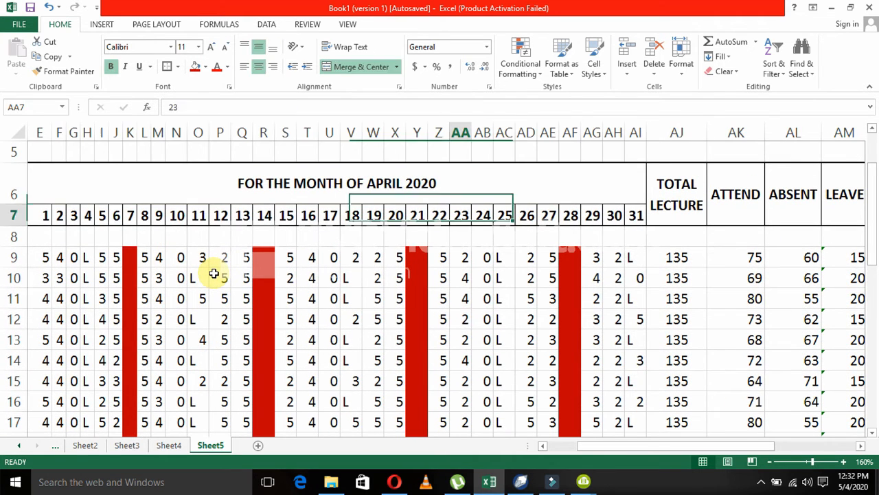
pyautogui.press('Down')
pyautogui.press('Down')
pyautogui.press('Down')
pyautogui.press('Down')
pyautogui.press('Down')
pyautogui.press('Left')
pyautogui.press('Left')
pyautogui.press('Left')
pyautogui.press('Left')
pyautogui.press('Left')
pyautogui.press('Left')
pyautogui.press('Left')
pyautogui.press('Left')
pyautogui.press('Left')
pyautogui.press('Left')
pyautogui.press('Left')
pyautogui.press('Left')
pyautogui.press('Left')
pyautogui.press('Left')
pyautogui.press('Left')
pyautogui.press('Left')
pyautogui.press('Left')
pyautogui.press('Left')
pyautogui.press('Left')
pyautogui.press('Left')
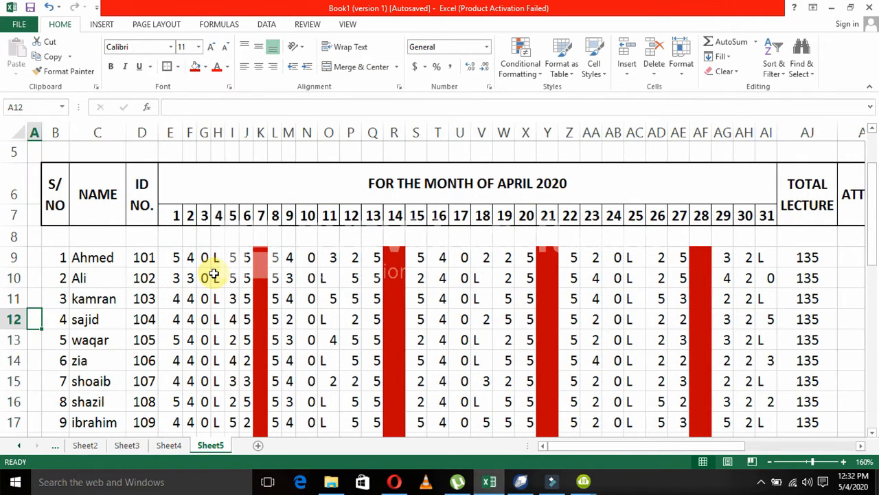
# Look over the sheet titles, the table headings and the first student names in column C.
pyautogui.press('Right')
pyautogui.press('Right')
pyautogui.press('Up')
pyautogui.press('Up')
pyautogui.press('Up')
pyautogui.press('Down')
pyautogui.press('Down')
pyautogui.press('Down')
pyautogui.press('Down')
pyautogui.press('Down')
pyautogui.press('Down')
pyautogui.press('Down')
pyautogui.press('Down')
pyautogui.press('Down')
pyautogui.press('Down')
pyautogui.press('Down')
pyautogui.press('Down')
pyautogui.press('Down')
pyautogui.press('Up')
pyautogui.press('Up')
pyautogui.press('Up')
pyautogui.press('Up')
pyautogui.press('Up')
pyautogui.press('Up')
pyautogui.press('Up')
pyautogui.press('Up')
pyautogui.press('Up')
pyautogui.press('Up')
pyautogui.press('Up')
pyautogui.press('Up')
pyautogui.press('Up')
pyautogui.press('Up')
pyautogui.press('Up')
pyautogui.press('Up')
pyautogui.press('Up')
pyautogui.press('Up')
pyautogui.press('Up')
pyautogui.press('Down')
pyautogui.press('Down')
pyautogui.press('Down')
pyautogui.press('Down')
pyautogui.press('Down')
pyautogui.press('Down')
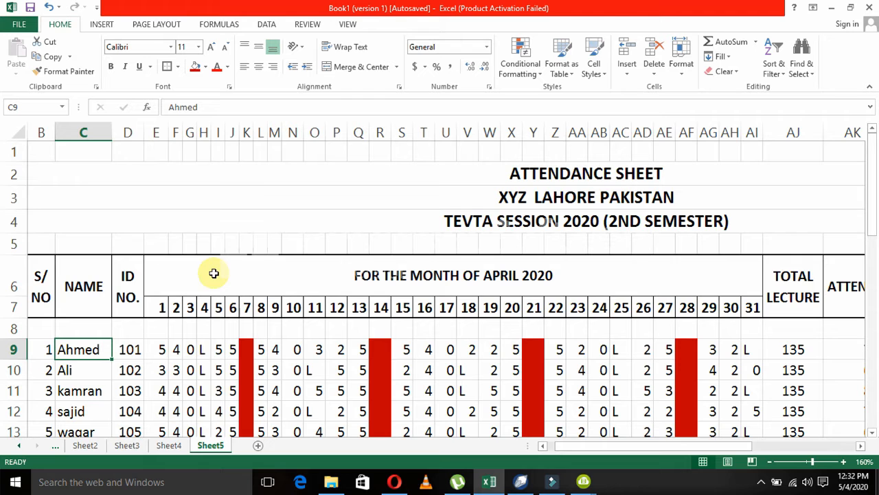
pyautogui.press('Down')
pyautogui.press('Down')
pyautogui.press('Down')
pyautogui.press('Down')
pyautogui.press('Down')
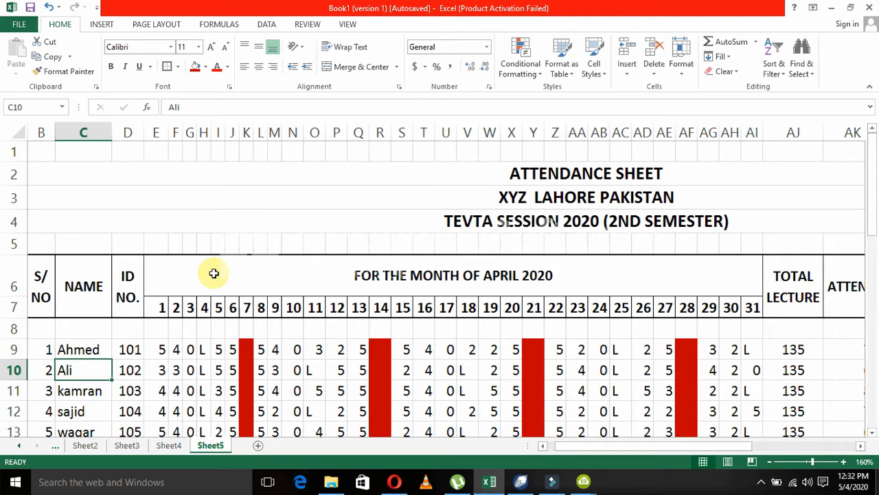
pyautogui.press('Up')
pyautogui.press('Up')
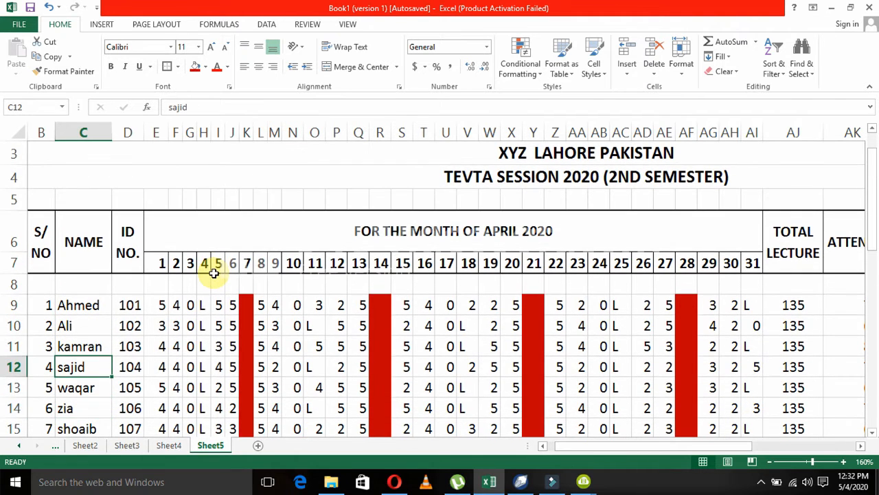
# Capitalise the first letter of the student's name in C12.
pyautogui.press('F2')
pyautogui.press('Left')
pyautogui.press('Left')
pyautogui.press('Left')
pyautogui.press('Left')
pyautogui.press('Left')
pyautogui.press('Delete')
pyautogui.write('a')
pyautogui.press('BackSpace')
pyautogui.write('A')
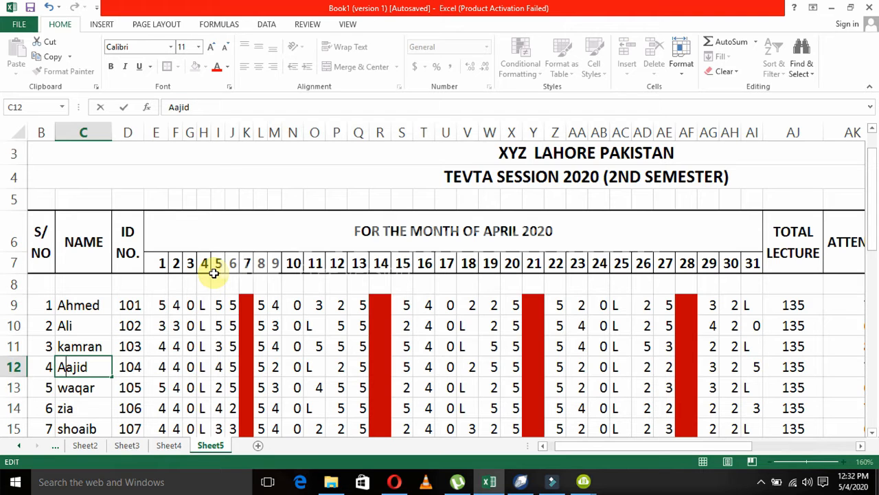
pyautogui.press('BackSpace')
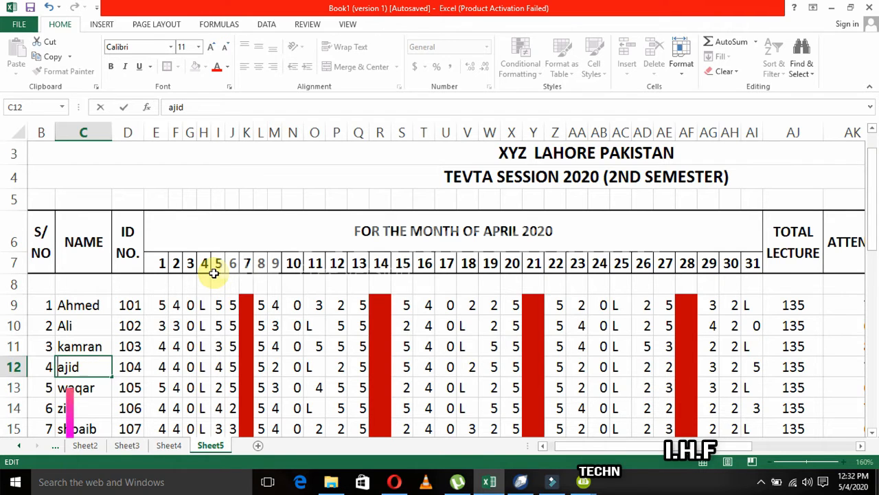
pyautogui.write('S')
pyautogui.press('Return')
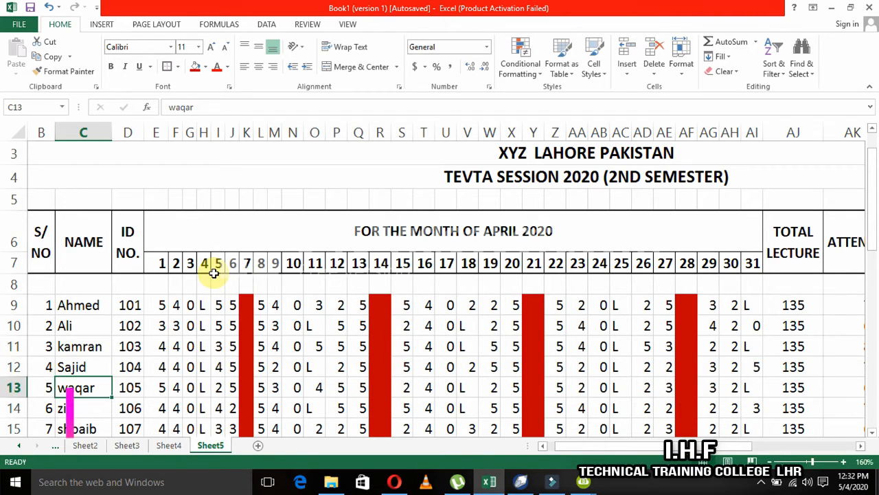
# Check the student names in column C from row 13 through row 18 and back up to row 9.
pyautogui.press('Down')
pyautogui.press('Down')
pyautogui.press('Down')
pyautogui.press('Down')
pyautogui.scroll(-1, 215, 272)
pyautogui.press('Down')
pyautogui.press('Up')
pyautogui.press('Up')
pyautogui.press('Up')
pyautogui.press('Up')
pyautogui.press('Up')
pyautogui.press('Up')
pyautogui.press('Up')
pyautogui.press('Up')
pyautogui.press('Up')
pyautogui.press('Up')
pyautogui.press('Down')
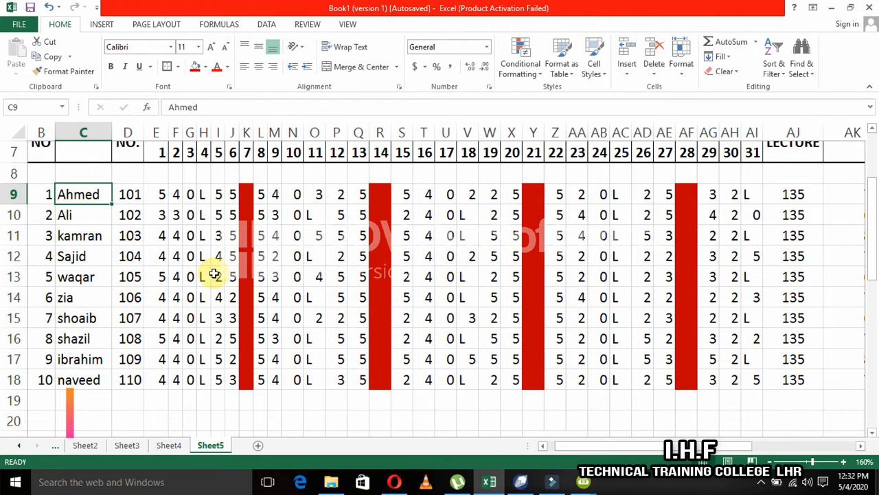
# Examine the daily attendance and the leave, total absent and fine columns for the ten students.
pyautogui.press('Down')
pyautogui.press('Right')
pyautogui.press('Right')
pyautogui.press('Right')
pyautogui.press('Right')
pyautogui.press('Right')
pyautogui.press('Right')
pyautogui.press('Right')
pyautogui.press('Right')
pyautogui.press('Right')
pyautogui.press('Right')
pyautogui.press('Right')
pyautogui.press('Right')
pyautogui.press('Right')
pyautogui.press('Right')
pyautogui.press('Right')
pyautogui.press('Right')
pyautogui.press('Right')
pyautogui.press('Right')
pyautogui.press('Right')
pyautogui.press('Right')
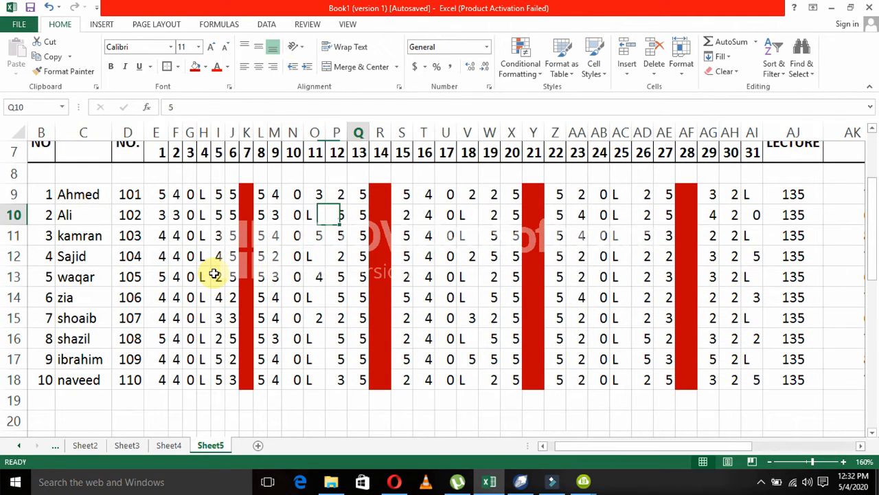
pyautogui.press('Right')
pyautogui.press('Right')
pyautogui.press('Right')
pyautogui.press('Right')
pyautogui.press('Right')
pyautogui.press('Right')
pyautogui.press('Right')
pyautogui.press('Right')
pyautogui.press('Right')
pyautogui.press('Right')
pyautogui.press('Right')
pyautogui.press('Right')
pyautogui.press('Right')
pyautogui.press('Right')
pyautogui.press('Right')
pyautogui.press('Right')
pyautogui.press('Right')
pyautogui.press('Up')
pyautogui.press('Up')
pyautogui.press('Up')
pyautogui.press('Up')
pyautogui.press('Up')
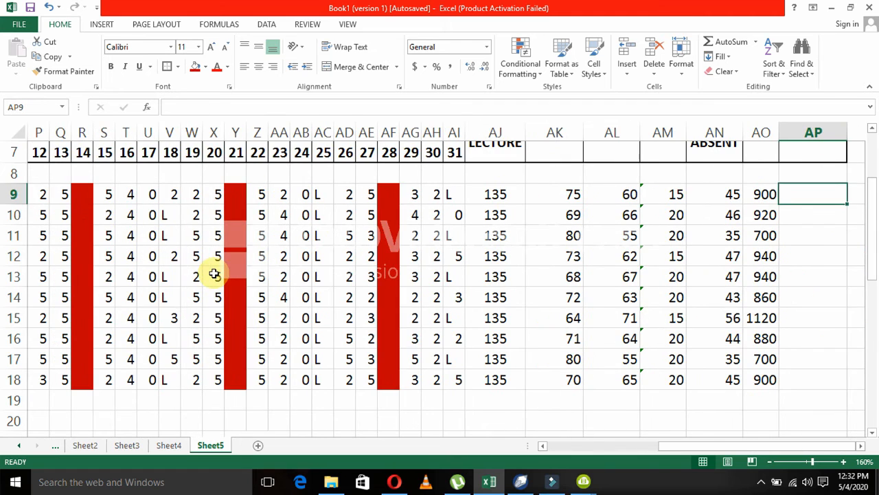
pyautogui.press('Down')
pyautogui.press('Down')
pyautogui.press('Left')
pyautogui.press('Left')
pyautogui.press('Left')
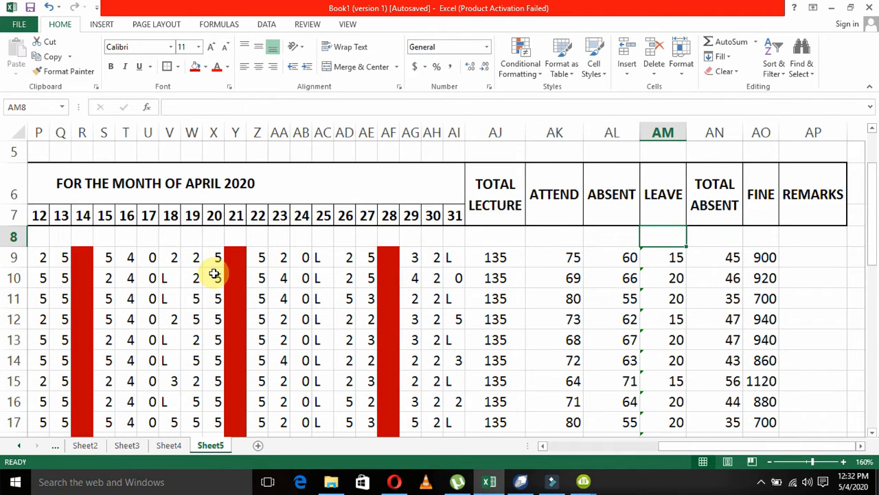
pyautogui.press('Down')
pyautogui.press('Down')
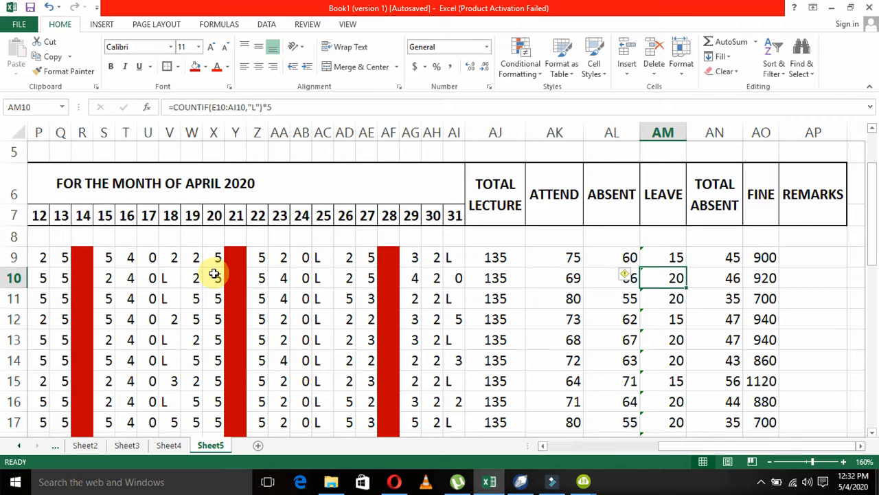
pyautogui.press('Right')
pyautogui.press('Right')
pyautogui.press('Right')
pyautogui.press('Left')
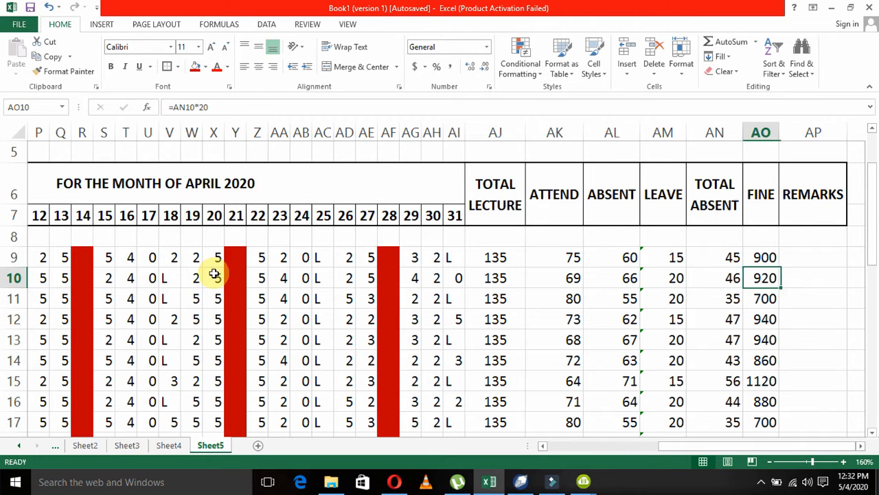
pyautogui.press('Up')
pyautogui.press('Down')
pyautogui.press('Down')
pyautogui.press('Down')
pyautogui.press('Down')
pyautogui.press('Down')
pyautogui.press('Down')
pyautogui.press('Down')
pyautogui.press('Down')
pyautogui.press('Down')
pyautogui.press('Down')
pyautogui.press('Down')
pyautogui.press('Down')
pyautogui.press('Down')
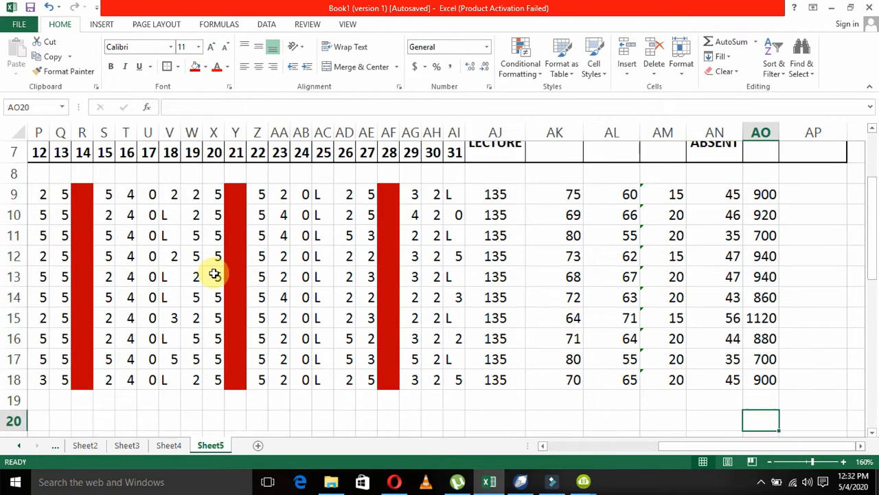
# Insert an empty 2-D clustered column chart and move it below the attendance table, starting at about row 20.
pyautogui.press('Left')
pyautogui.press('Left')
pyautogui.press('Left')
pyautogui.press('Left')
pyautogui.press('Left')
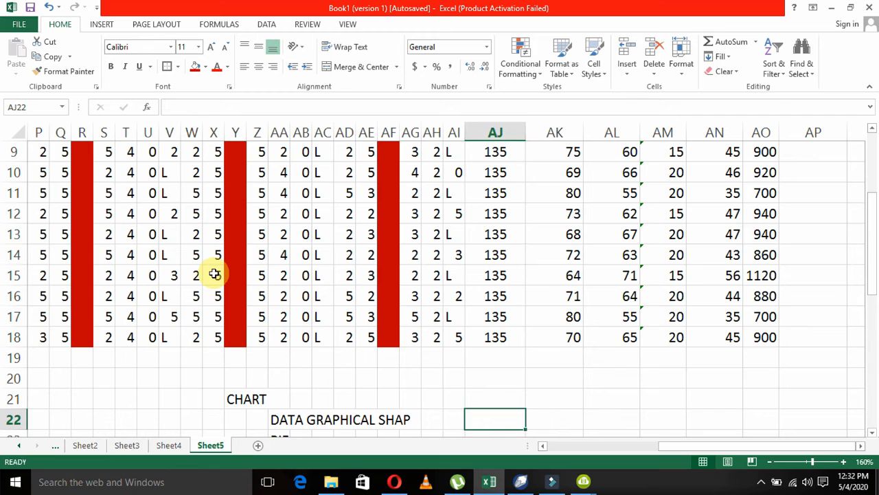
pyautogui.click(103, 26)
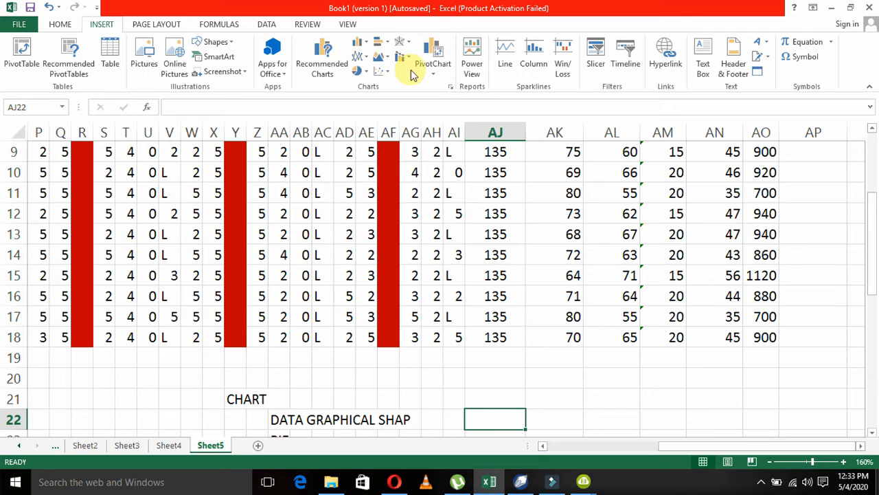
pyautogui.click(451, 88)
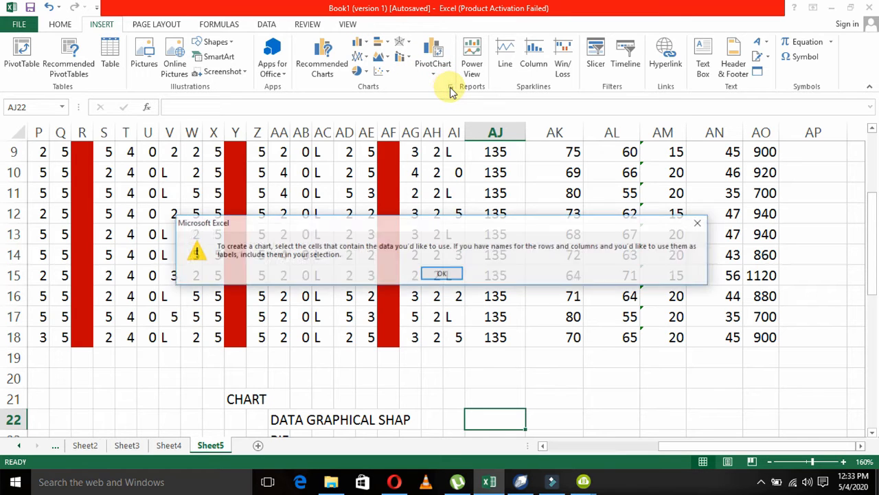
pyautogui.click(441, 274)
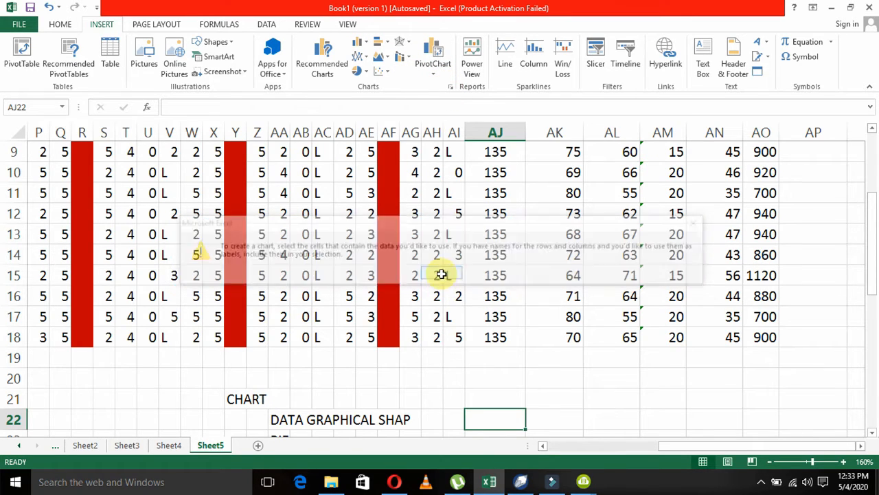
pyautogui.click(359, 44)
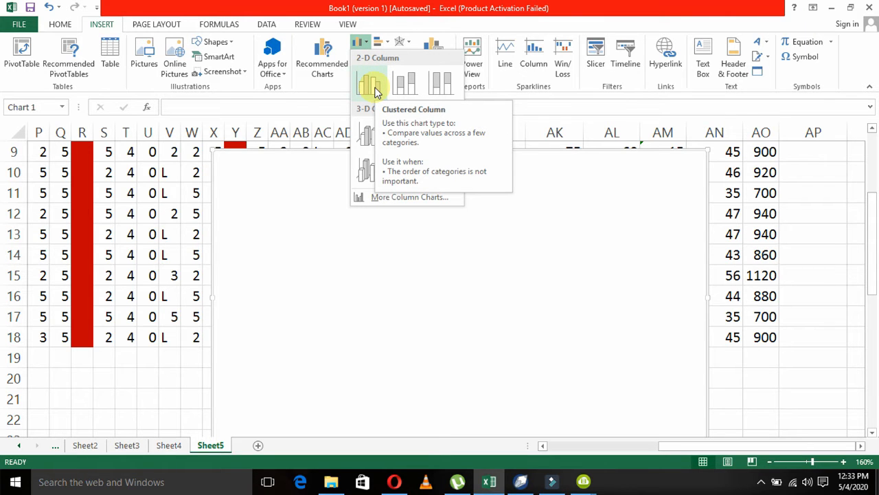
pyautogui.click(375, 93)
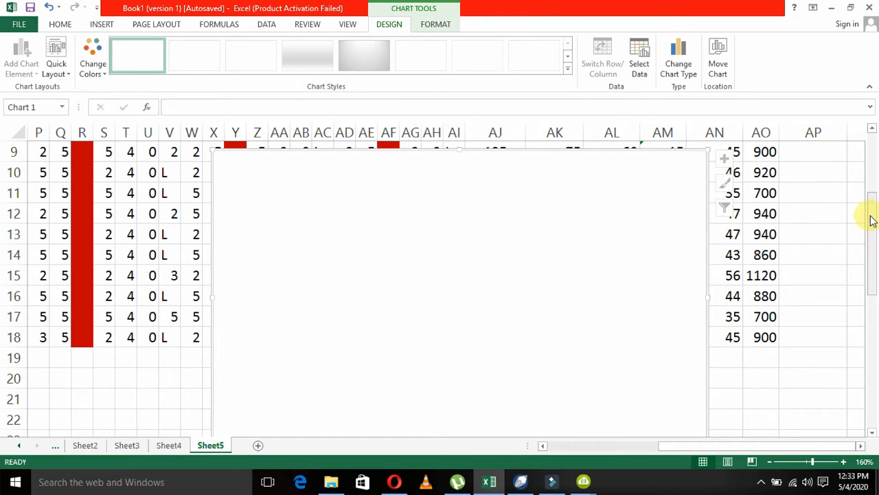
pyautogui.moveTo(872, 219)
pyautogui.mouseDown()
pyautogui.moveTo(870, 243)
pyautogui.moveTo(869, 212)
pyautogui.mouseUp()
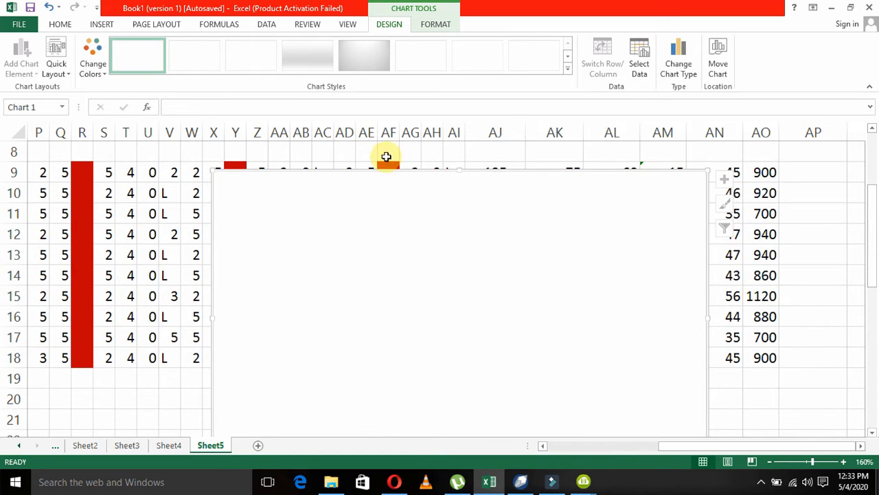
pyautogui.moveTo(391, 170); pyautogui.dragTo(229, 385)
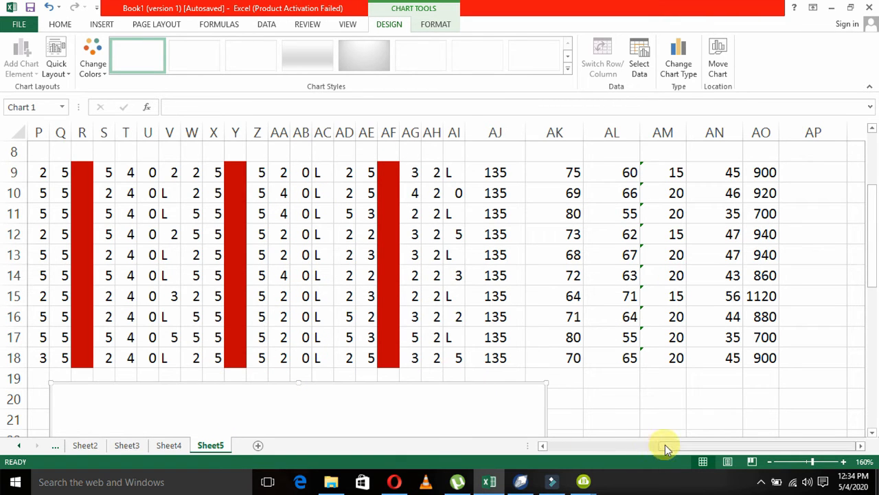
# Set the chart's data range to the student names in C9:C18 and the fines in AO9:AO18.
pyautogui.moveTo(665, 444); pyautogui.dragTo(559, 449)
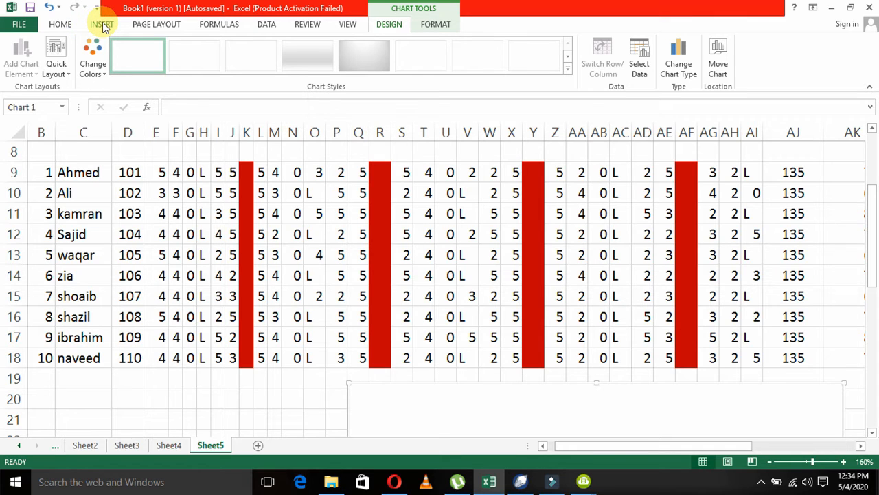
pyautogui.click(642, 81)
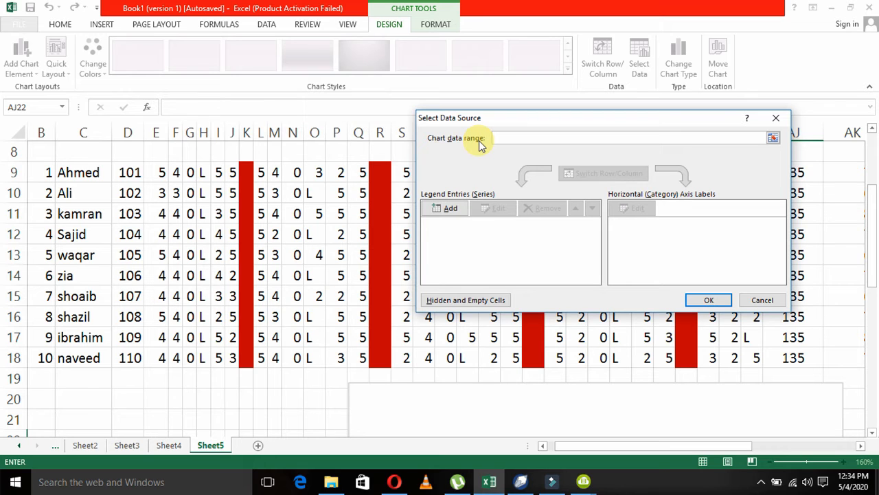
pyautogui.click(774, 139)
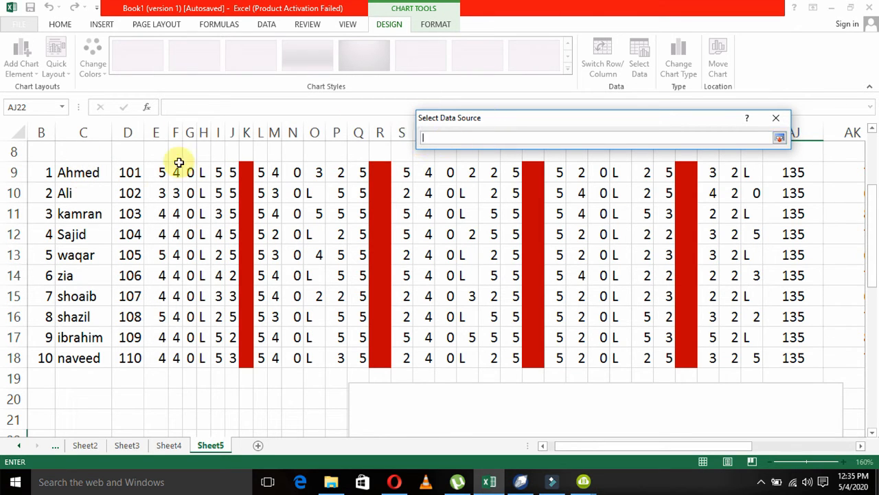
pyautogui.moveTo(89, 172); pyautogui.dragTo(84, 272)
pyautogui.moveTo(92, 338); pyautogui.dragTo(89, 355)
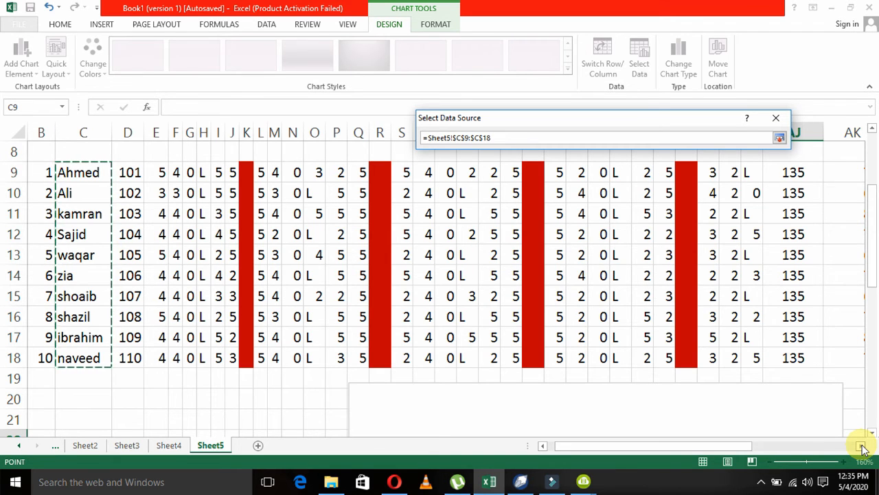
pyautogui.moveTo(863, 447); pyautogui.dragTo(864, 448)
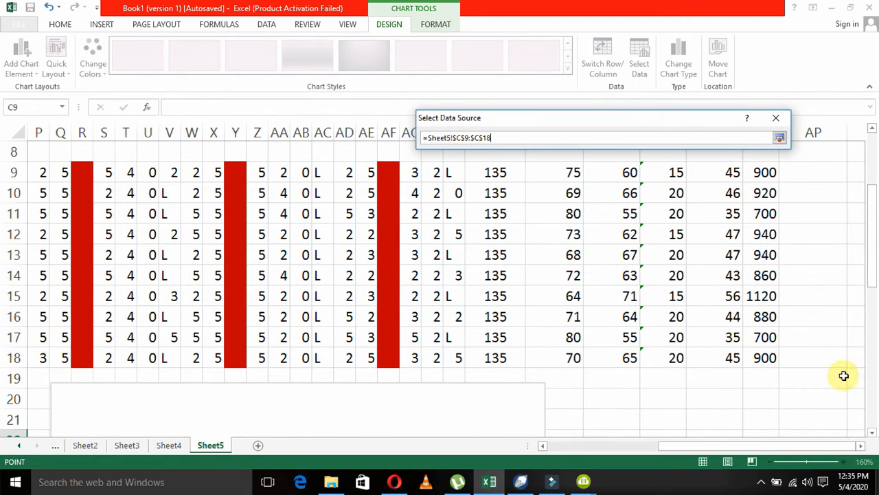
pyautogui.moveTo(870, 235); pyautogui.dragTo(872, 219)
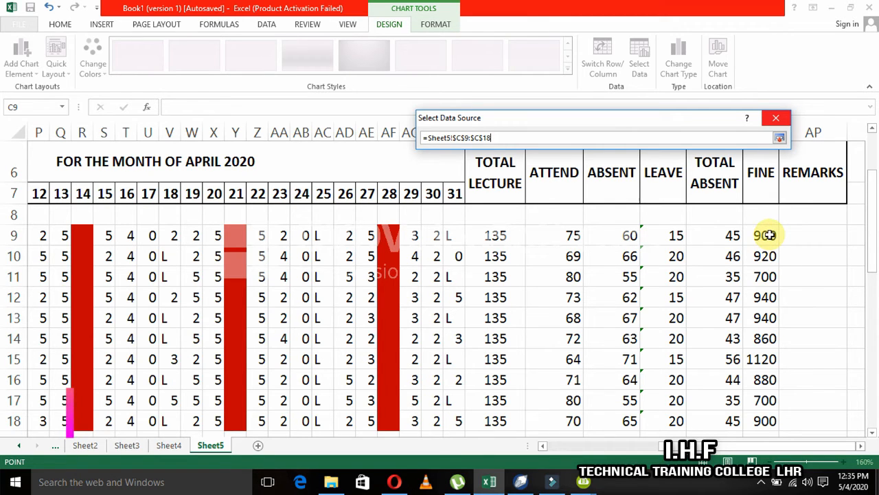
pyautogui.moveTo(767, 235); pyautogui.dragTo(769, 420)
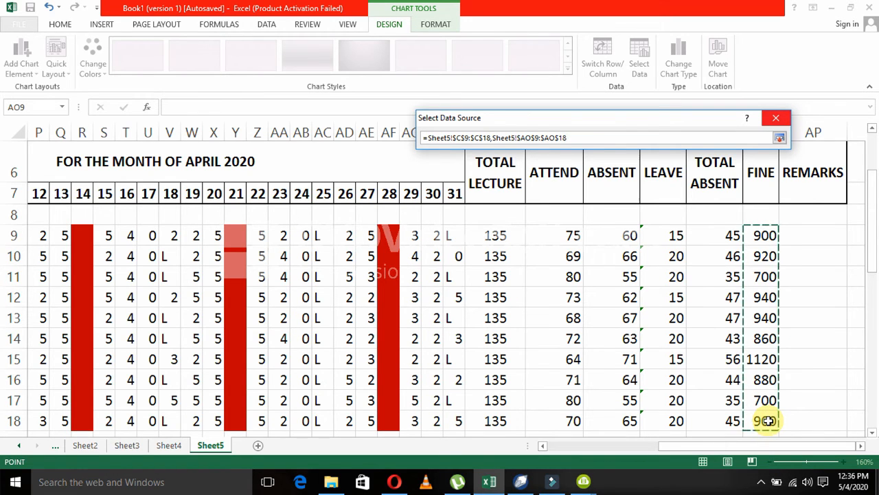
pyautogui.click(781, 139)
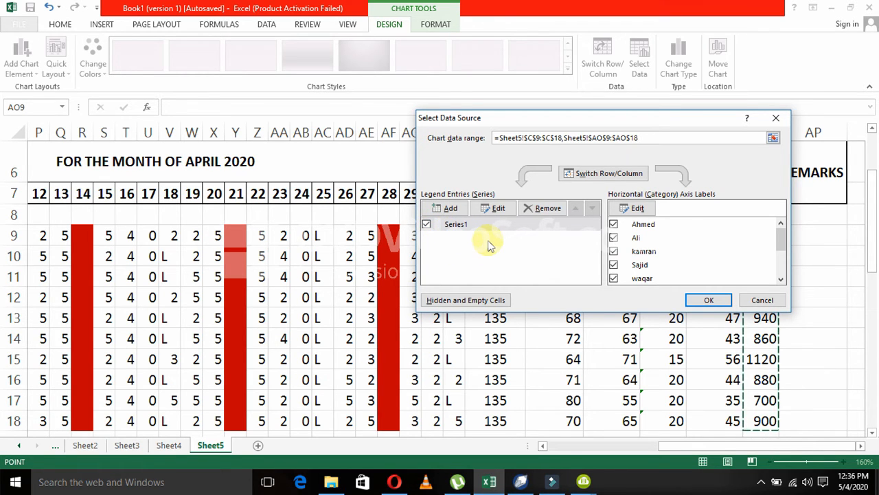
# Exclude Series1 from the chart's legend entries and apply the data source.
pyautogui.click(452, 227)
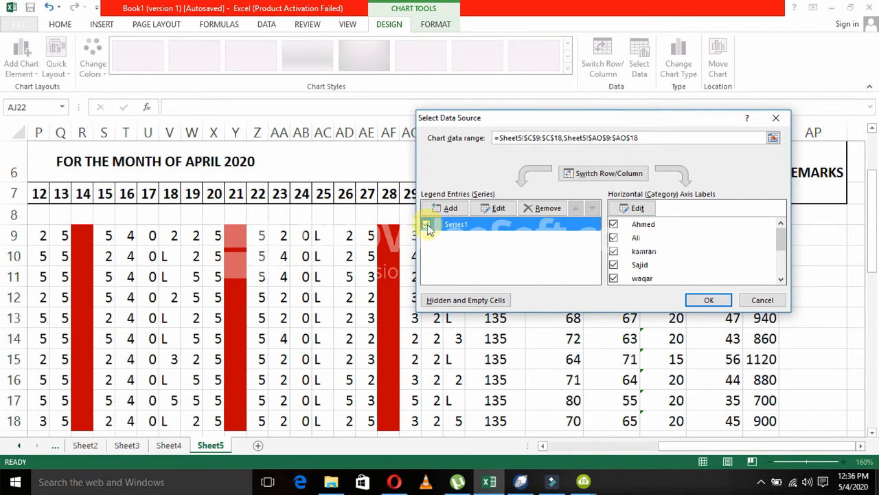
pyautogui.click(427, 225)
pyautogui.click(706, 301)
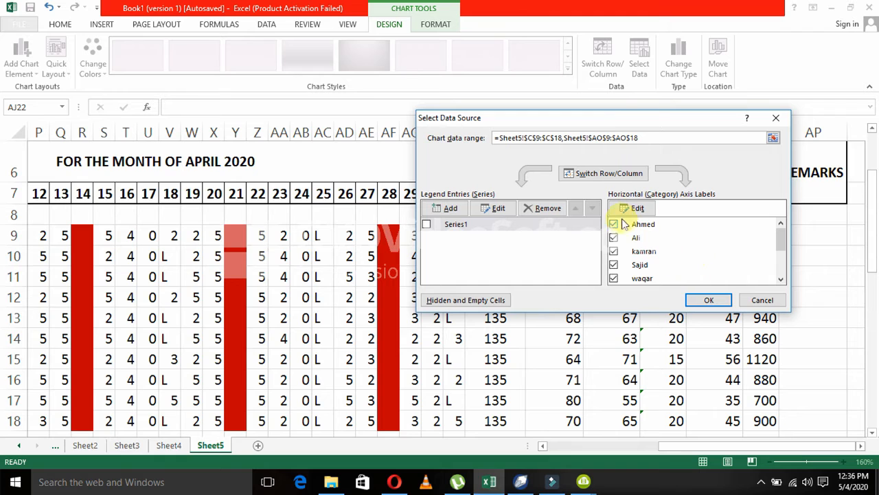
pyautogui.click(707, 301)
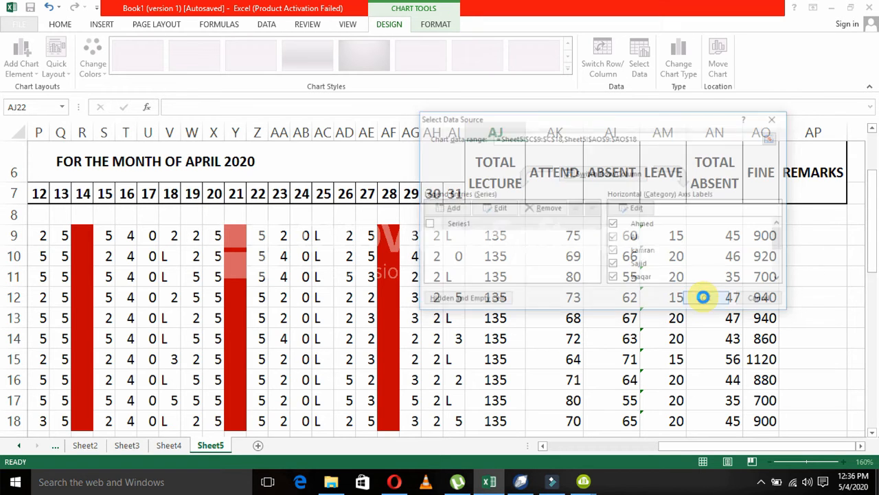
# Swap the chart's rows and columns, and include category 1 among its horizontal axis labels.
pyautogui.moveTo(872, 242); pyautogui.dragTo(831, 340)
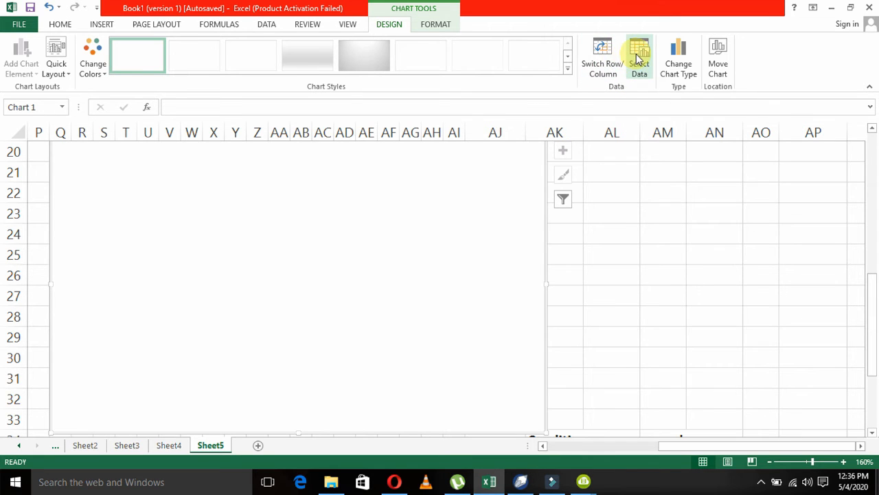
pyautogui.click(604, 61)
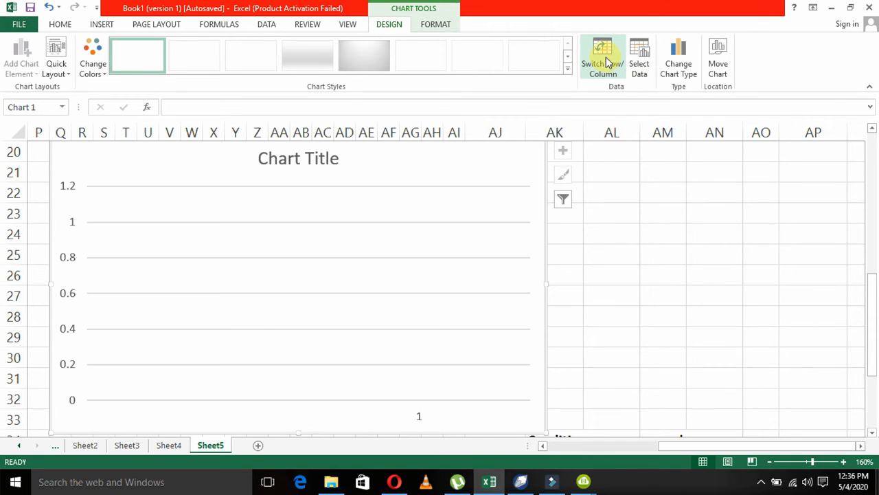
pyautogui.click(645, 65)
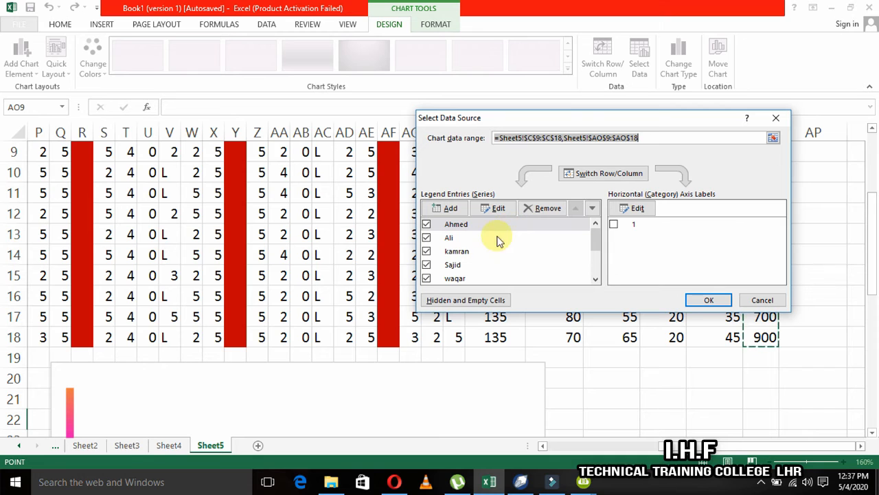
pyautogui.moveTo(596, 239); pyautogui.dragTo(596, 271)
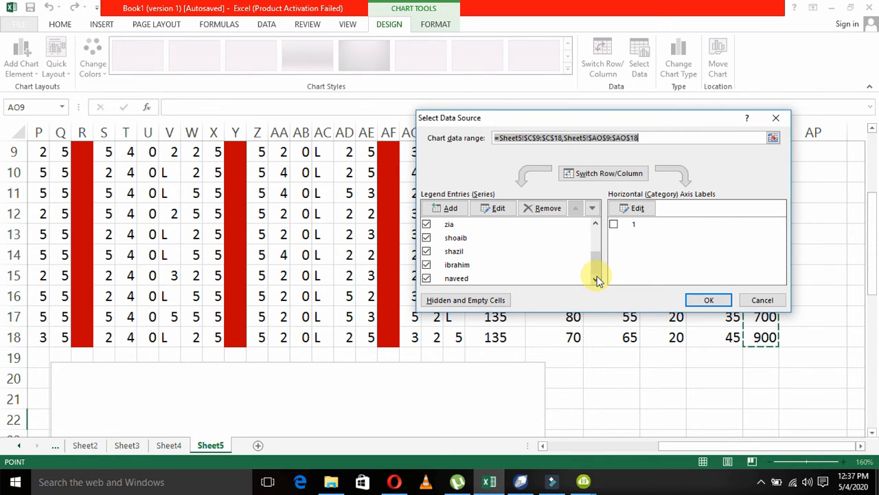
pyautogui.click(614, 224)
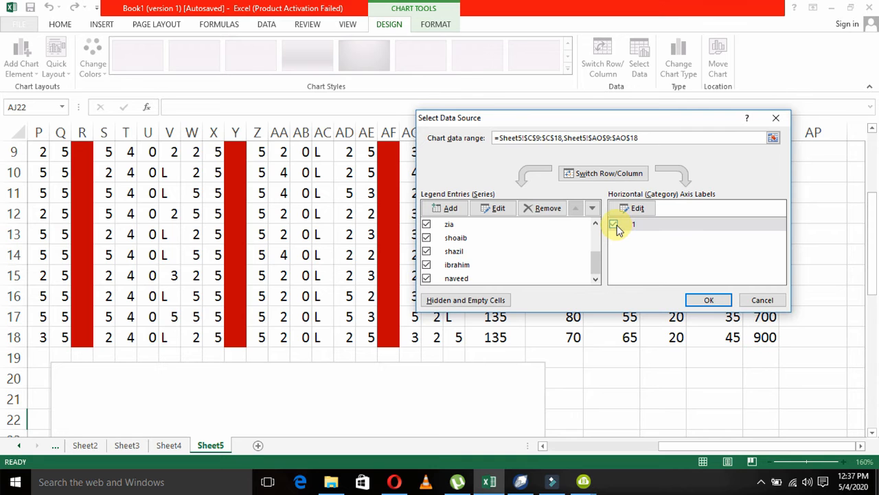
pyautogui.click(708, 300)
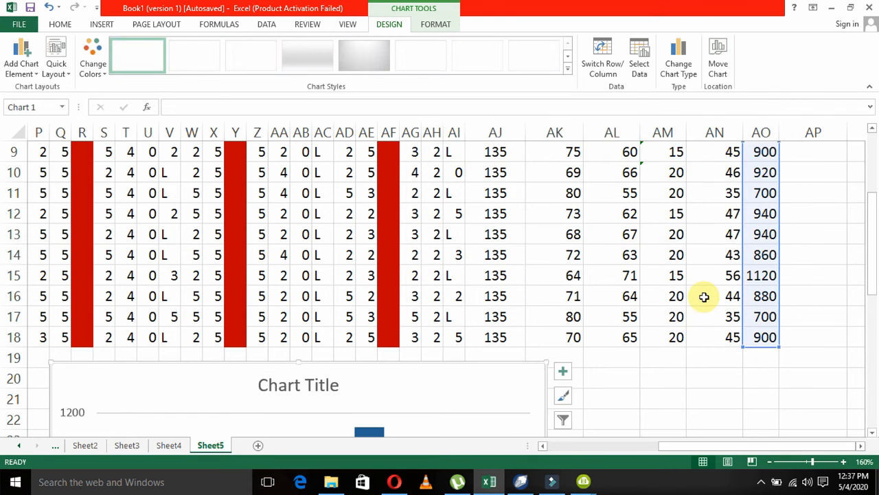
# Remove all student series from the chart's data source.
pyautogui.moveTo(871, 222); pyautogui.dragTo(871, 314)
pyautogui.moveTo(869, 338); pyautogui.dragTo(875, 239)
pyautogui.click(648, 76)
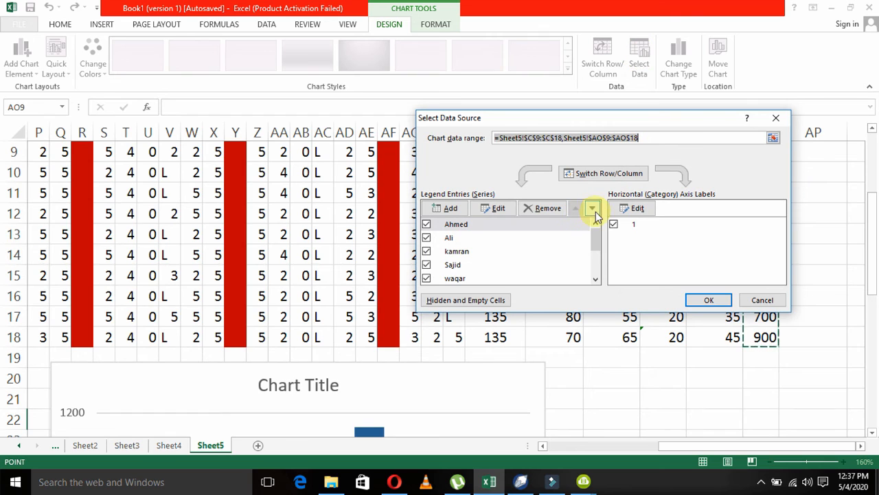
pyautogui.click(533, 210)
pyautogui.click(533, 210)
pyautogui.click(533, 209)
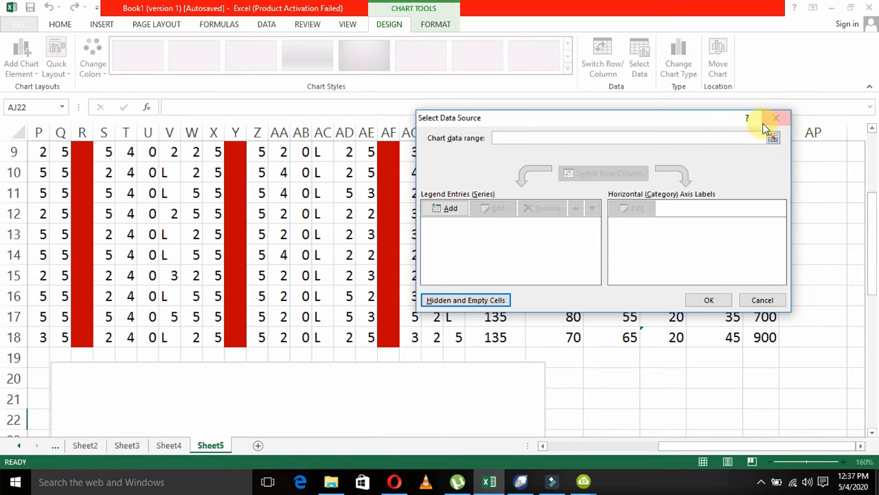
# Define the emptied chart's data source as the name range C9:C18 plus the fine range AO9:AO18.
pyautogui.click(773, 137)
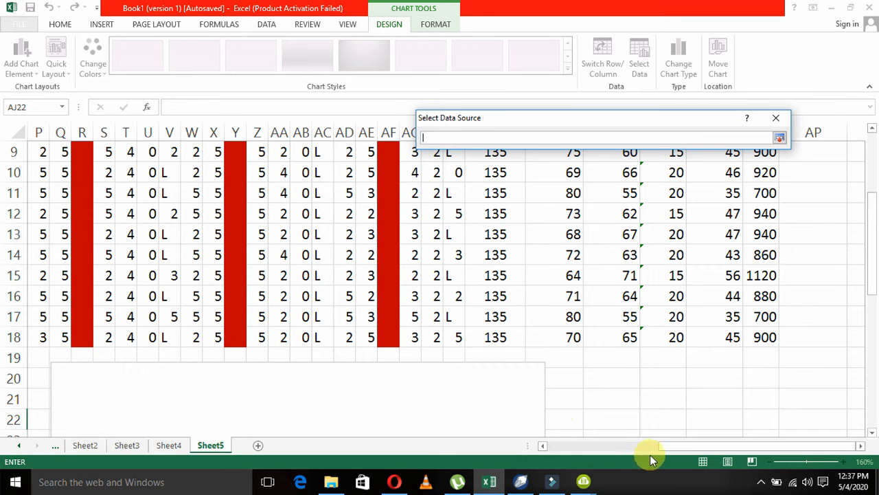
pyautogui.moveTo(662, 446); pyautogui.dragTo(537, 454)
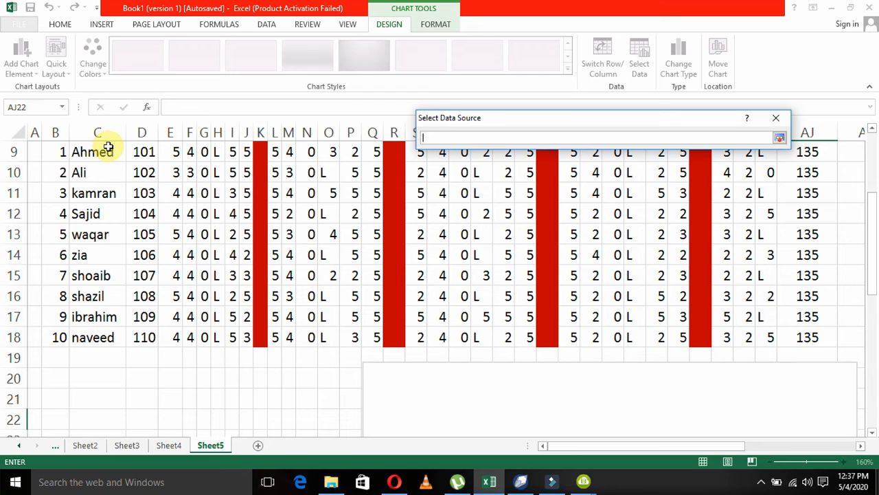
pyautogui.moveTo(103, 154); pyautogui.dragTo(91, 338)
pyautogui.moveTo(578, 442); pyautogui.dragTo(682, 440)
pyautogui.moveTo(820, 152); pyautogui.dragTo(815, 337)
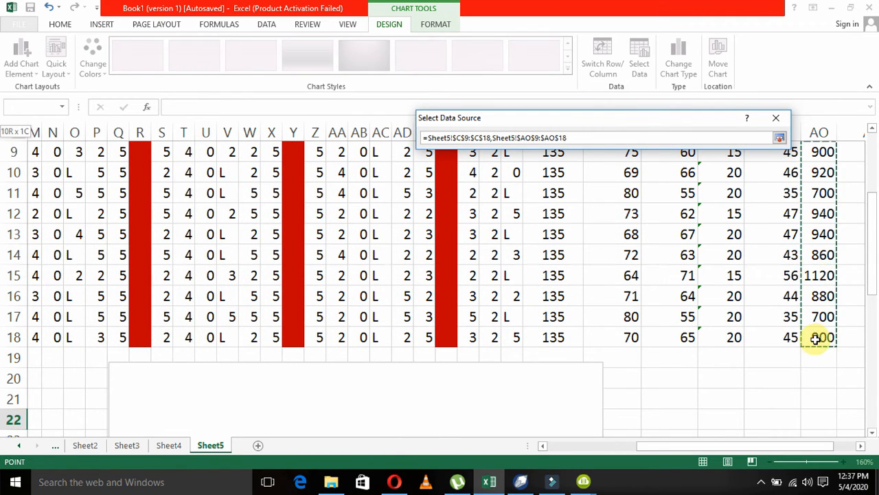
pyautogui.click(779, 139)
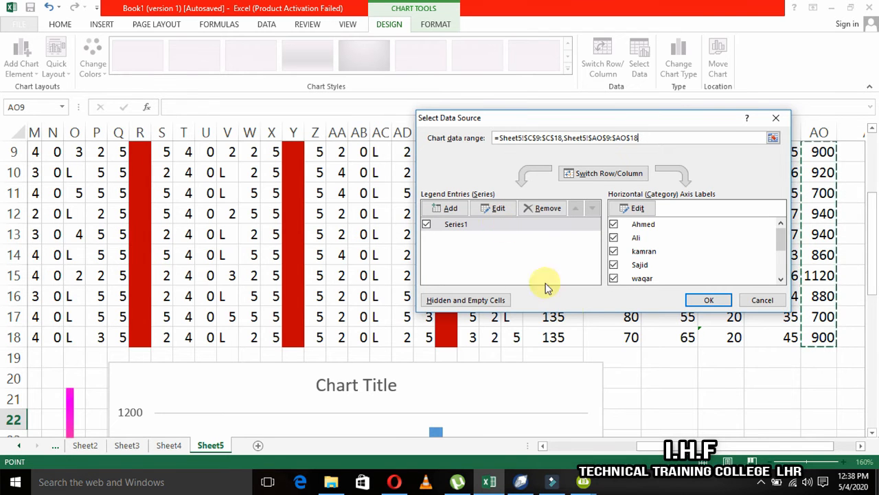
pyautogui.click(708, 301)
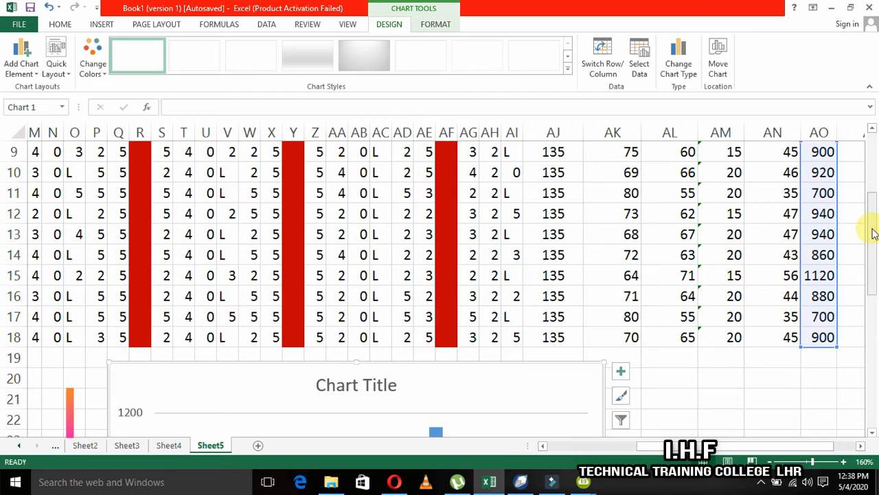
# Add data labels showing the fine values to all columns of the chart.
pyautogui.moveTo(871, 233); pyautogui.dragTo(869, 314)
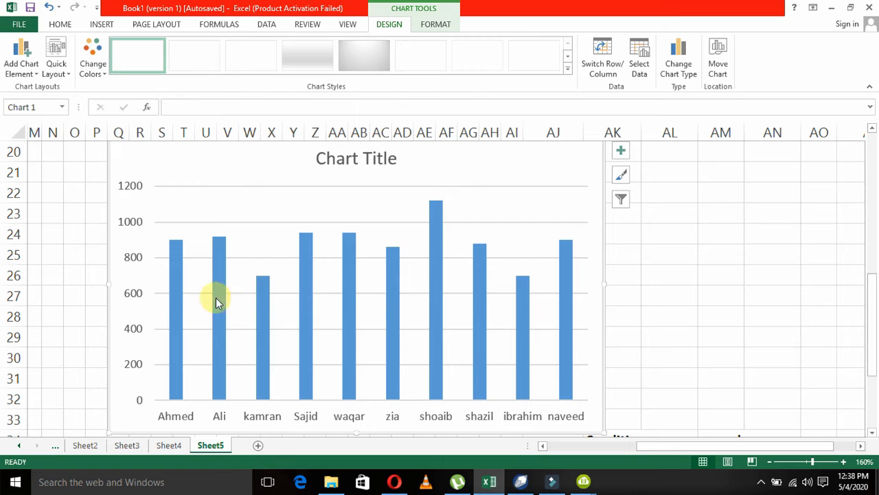
pyautogui.click(176, 294)
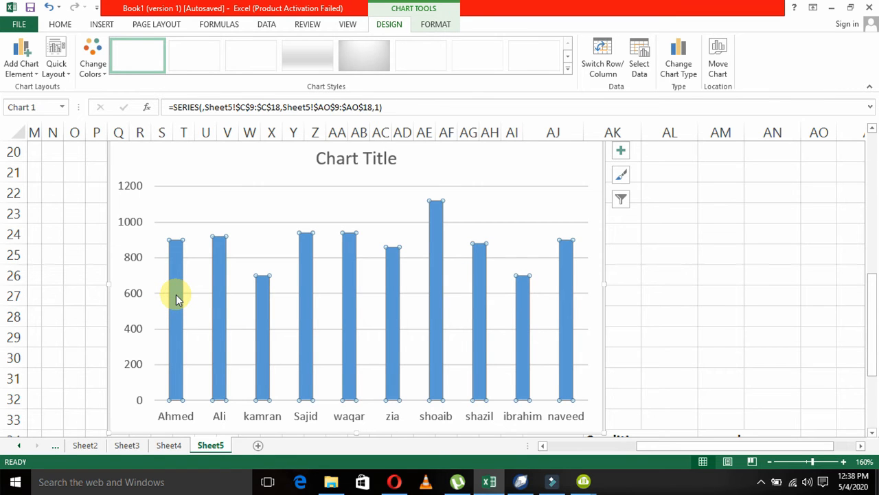
pyautogui.rightClick(176, 295)
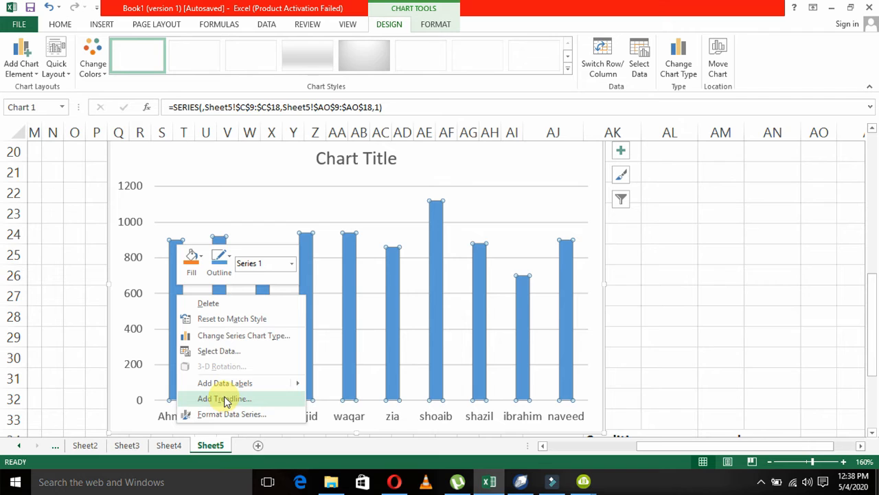
pyautogui.moveTo(233, 390)
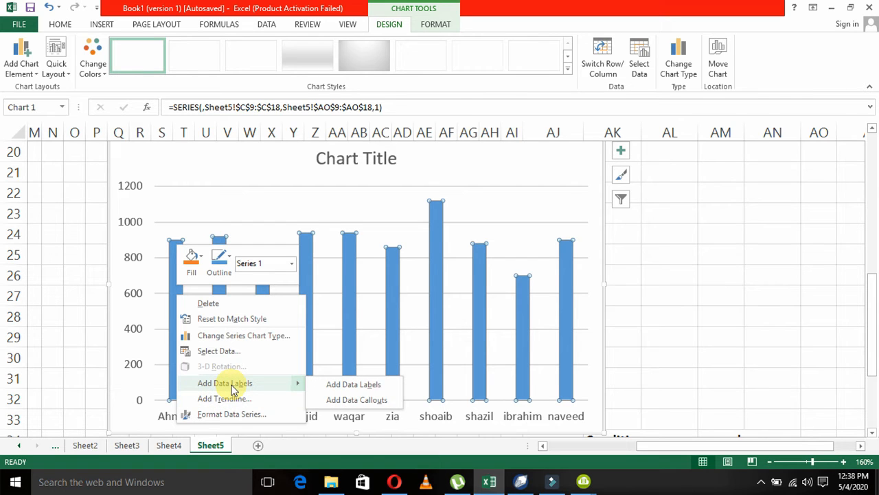
pyautogui.click(343, 389)
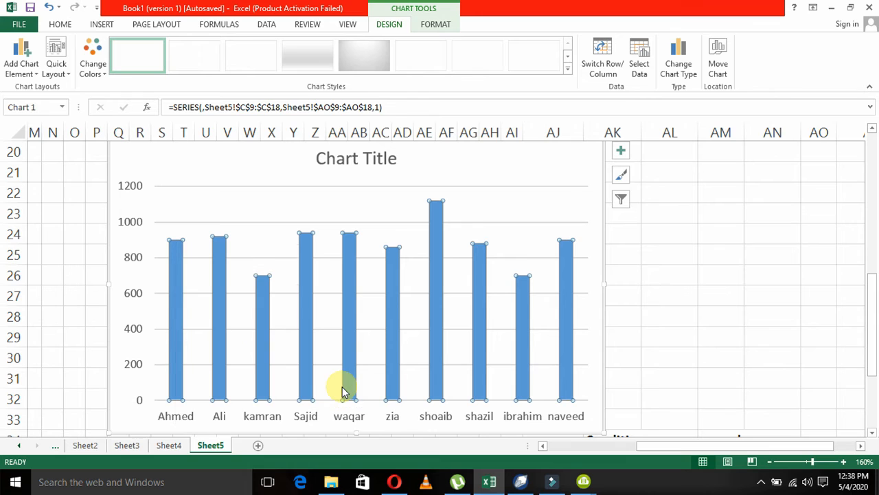
pyautogui.click(279, 285)
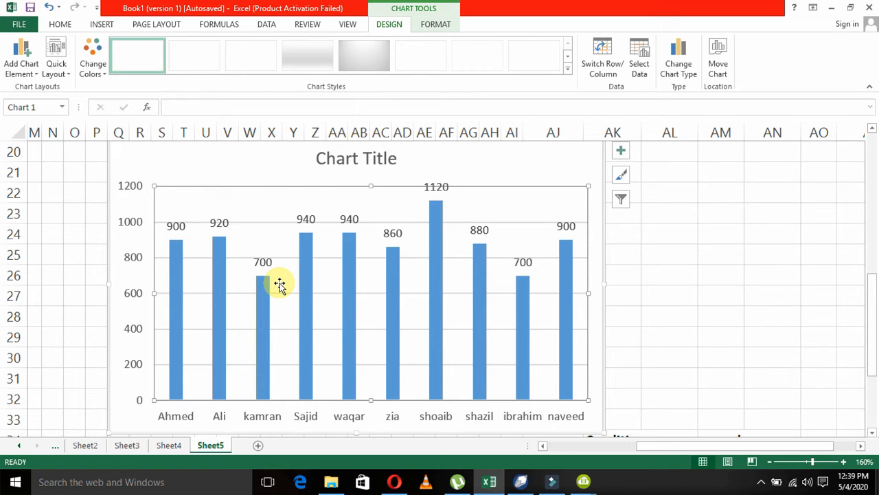
pyautogui.click(762, 484)
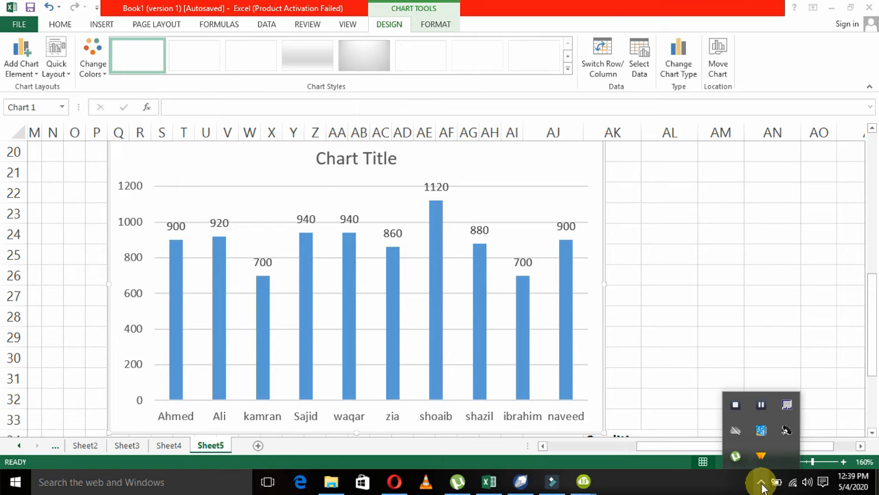
pyautogui.click(762, 406)
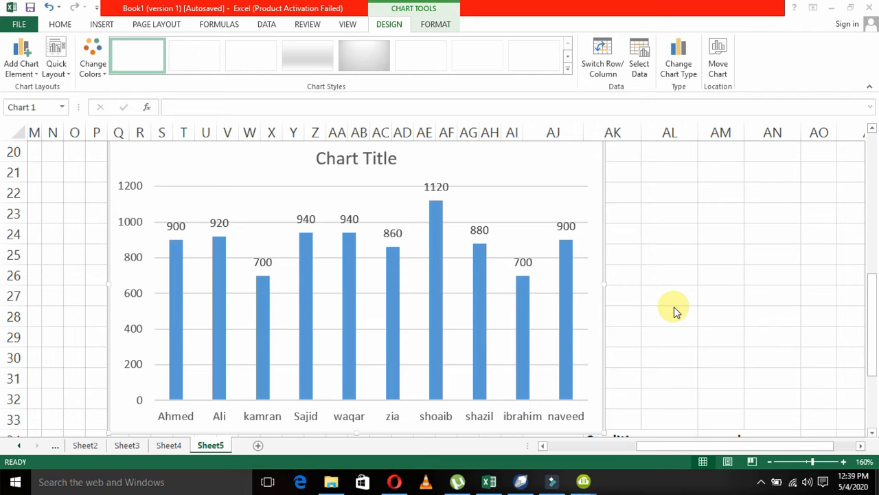
pyautogui.click(179, 227)
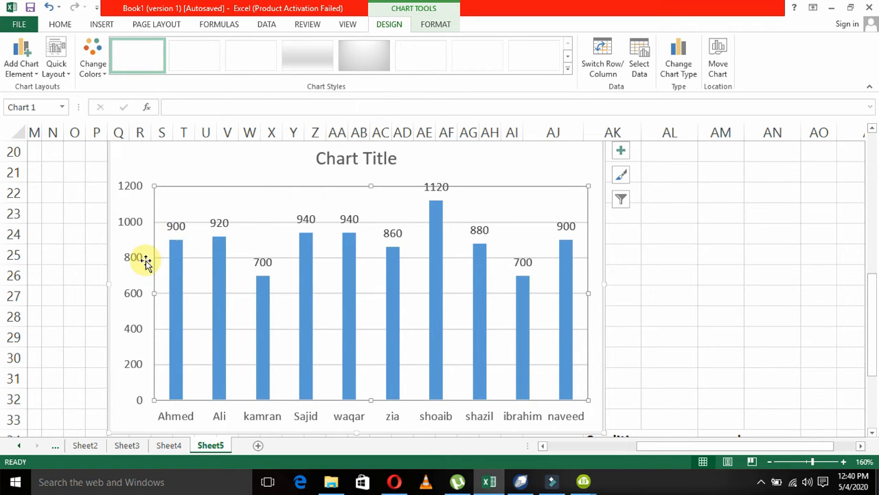
# Give only the first student's column an orange shadow, and replace it with the diagonal bottom-right outer shadow preset.
pyautogui.click(175, 256)
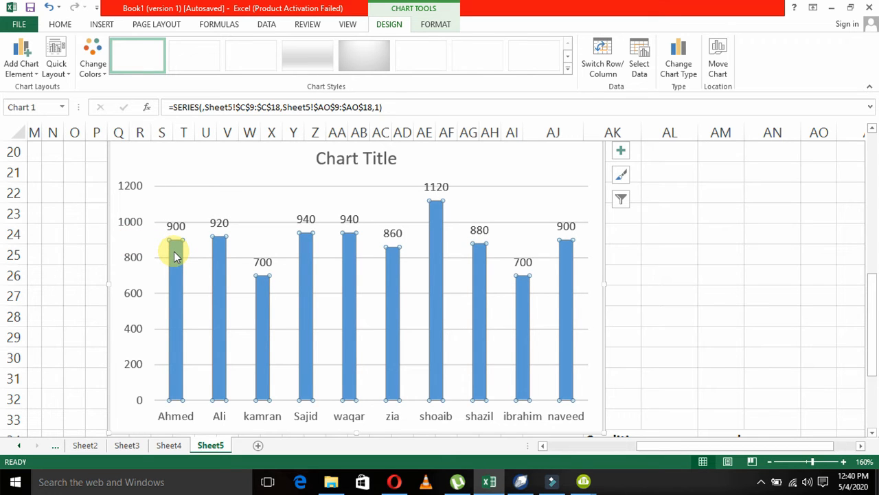
pyautogui.doubleClick(173, 253)
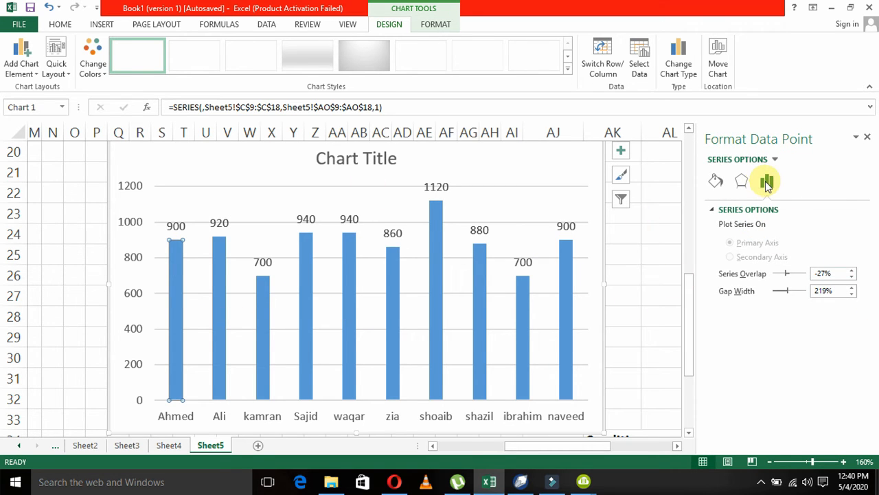
pyautogui.click(743, 182)
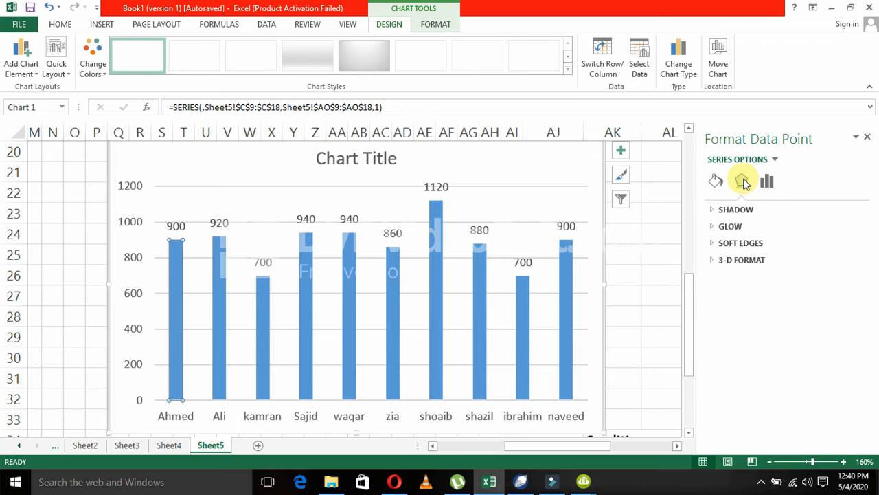
pyautogui.click(733, 210)
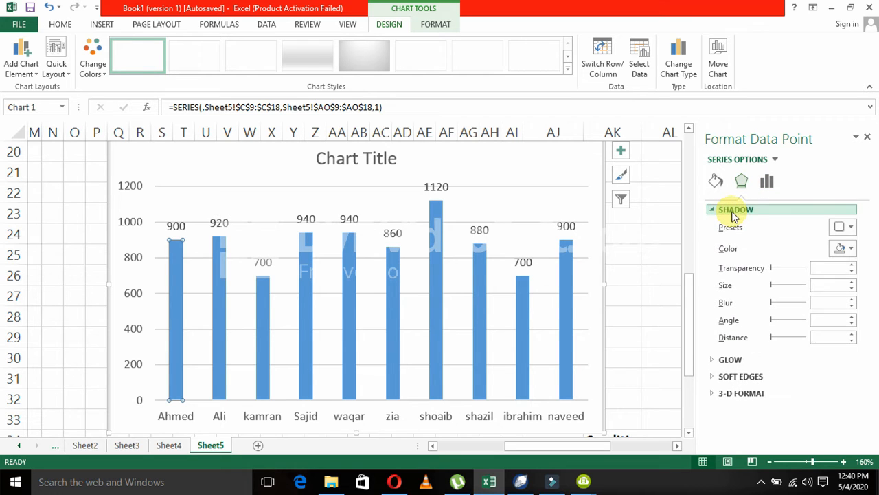
pyautogui.click(848, 257)
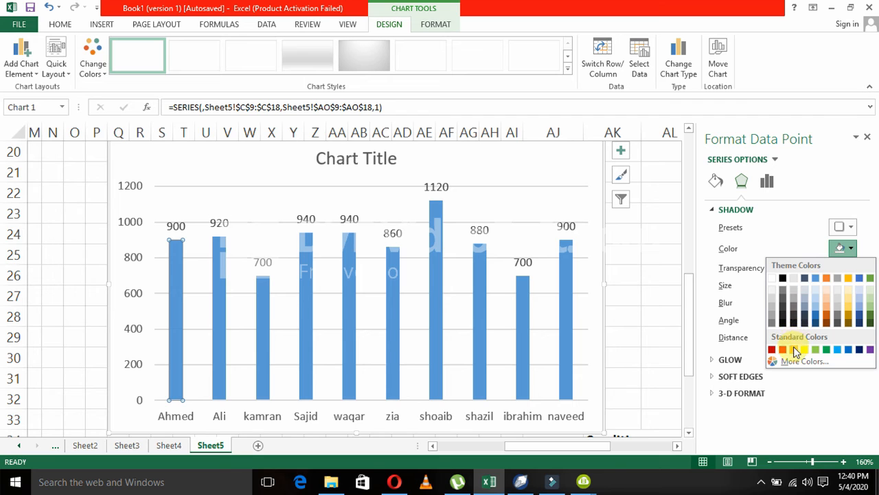
pyautogui.click(794, 352)
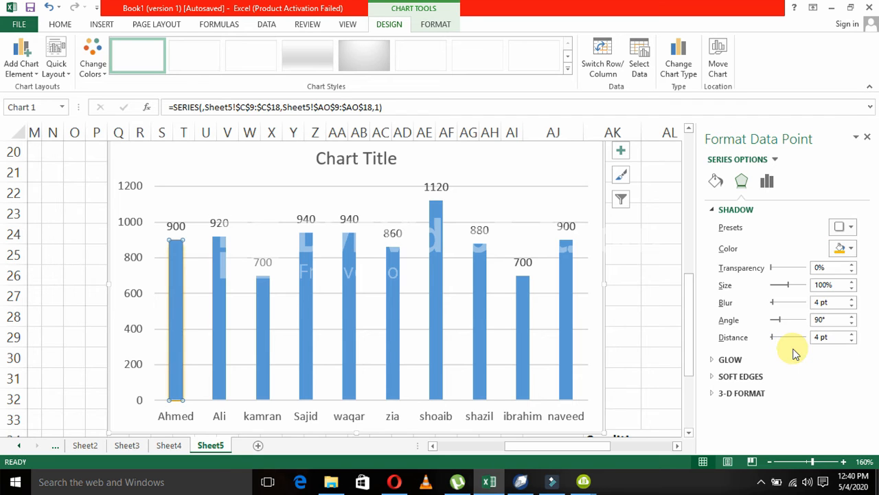
pyautogui.click(856, 228)
pyautogui.click(821, 290)
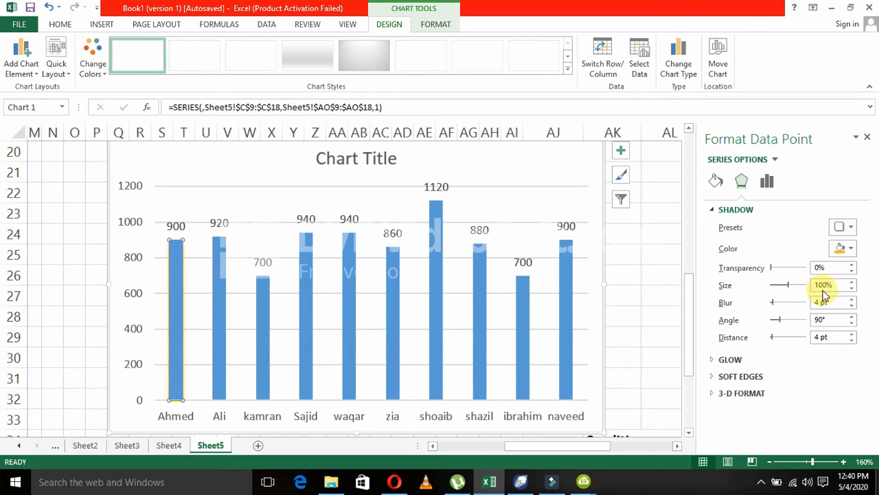
pyautogui.click(854, 228)
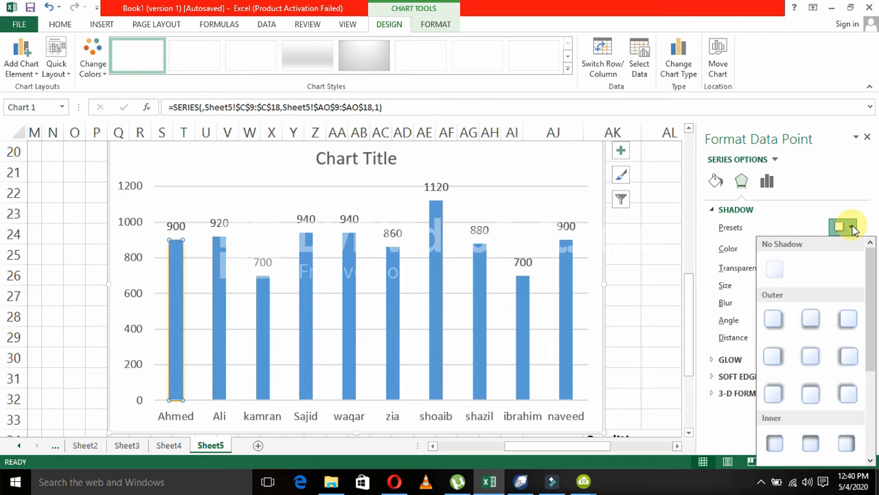
pyautogui.click(770, 321)
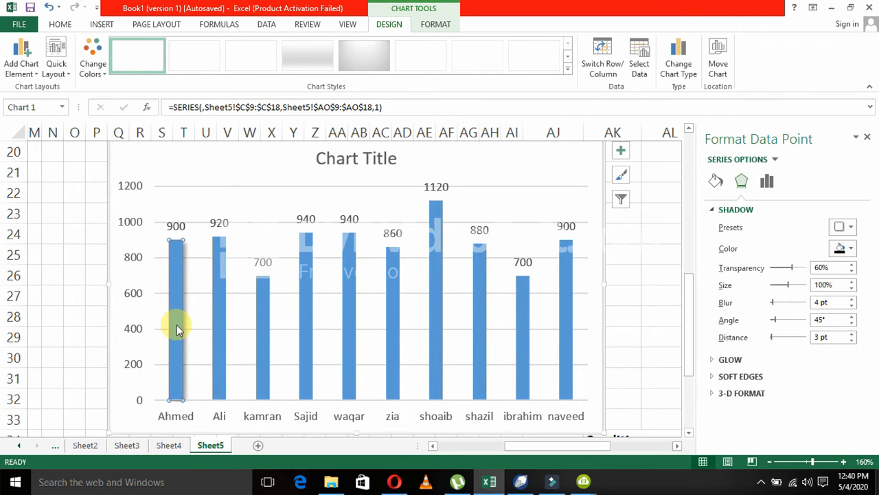
pyautogui.click(77, 309)
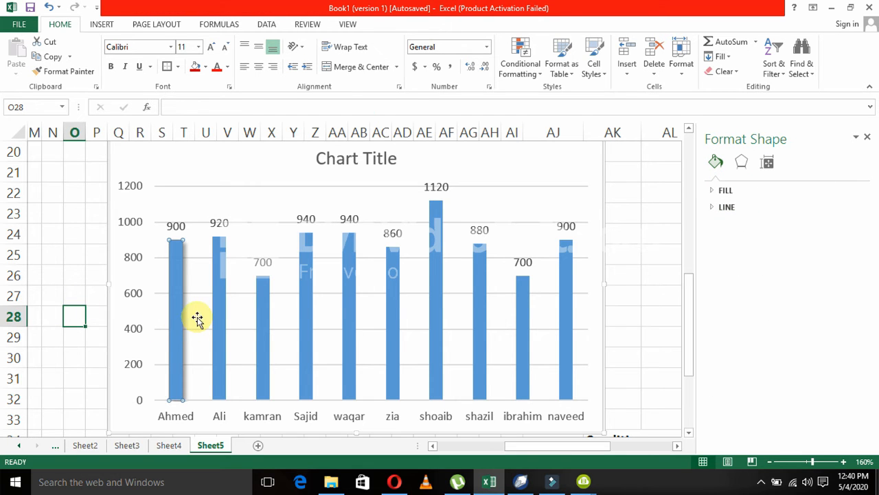
# Fill the whole column series with a gradient, using a gold radial preset.
pyautogui.click(223, 316)
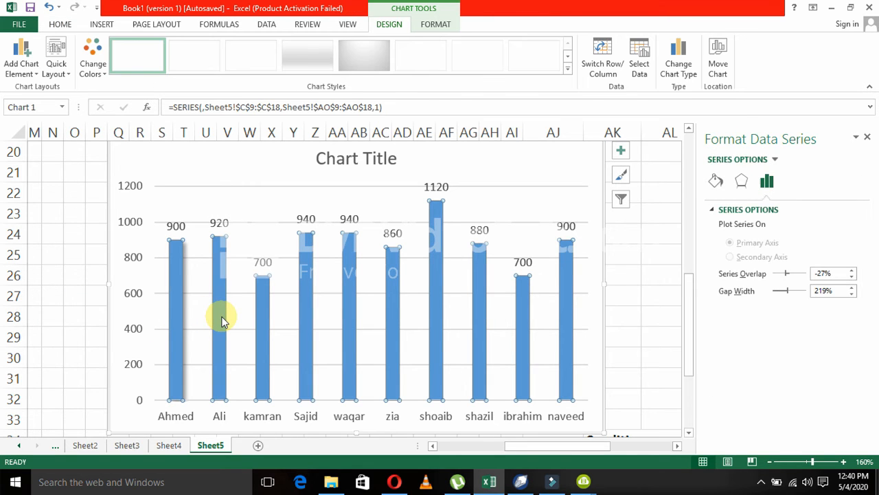
pyautogui.click(717, 181)
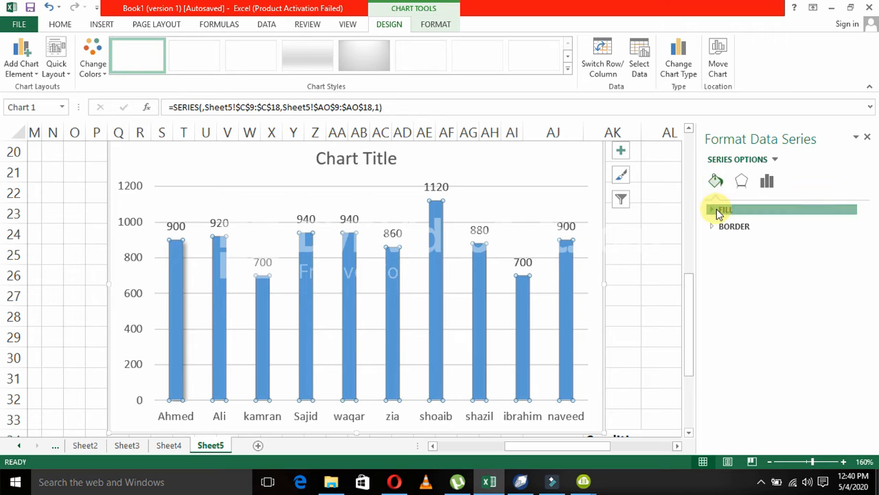
pyautogui.click(719, 210)
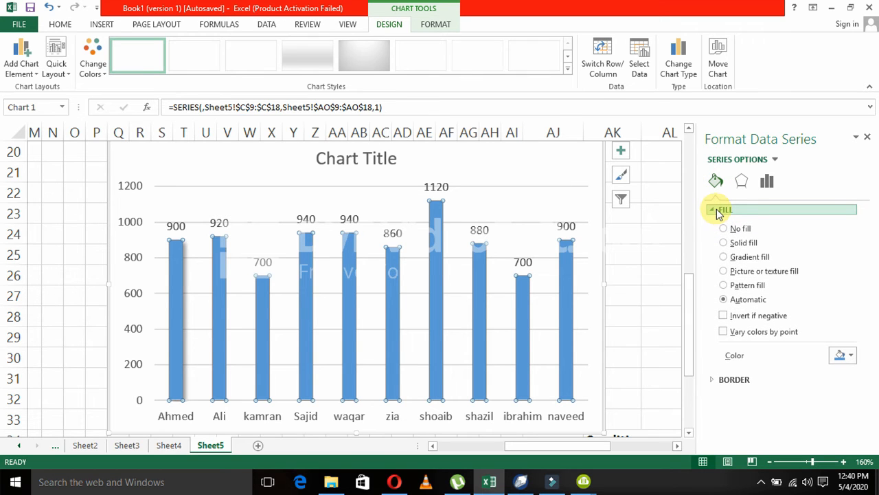
pyautogui.click(728, 242)
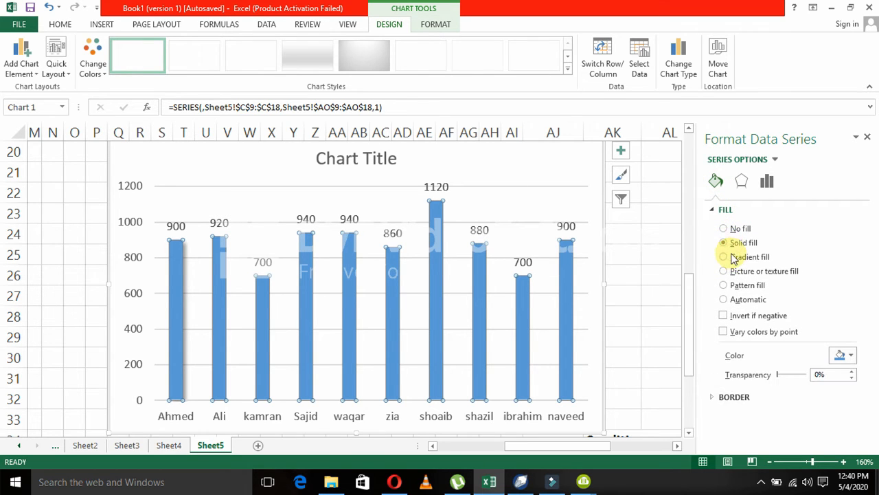
pyautogui.click(728, 257)
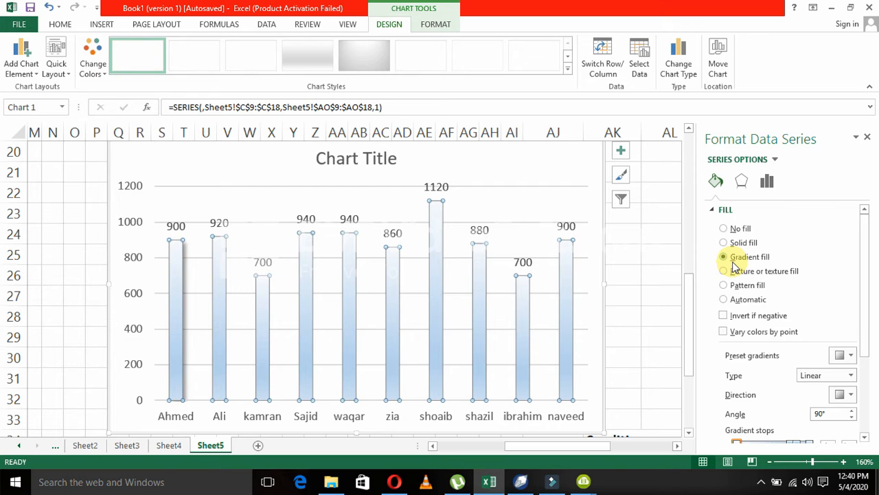
pyautogui.click(852, 355)
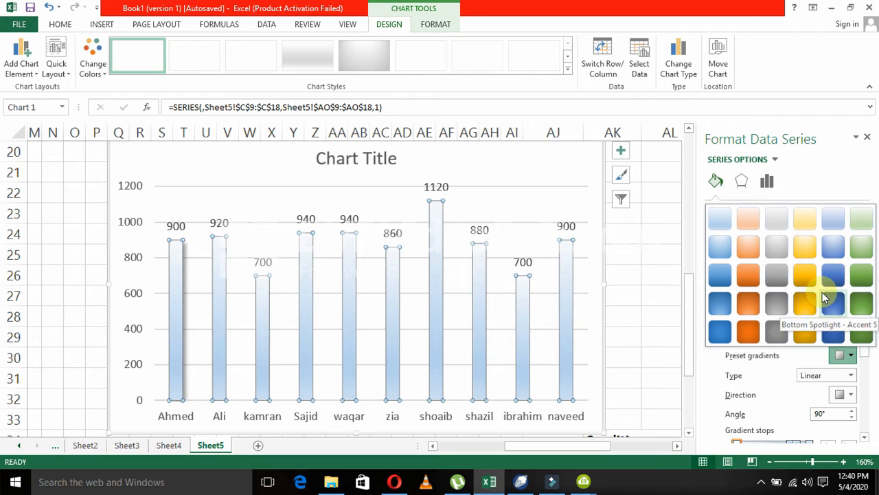
pyautogui.click(810, 260)
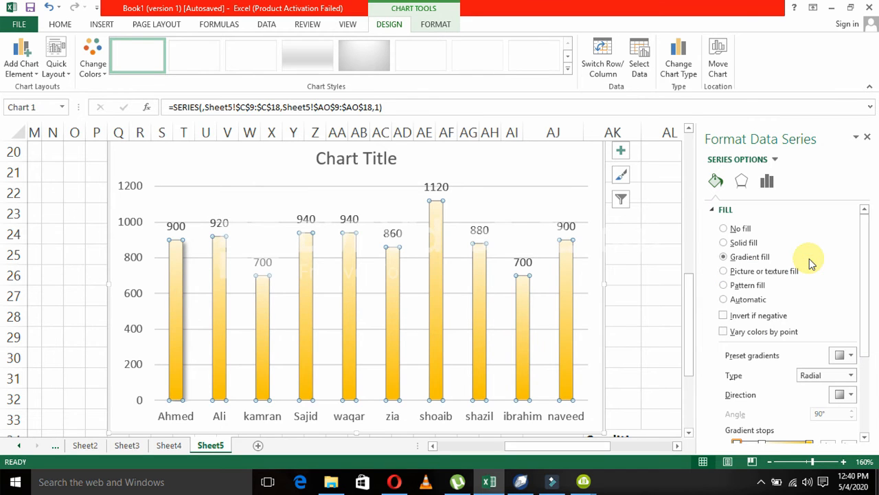
# Set the gradient type of the columns' fill to Linear and deselect the chart.
pyautogui.click(851, 376)
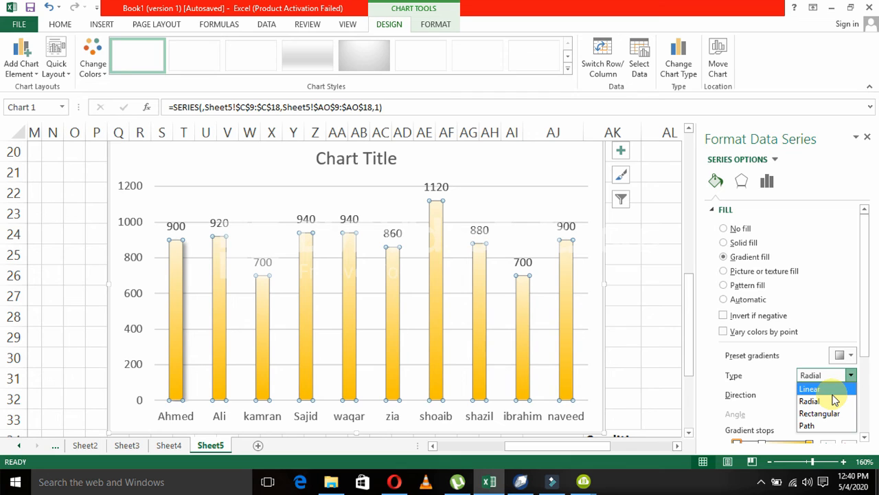
pyautogui.click(821, 389)
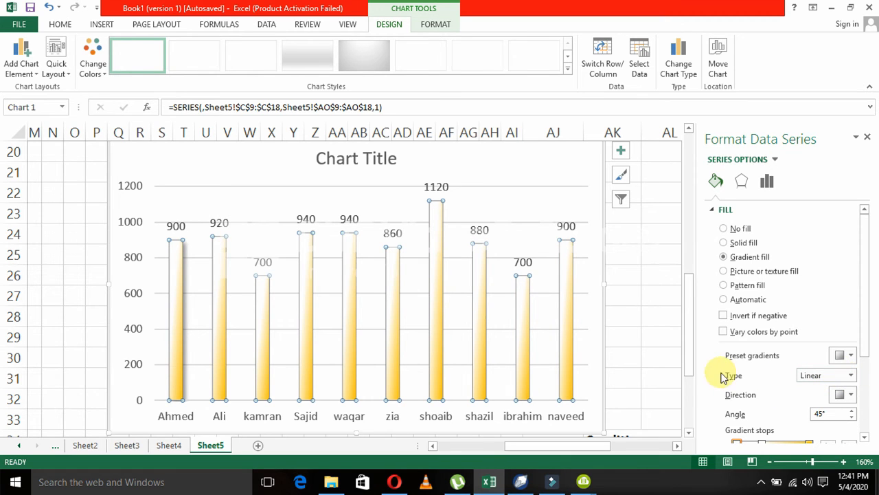
pyautogui.click(642, 332)
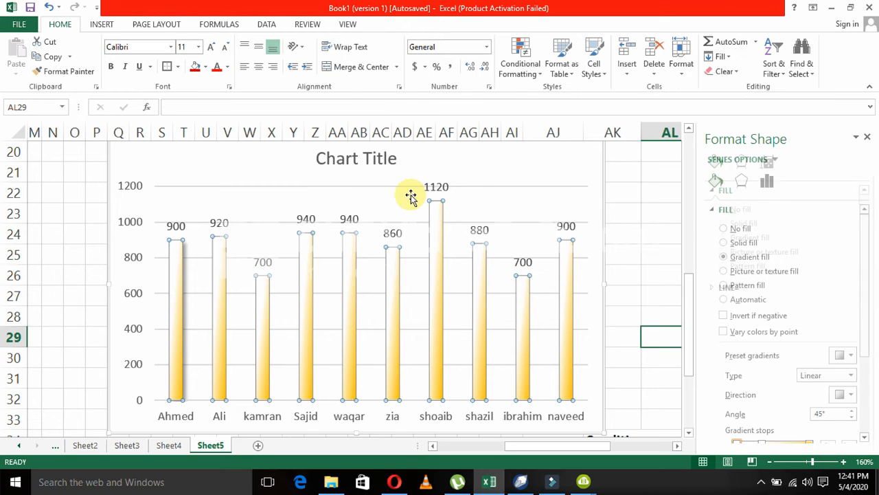
# Replace the placeholder chart title with the text "TEVTA (".
pyautogui.click(389, 159)
pyautogui.doubleClick(388, 159)
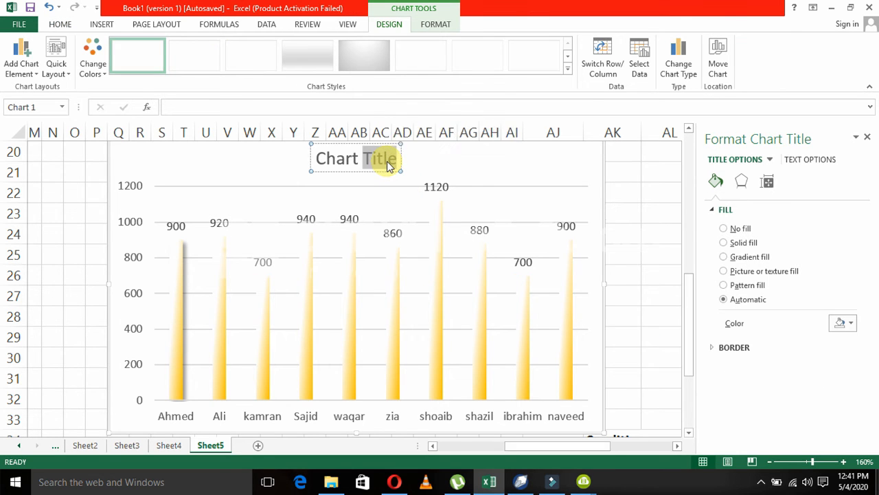
pyautogui.press('BackSpace')
pyautogui.press('BackSpace')
pyautogui.press('BackSpace')
pyautogui.press('BackSpace')
pyautogui.press('BackSpace')
pyautogui.press('BackSpace')
pyautogui.press('BackSpace')
pyautogui.write('TEVTA (')
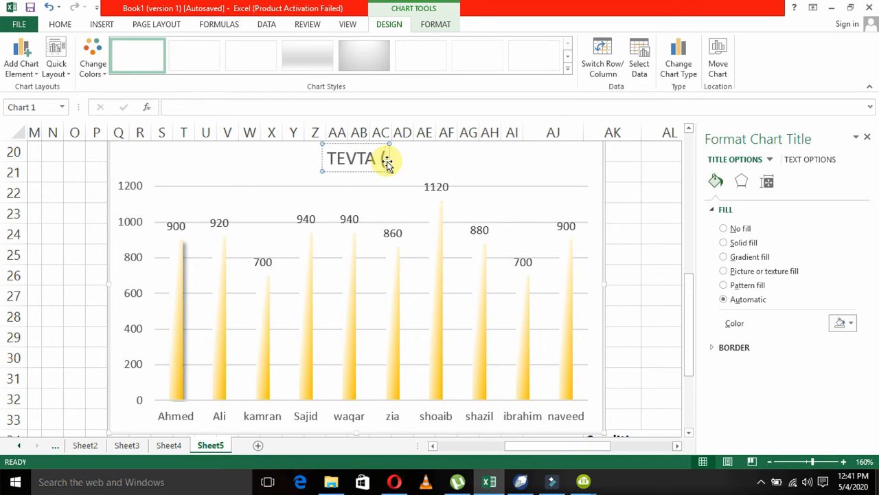
# Set the chart title to "1ST SEMESTER".
pyautogui.click(387, 163)
pyautogui.write('1ST SEMESTER')
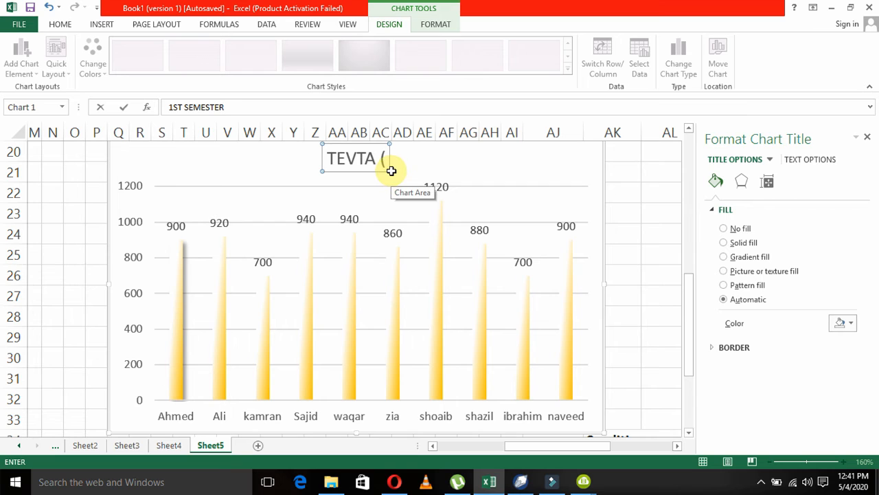
pyautogui.click(430, 165)
pyautogui.click(397, 159)
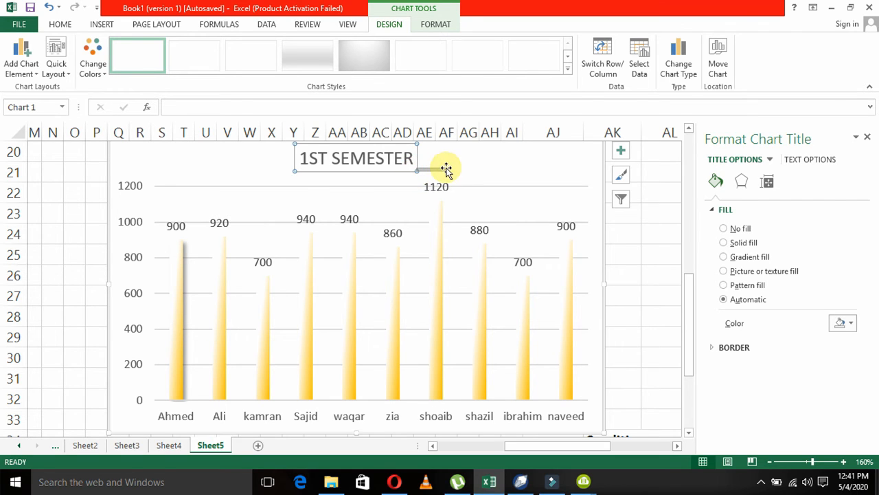
pyautogui.click(405, 158)
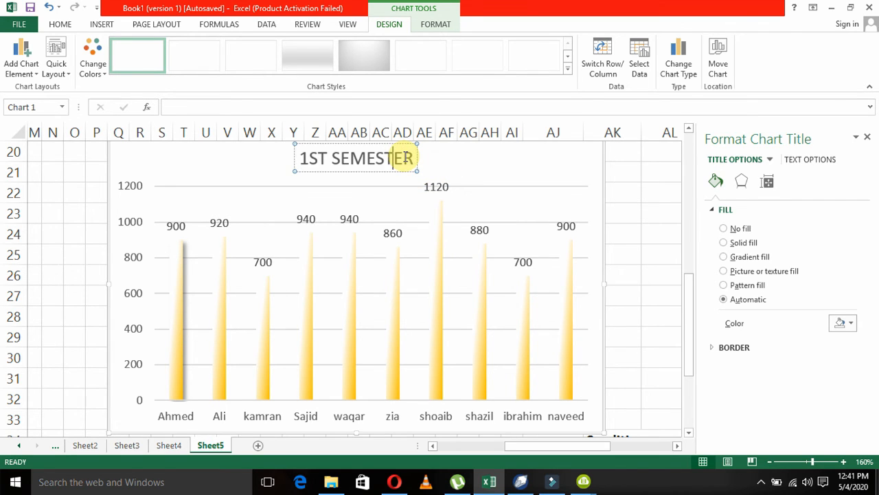
pyautogui.click(294, 157)
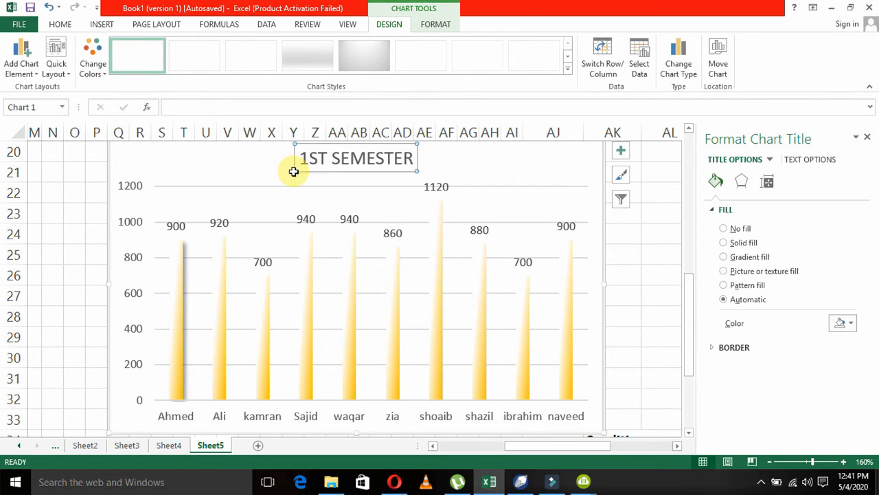
# Set the font size of the whole chart title text to 10.
pyautogui.click(329, 163)
pyautogui.tripleClick(329, 163)
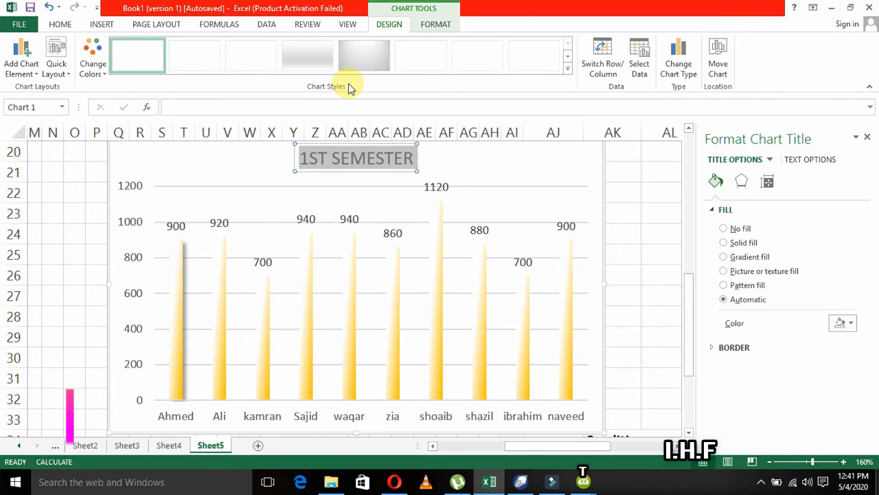
pyautogui.click(60, 24)
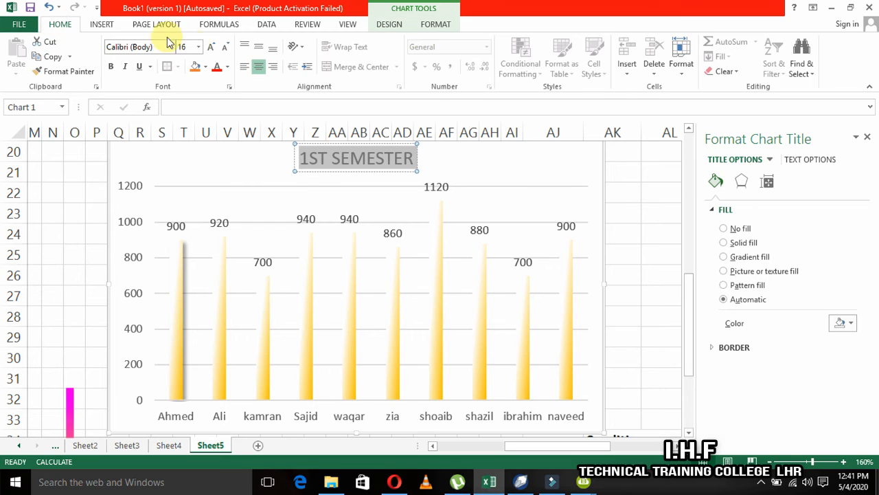
pyautogui.click(197, 46)
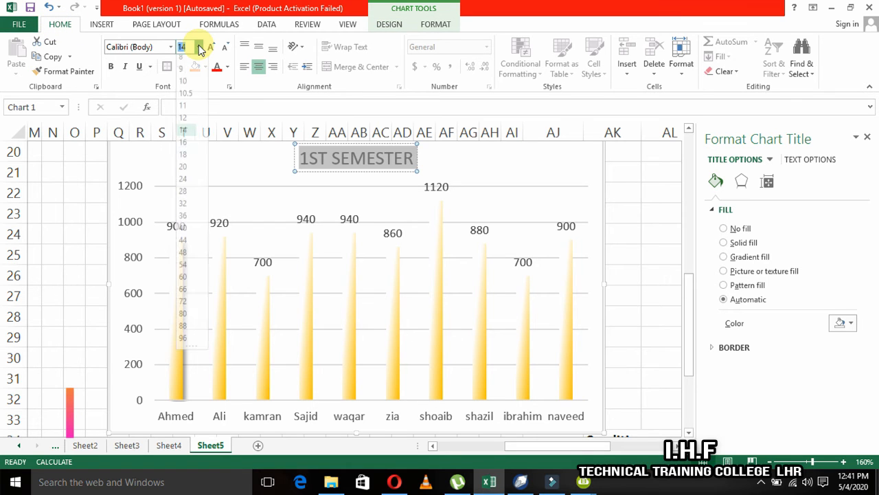
pyautogui.click(187, 88)
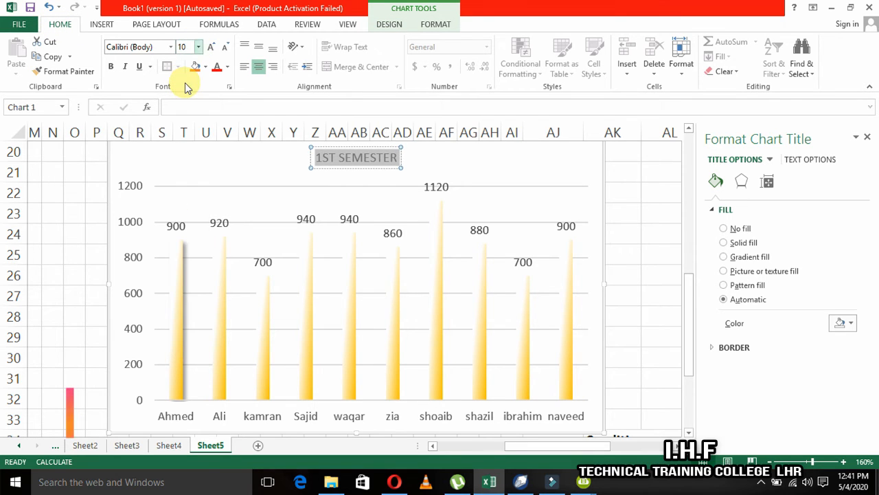
# Extend the chart title to read "TEVTA 1ST SEMESTER (COMPUTER OPERATOR)" and finish editing it.
pyautogui.doubleClick(350, 159)
pyautogui.press('Left')
pyautogui.press('Home')
pyautogui.write('TEVTA')
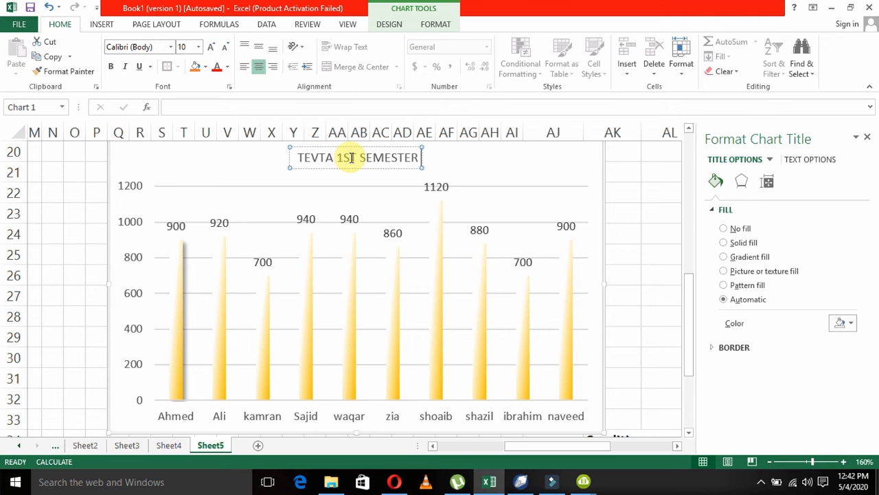
pyautogui.press('End')
pyautogui.write('(CO')
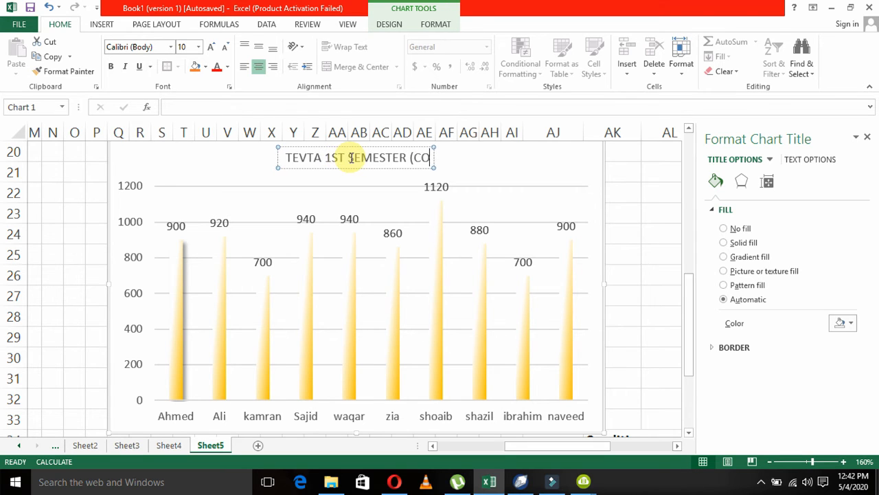
pyautogui.write('MPUTER OPE')
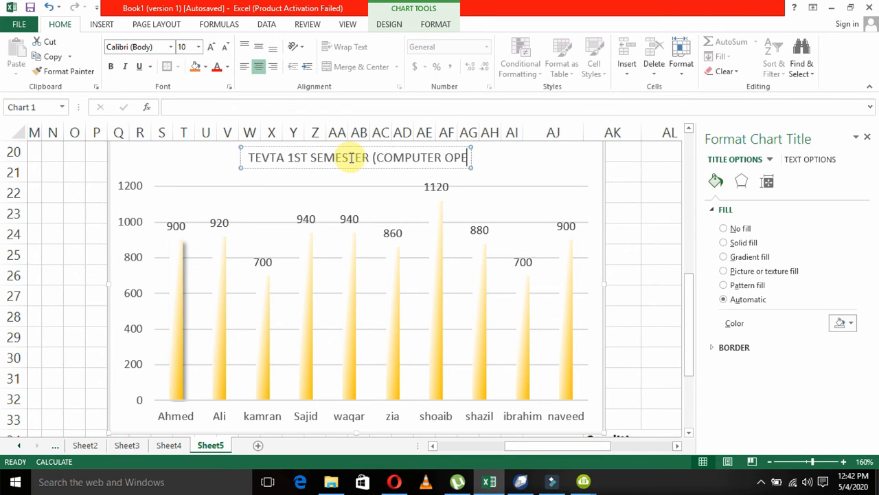
pyautogui.write('RATOR)')
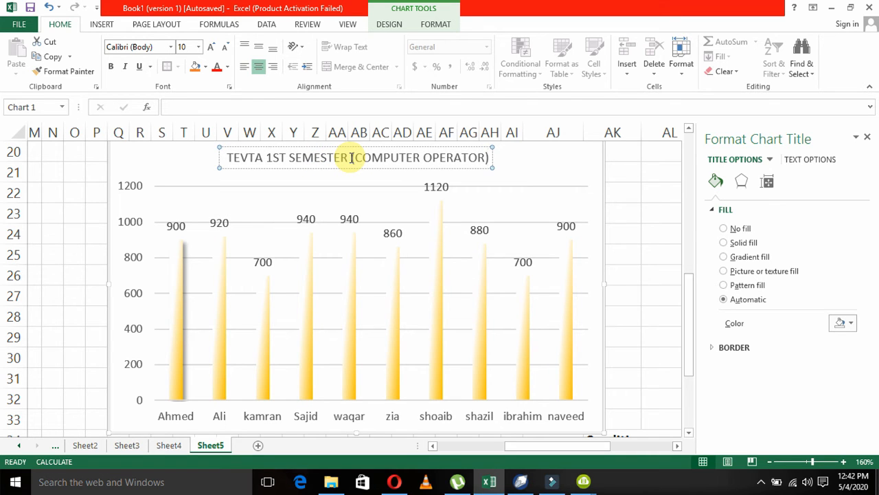
pyautogui.click(543, 151)
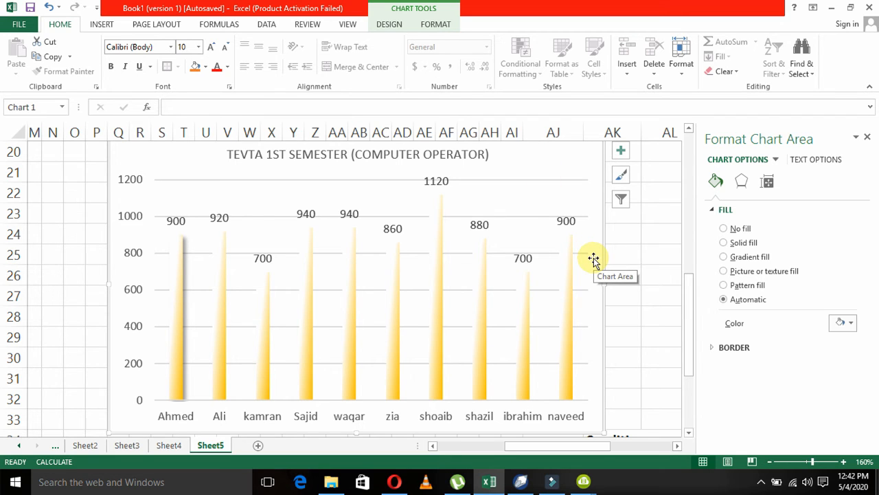
# Close the chart formatting settings, delete the column chart from the sheet and return to the attendance table.
pyautogui.moveTo(692, 335); pyautogui.dragTo(691, 305)
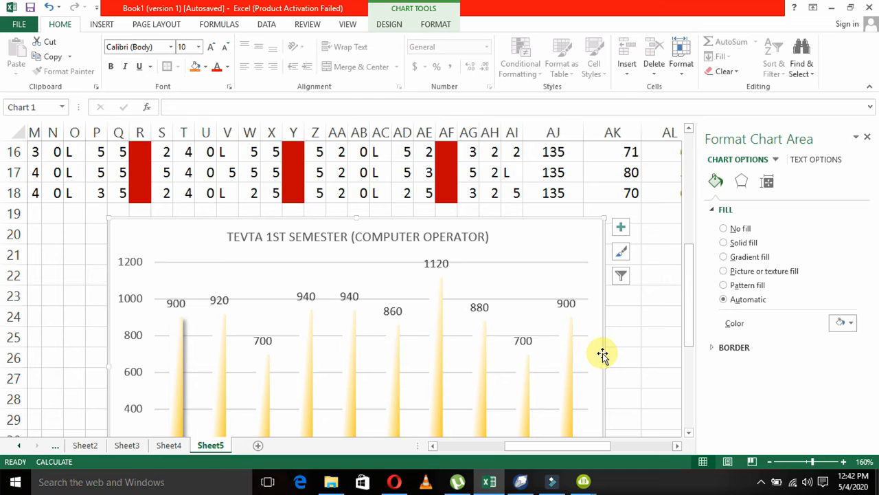
pyautogui.click(867, 137)
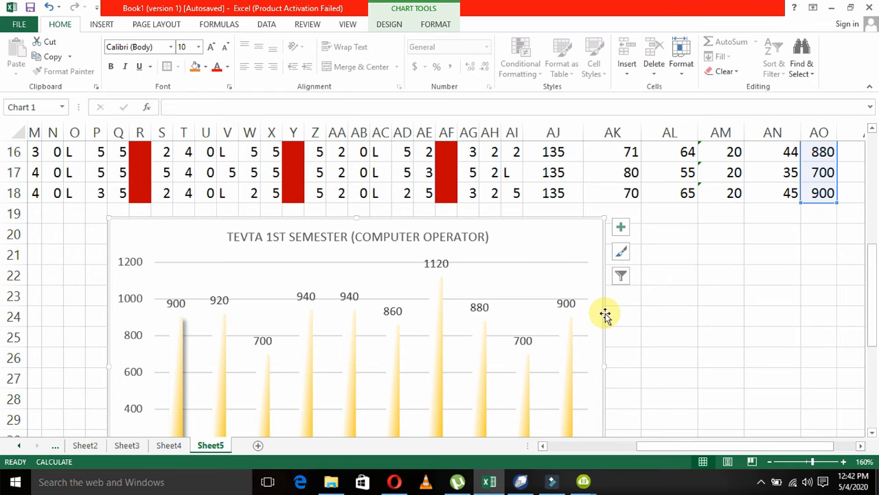
pyautogui.press('Delete')
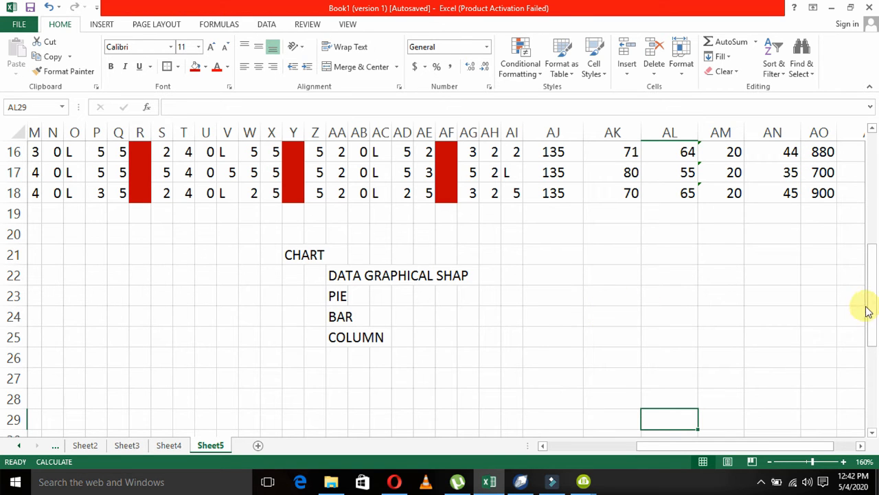
pyautogui.moveTo(873, 313); pyautogui.dragTo(876, 237)
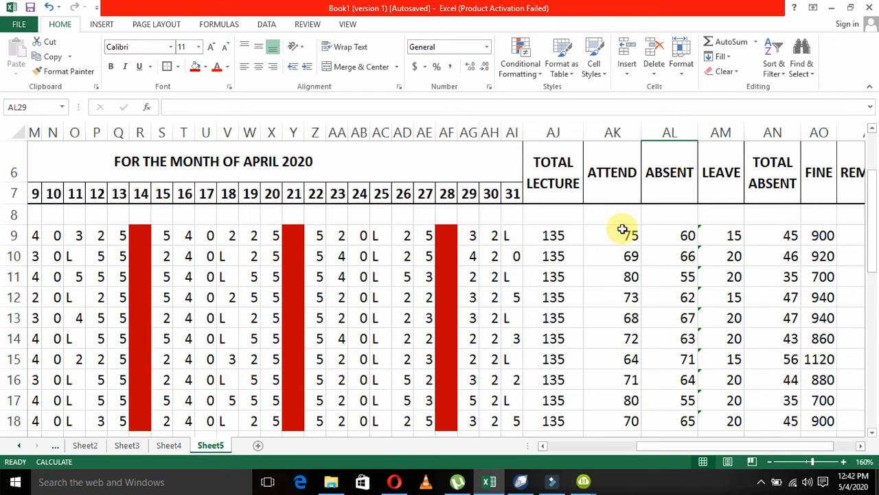
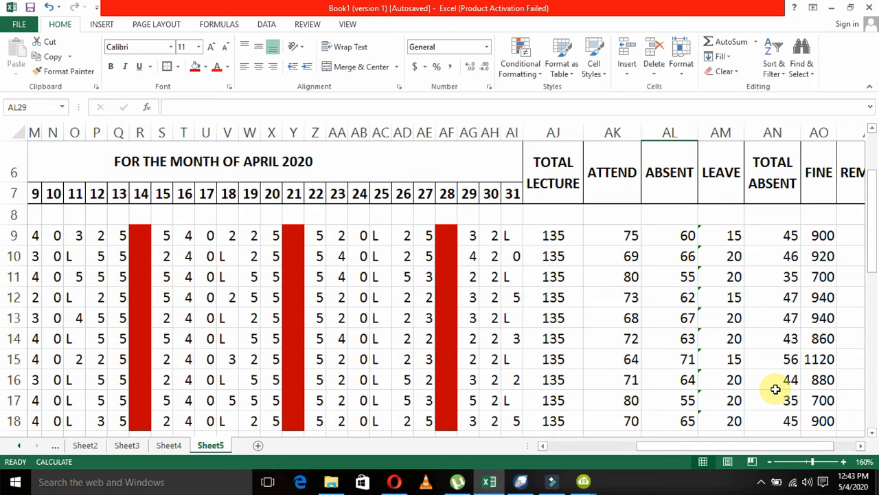
# Insert a 2-D clustered column chart from the attendance data and move it down, just below the table's last student row.
pyautogui.click(589, 352)
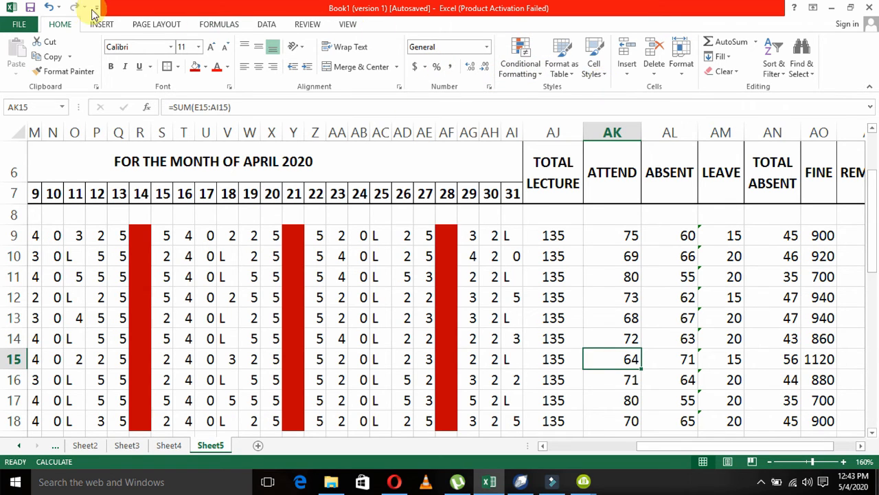
pyautogui.click(100, 24)
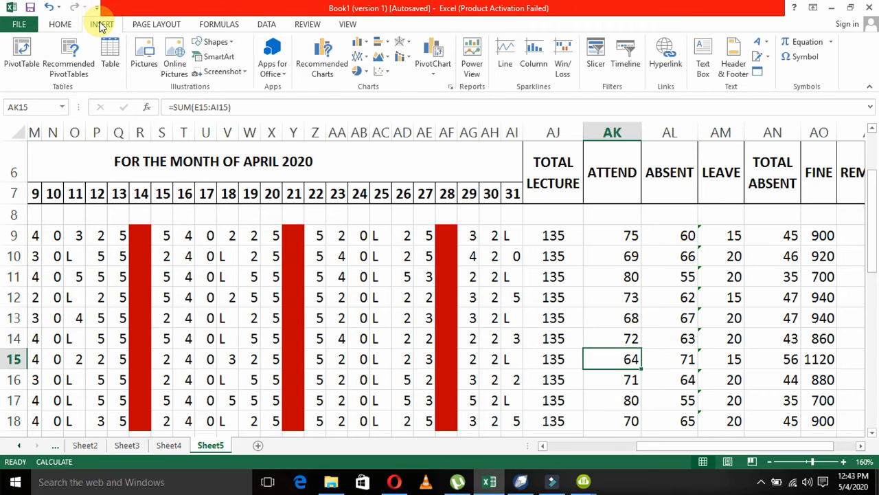
pyautogui.click(358, 42)
pyautogui.click(369, 84)
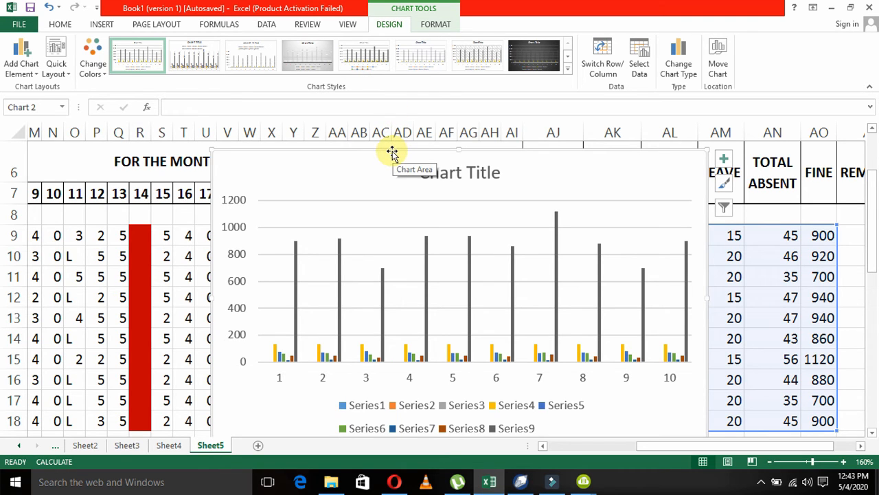
pyautogui.moveTo(392, 153); pyautogui.dragTo(307, 321)
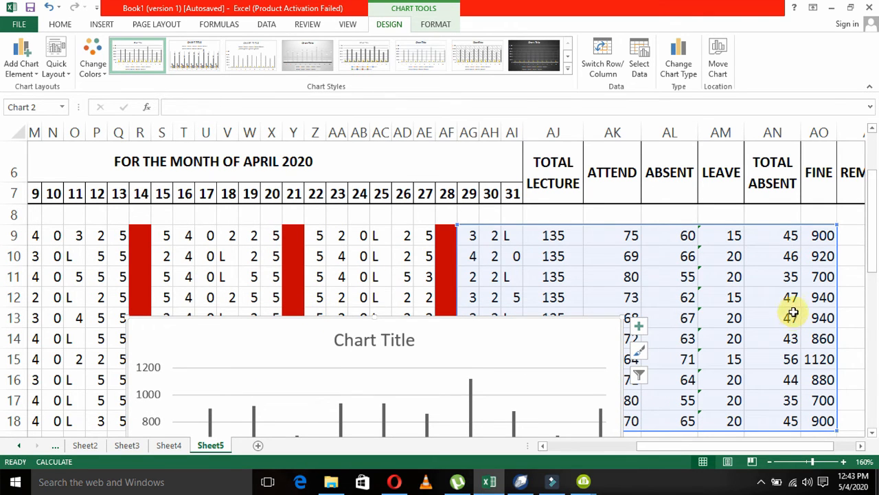
pyautogui.moveTo(876, 252); pyautogui.dragTo(621, 423)
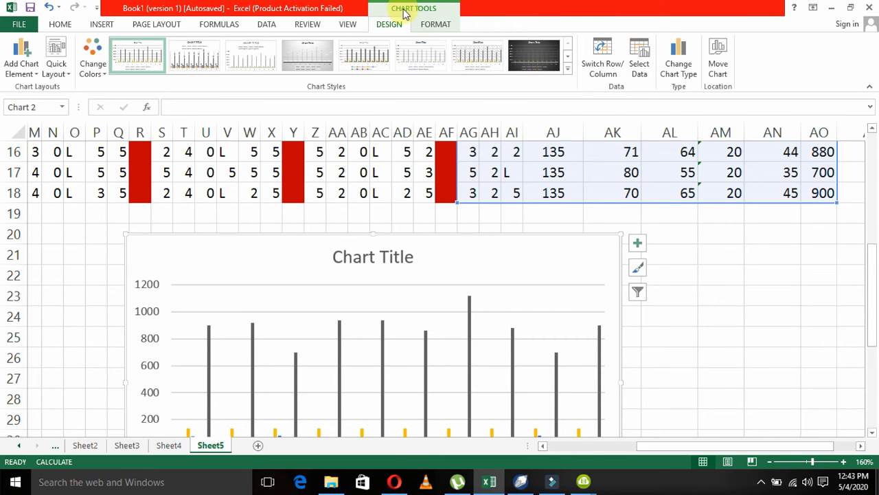
# Clear the column chart's data range and remove every series from its data source.
pyautogui.click(512, 282)
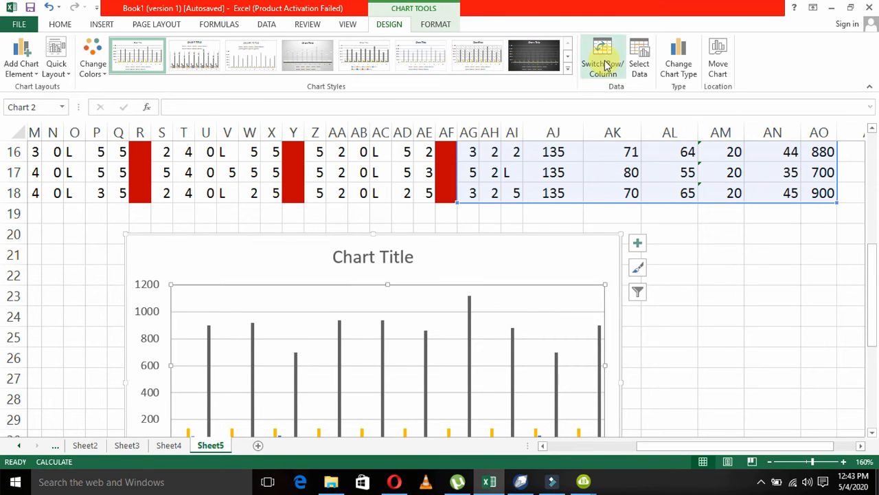
pyautogui.click(650, 62)
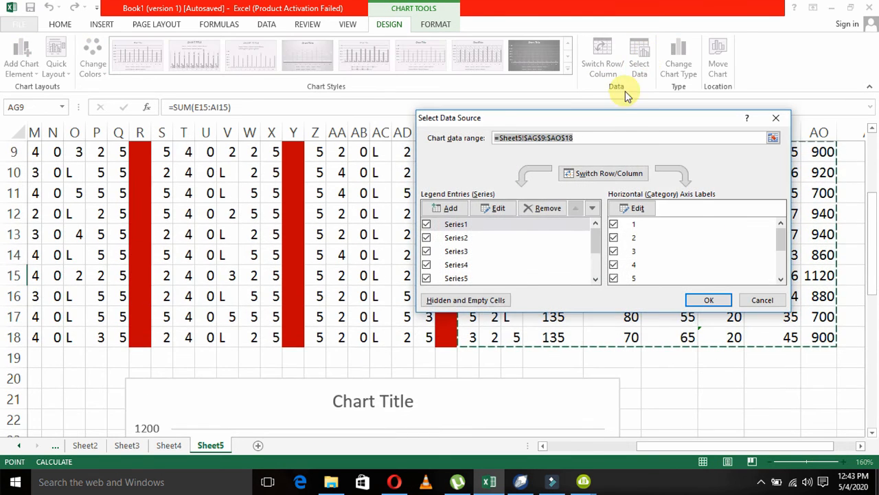
pyautogui.click(549, 207)
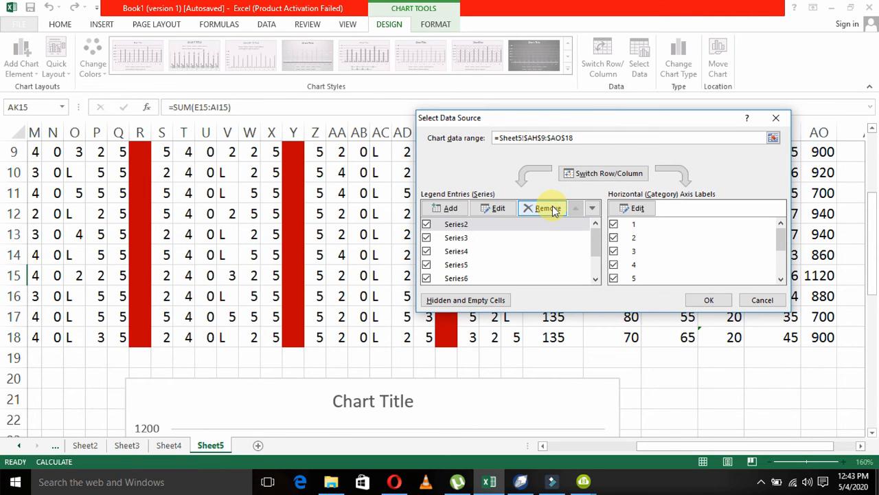
pyautogui.click(552, 207)
pyautogui.click(552, 207)
pyautogui.click(552, 208)
pyautogui.click(592, 137)
pyautogui.press('BackSpace')
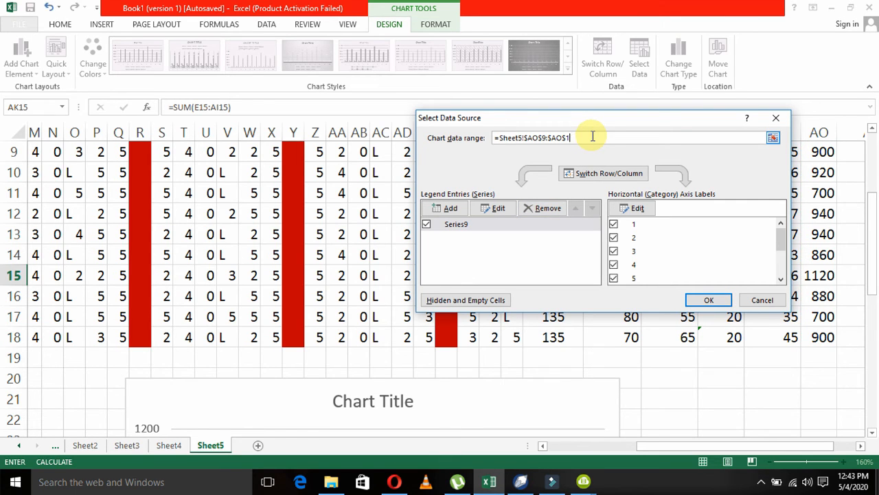
pyautogui.press('BackSpace')
pyautogui.press('BackSpace')
pyautogui.press('BackSpace')
pyautogui.press('BackSpace')
pyautogui.press('BackSpace')
pyautogui.press('BackSpace')
pyautogui.press('BackSpace')
pyautogui.press('BackSpace')
pyautogui.press('BackSpace')
pyautogui.press('BackSpace')
pyautogui.press('BackSpace')
pyautogui.press('BackSpace')
pyautogui.press('BackSpace')
pyautogui.press('BackSpace')
pyautogui.press('BackSpace')
pyautogui.press('BackSpace')
pyautogui.press('BackSpace')
pyautogui.press('BackSpace')
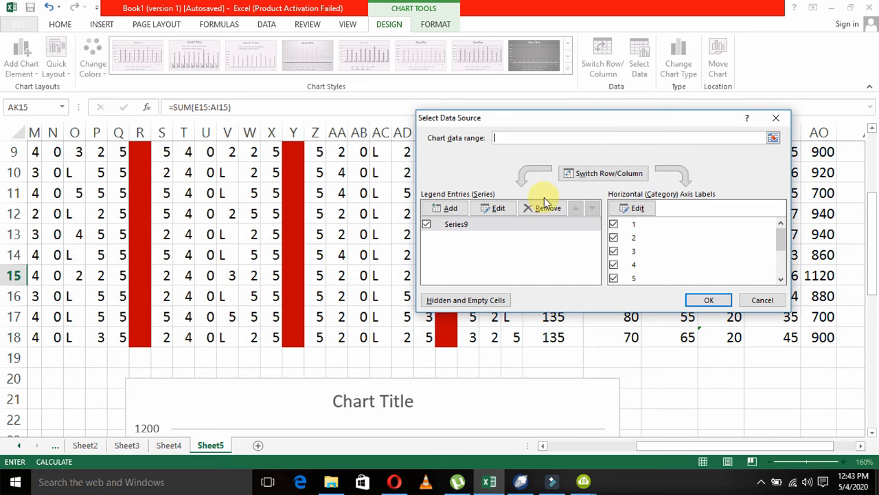
pyautogui.click(541, 208)
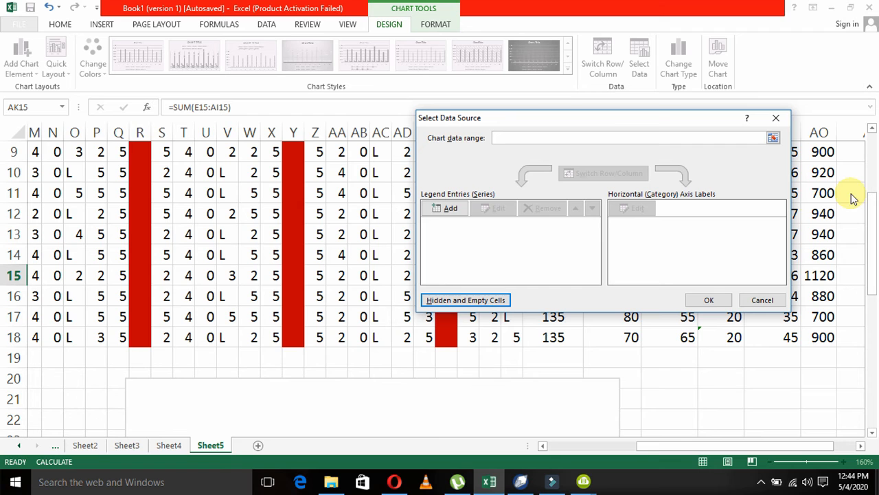
# Select the student names in C9:C18 as the first part of the chart data range.
pyautogui.click(774, 138)
pyautogui.moveTo(871, 227); pyautogui.dragTo(874, 212)
pyautogui.moveTo(644, 446); pyautogui.dragTo(556, 460)
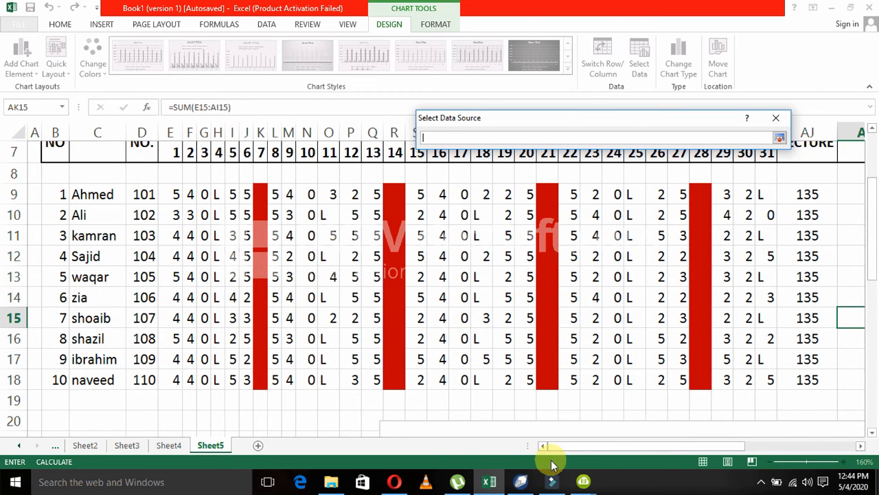
pyautogui.moveTo(93, 196); pyautogui.dragTo(117, 373)
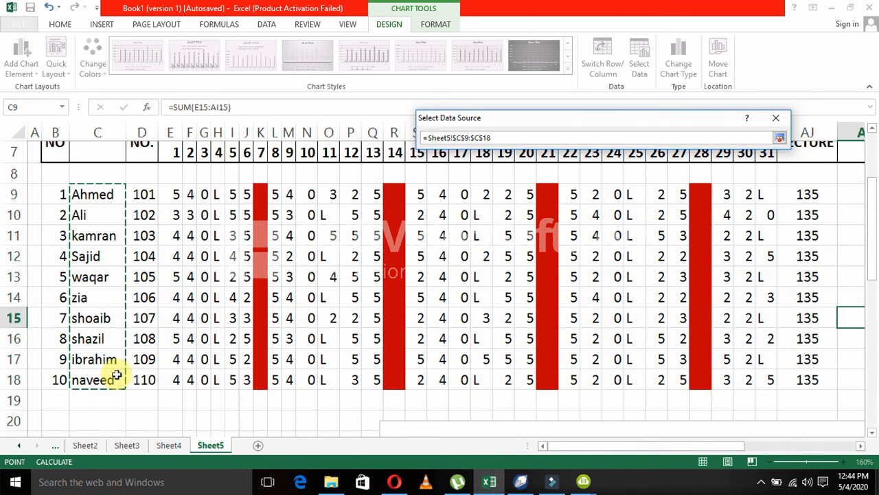
# Add the ATTEND, ABSENT and TOTAL ABSENT values (AK9:AK18, AL9:AL18, AN9:AN18) to the chart data range.
pyautogui.moveTo(605, 445); pyautogui.dragTo(728, 432)
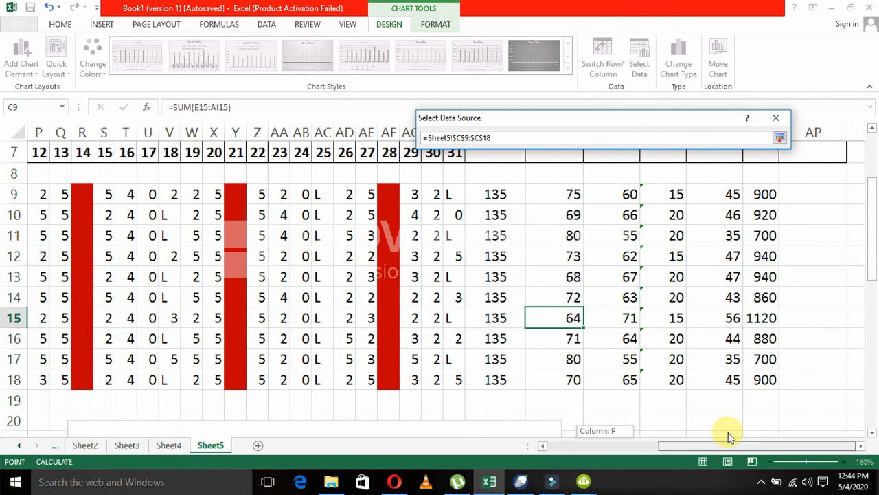
pyautogui.moveTo(872, 213); pyautogui.dragTo(871, 197)
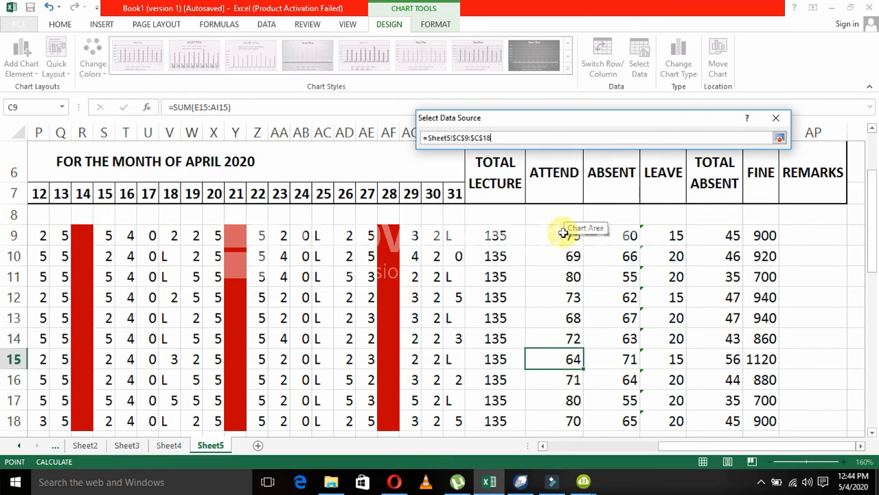
pyautogui.moveTo(563, 234); pyautogui.dragTo(560, 417)
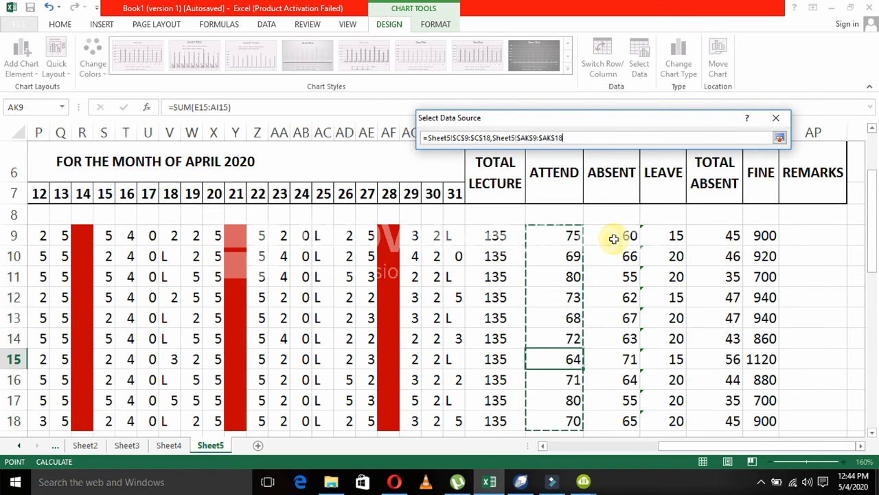
pyautogui.moveTo(613, 238); pyautogui.dragTo(610, 307)
pyautogui.moveTo(609, 380); pyautogui.dragTo(609, 413)
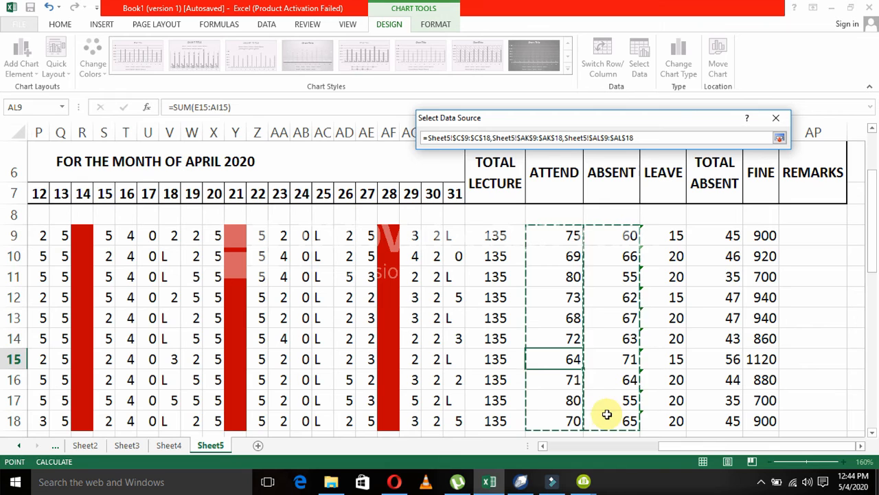
pyautogui.moveTo(732, 235); pyautogui.dragTo(739, 415)
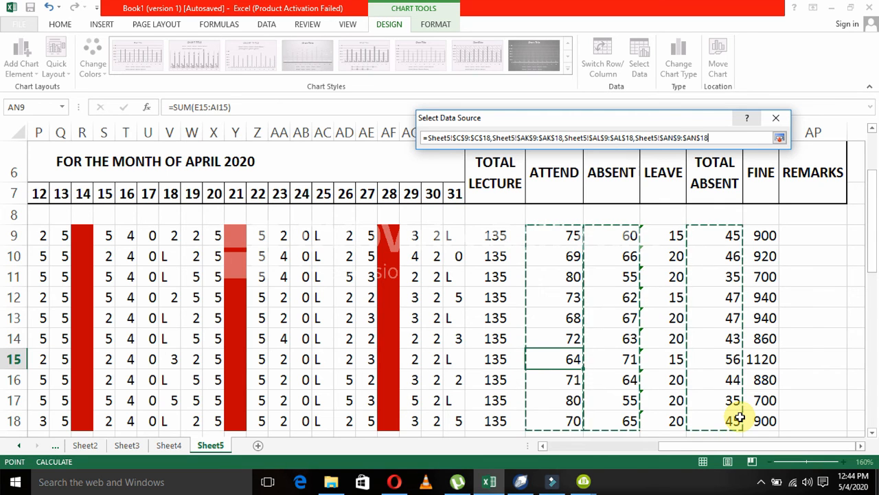
pyautogui.click(779, 139)
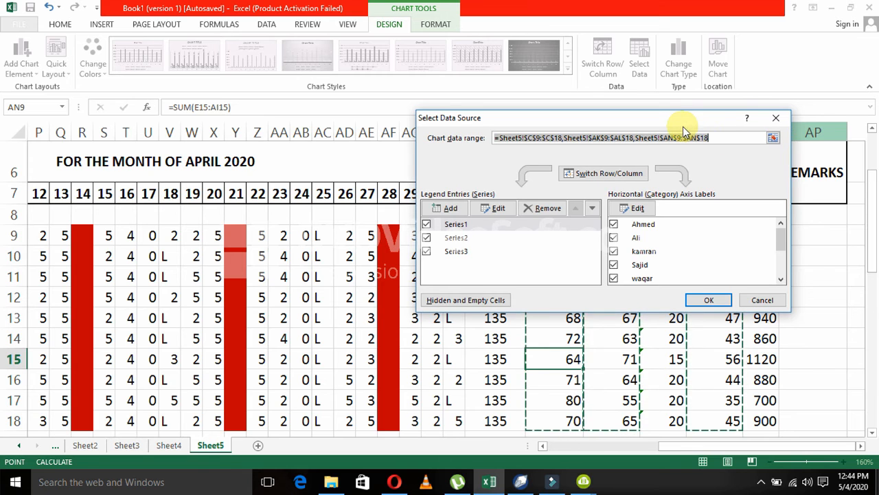
# Move the data source dialog clear of the totals columns and remove the ATTEND series from the chart.
pyautogui.moveTo(682, 124); pyautogui.dragTo(365, 152)
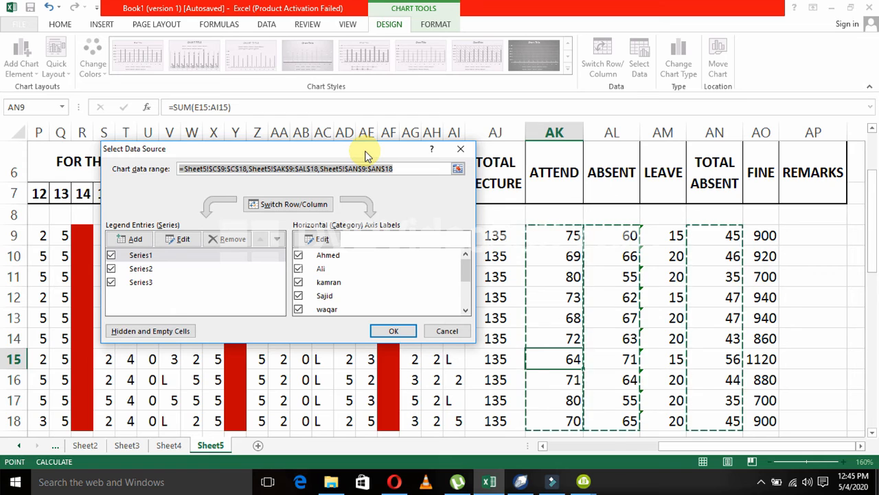
pyautogui.click(147, 255)
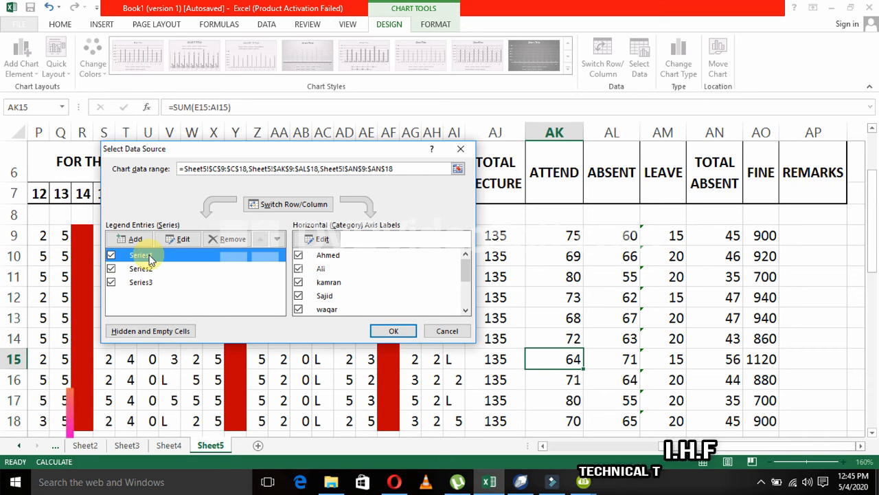
pyautogui.click(232, 240)
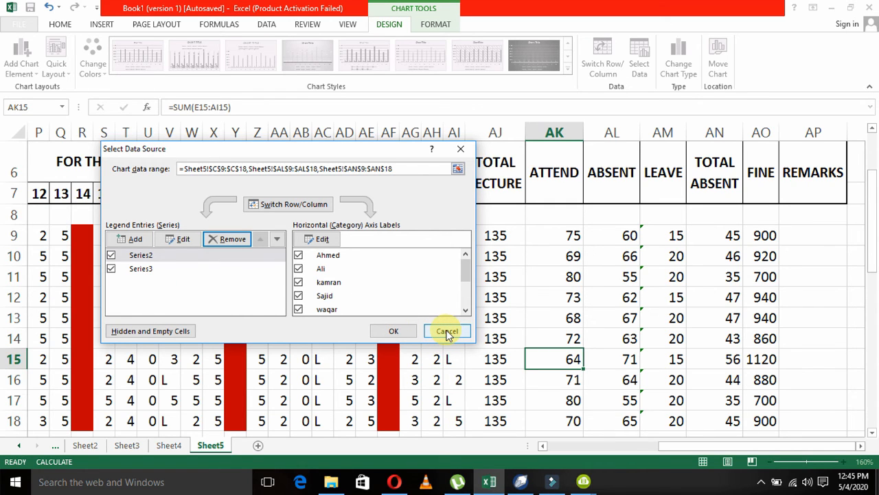
# Name the series that uses AL9:AL18 "ABSENT".
pyautogui.click(142, 256)
pyautogui.click(191, 238)
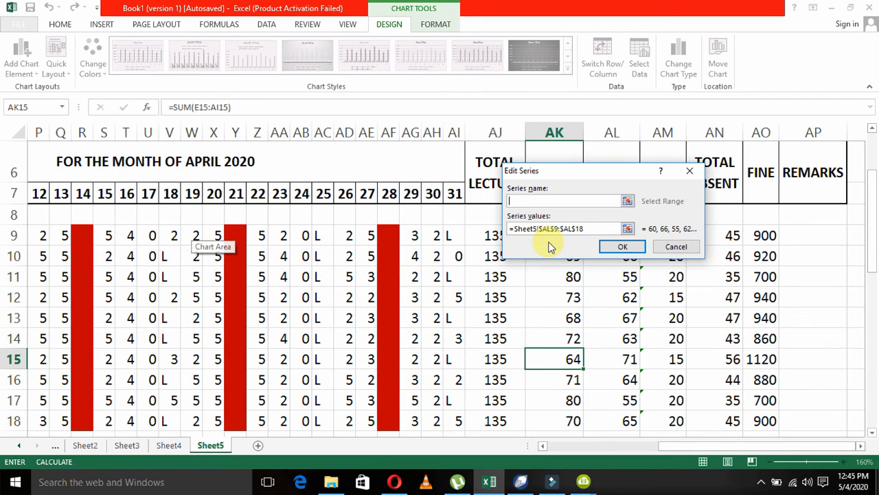
pyautogui.moveTo(620, 178); pyautogui.dragTo(422, 261)
pyautogui.write('ABSENT')
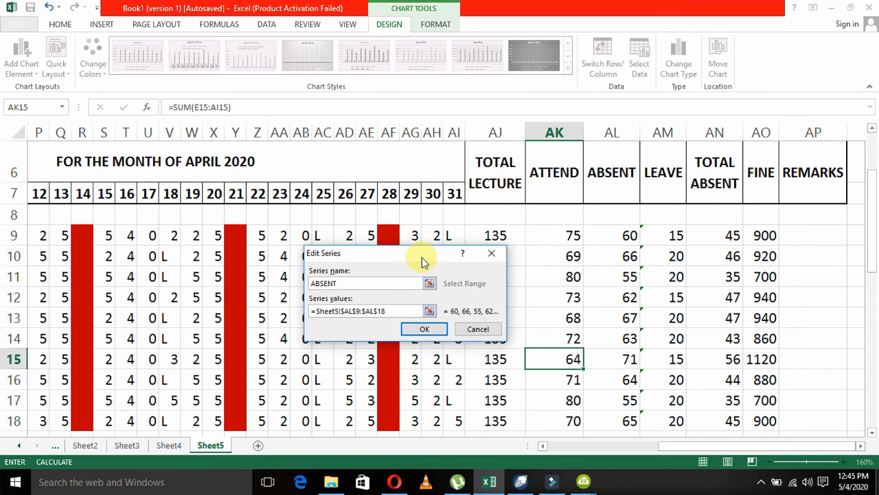
pyautogui.click(410, 331)
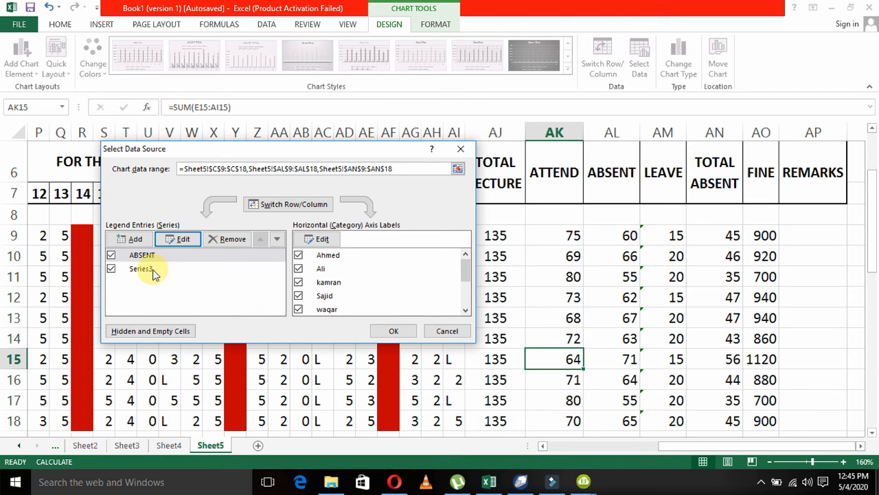
# Name the series that uses AN9:AN18 "TOTAL ABSENT" and apply the chart's data source settings.
pyautogui.click(148, 269)
pyautogui.click(182, 239)
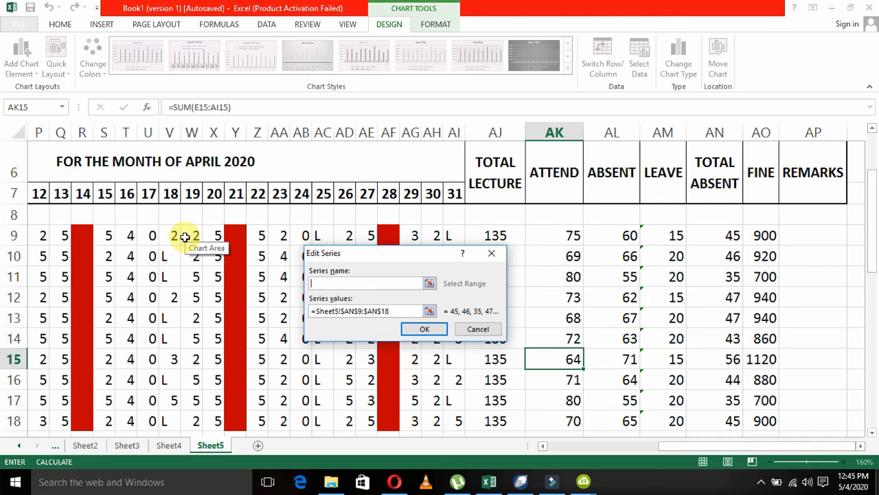
pyautogui.write('TOTAL ABSENT')
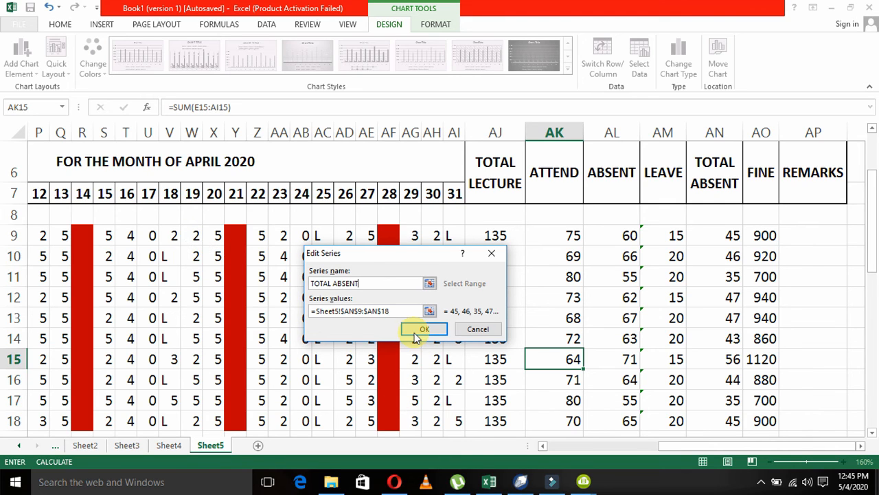
pyautogui.click(424, 329)
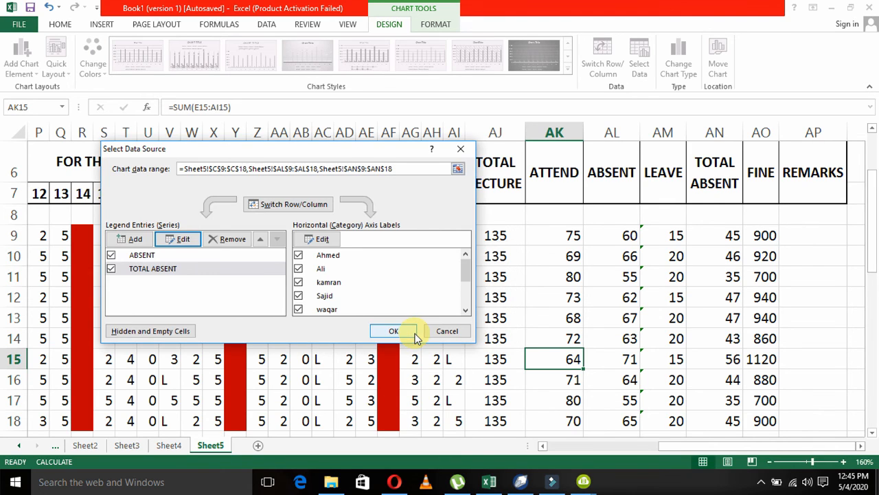
pyautogui.click(393, 331)
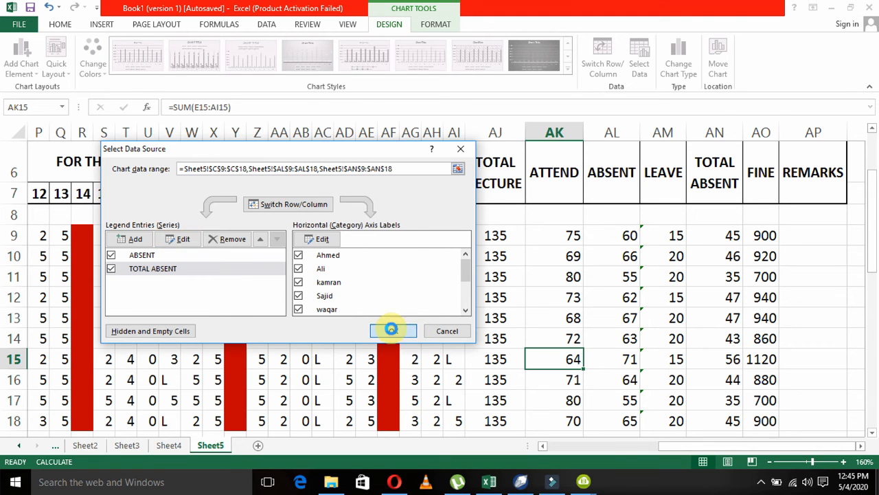
# Review the bars and legend of the absence column chart, and delete the chart from the sheet.
pyautogui.moveTo(872, 250); pyautogui.dragTo(848, 367)
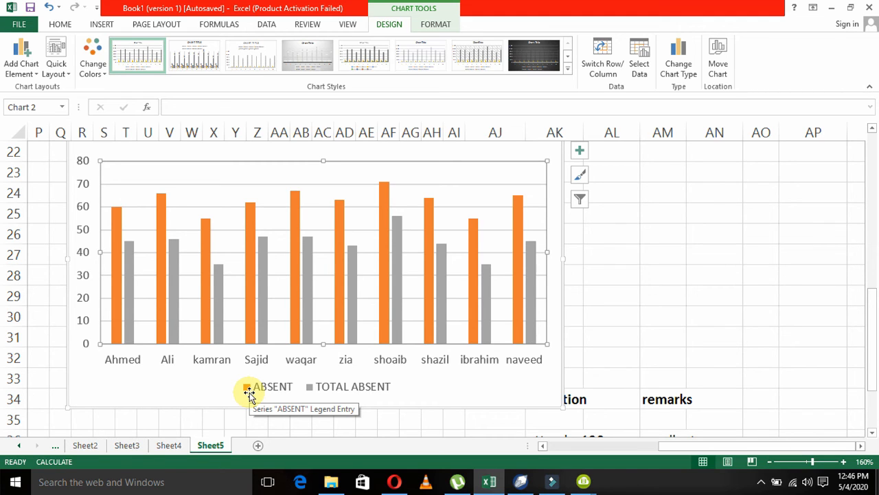
pyautogui.moveTo(392, 301)
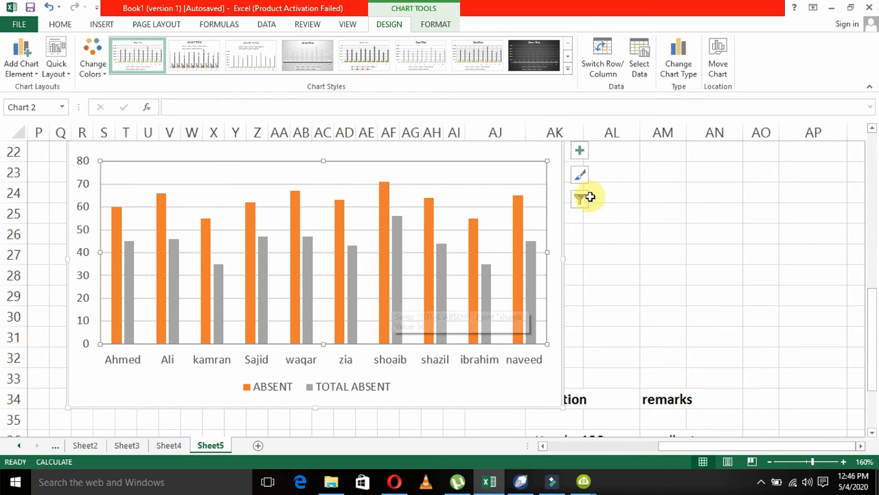
pyautogui.press('Delete')
pyautogui.click(564, 219)
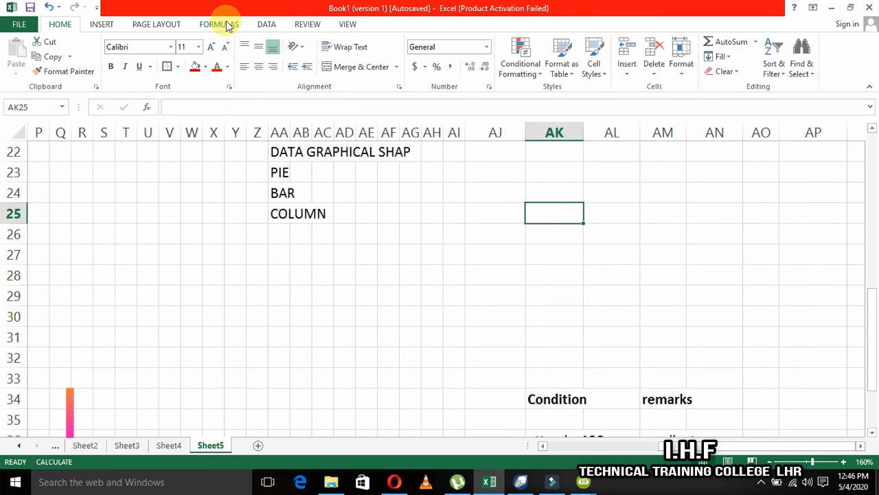
# Insert an empty 2-D pie chart with the blank cell AK25 selected.
pyautogui.click(102, 24)
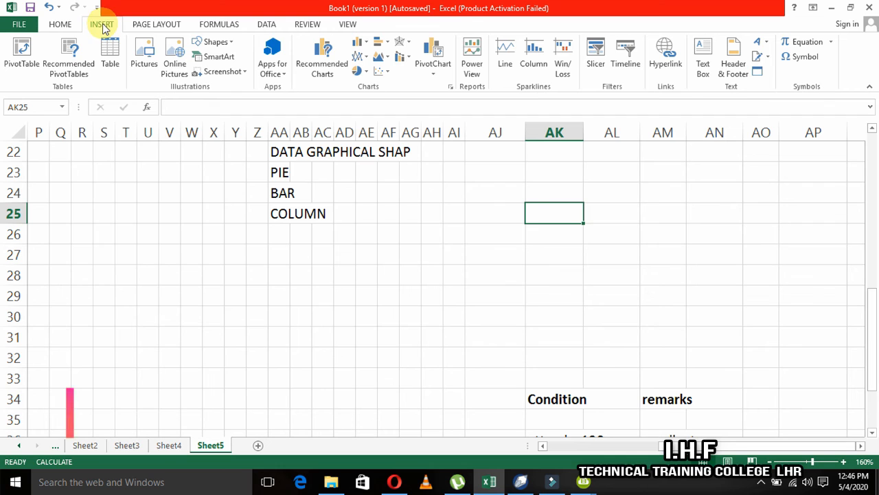
pyautogui.click(358, 72)
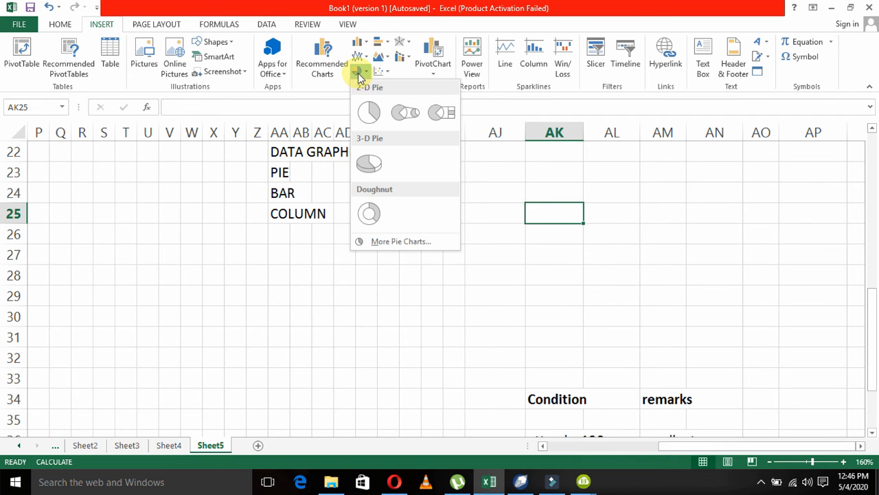
pyautogui.click(369, 114)
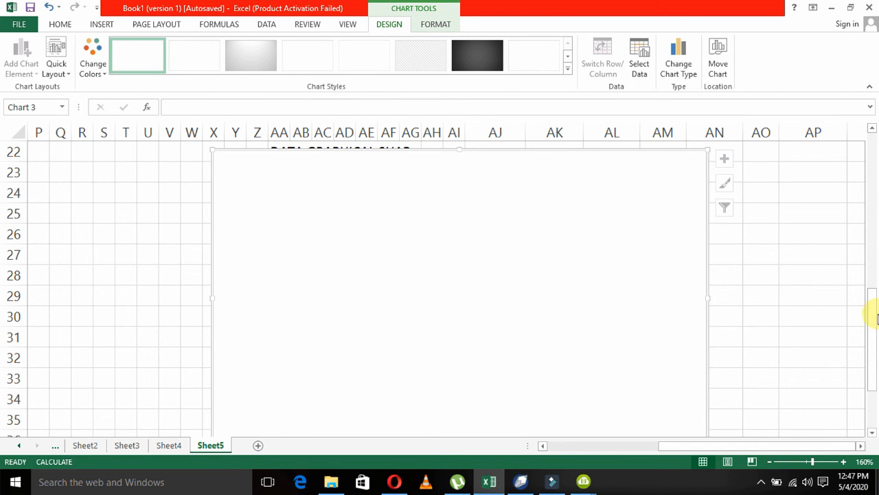
pyautogui.moveTo(874, 314); pyautogui.dragTo(866, 232)
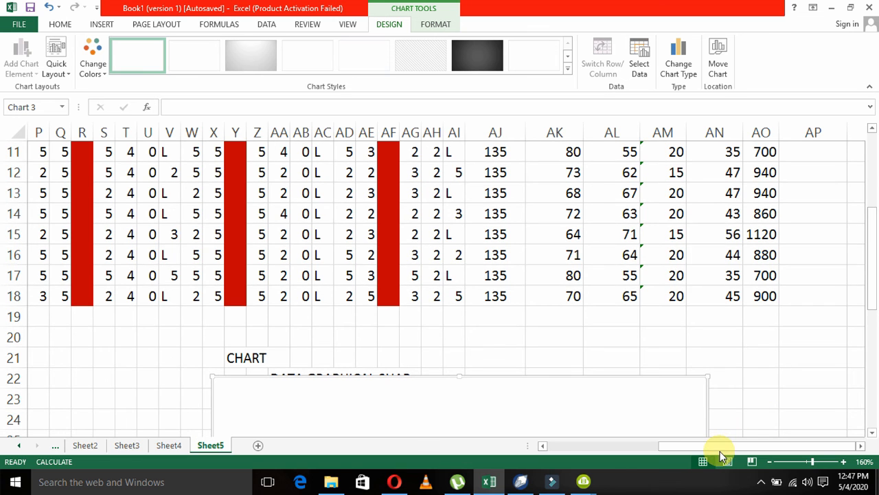
pyautogui.moveTo(664, 446); pyautogui.dragTo(523, 450)
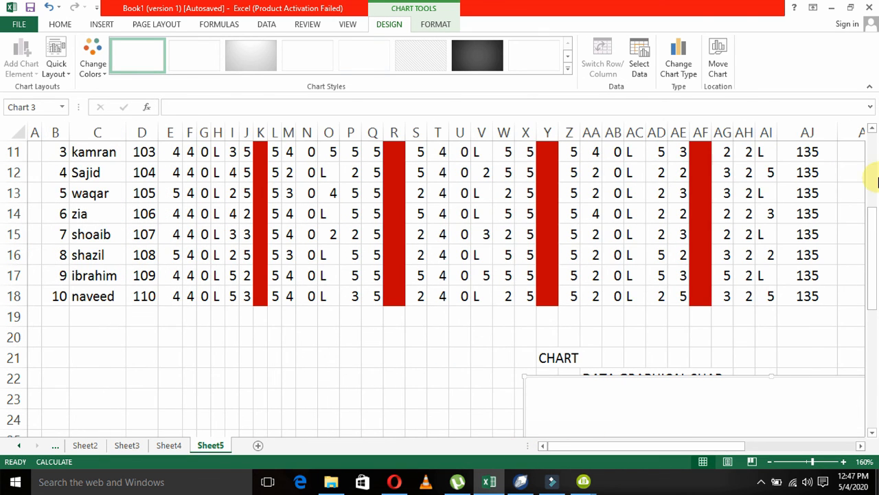
pyautogui.moveTo(873, 213); pyautogui.dragTo(871, 165)
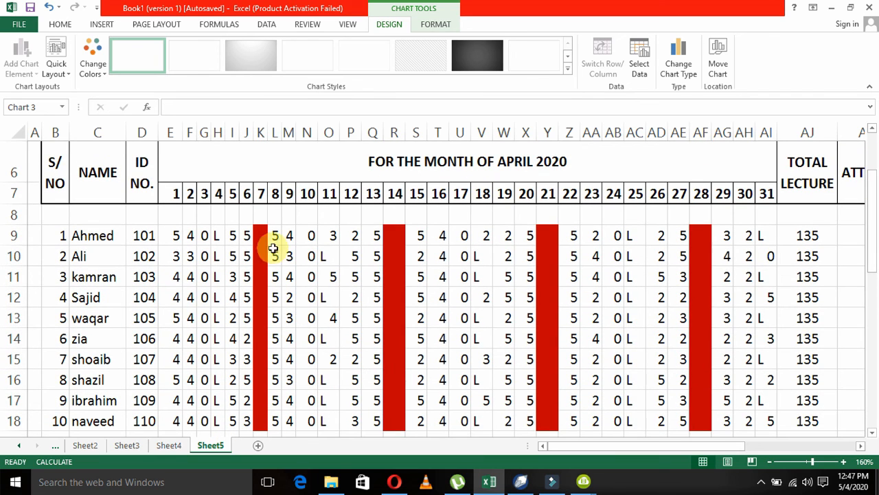
pyautogui.click(108, 235)
pyautogui.moveTo(108, 235); pyautogui.dragTo(108, 417)
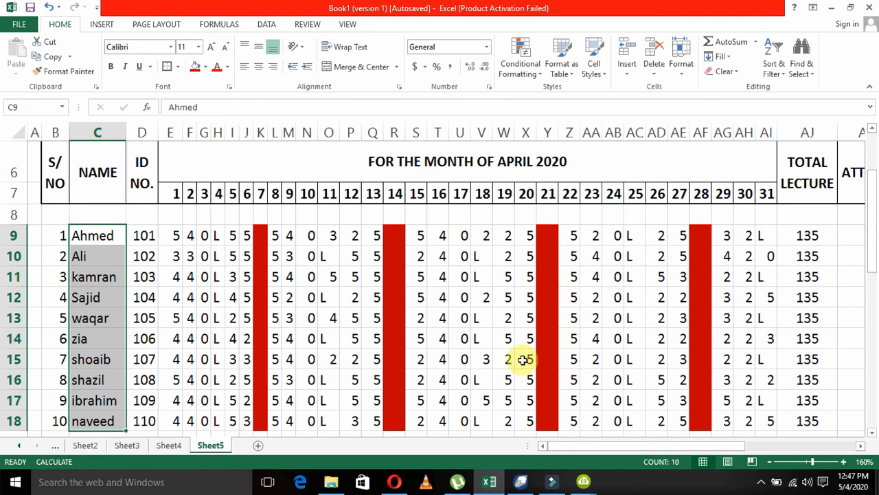
pyautogui.moveTo(876, 255); pyautogui.dragTo(874, 275)
# Select the empty pie chart and open its data source settings for picking the chart data range from the sheet.
pyautogui.click(714, 408)
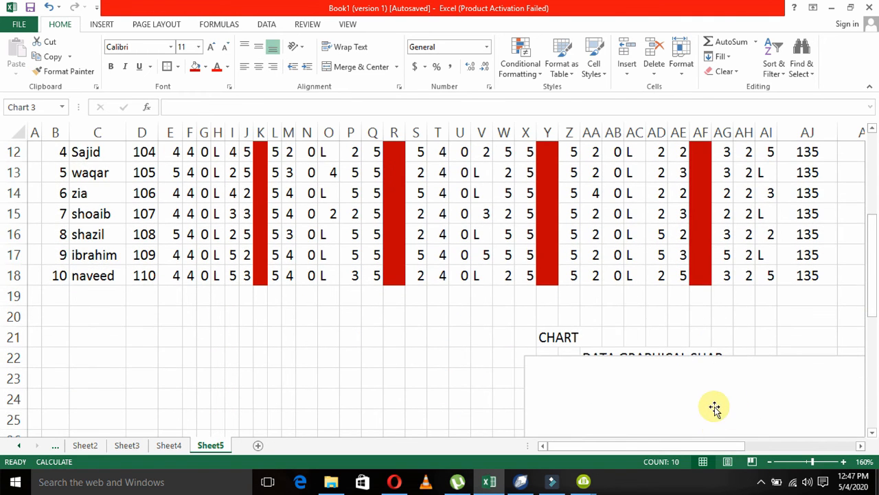
pyautogui.click(639, 57)
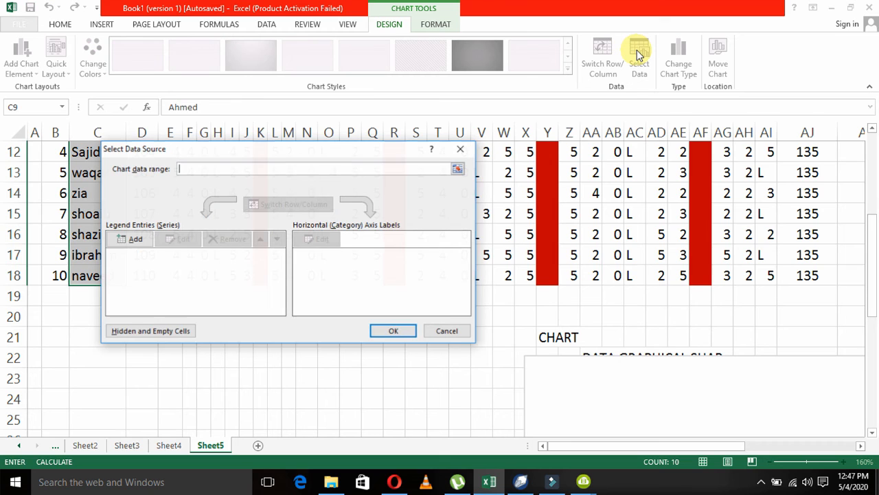
pyautogui.click(458, 169)
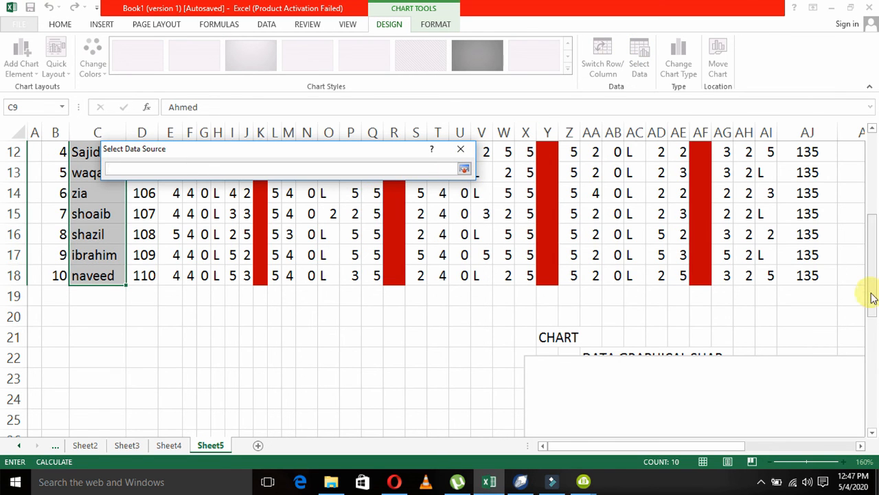
pyautogui.scroll(2, 869, 233)
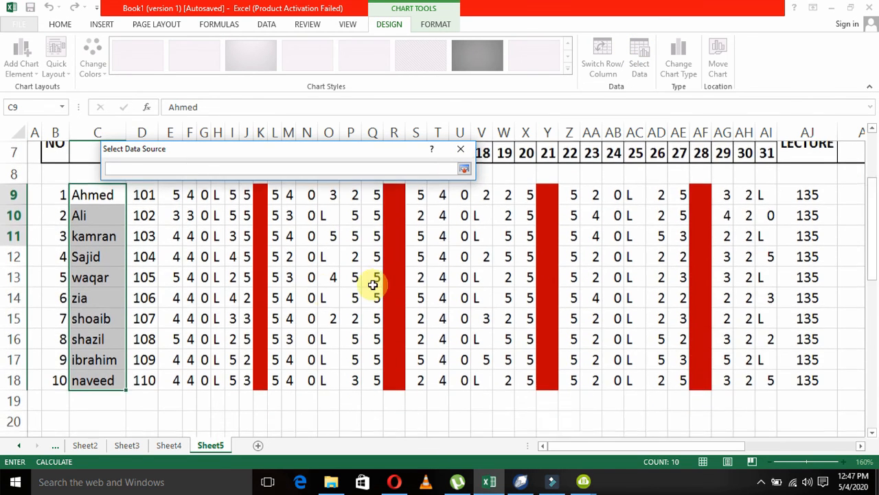
pyautogui.moveTo(87, 193); pyautogui.dragTo(98, 380)
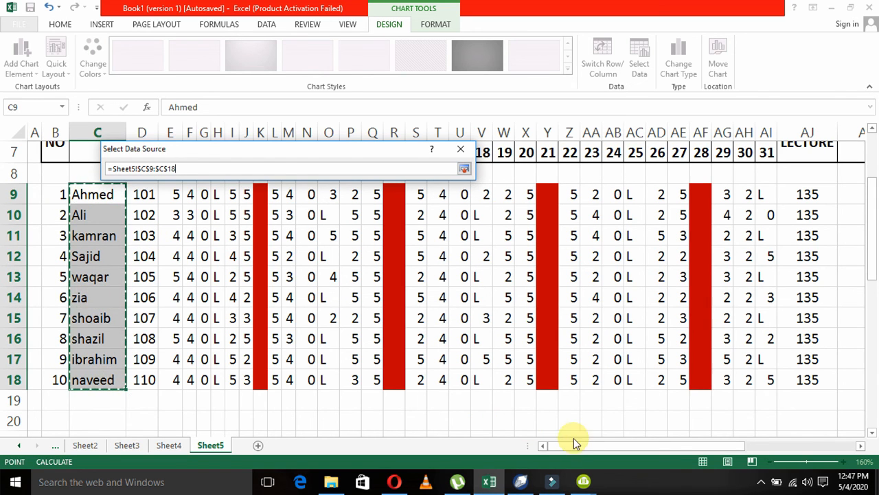
pyautogui.moveTo(583, 445); pyautogui.dragTo(703, 453)
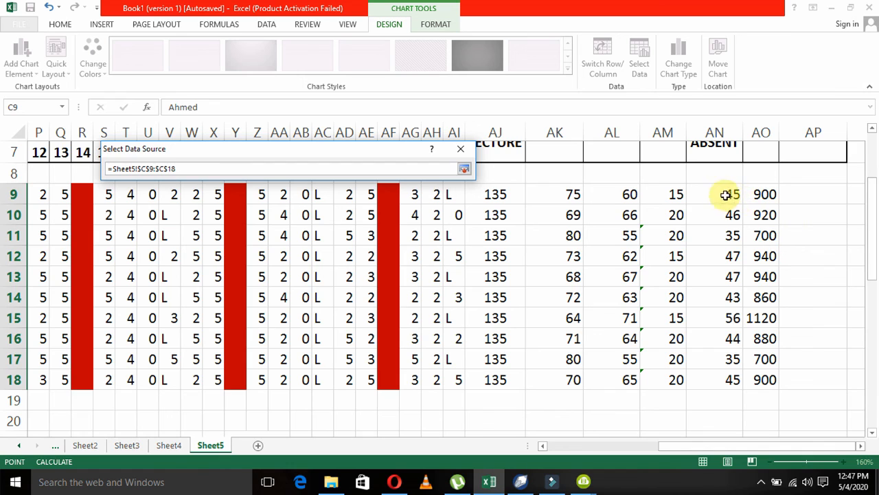
pyautogui.click(761, 194)
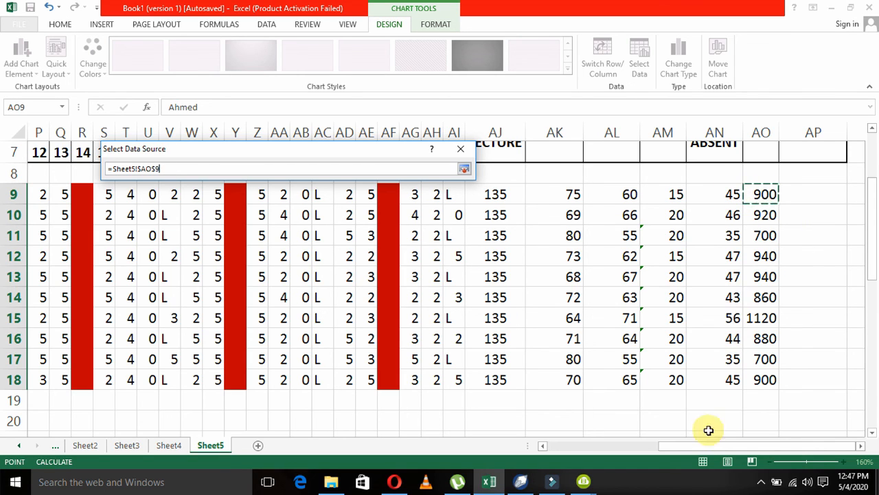
pyautogui.press('BackSpace')
pyautogui.press('BackSpace')
pyautogui.press('BackSpace')
pyautogui.press('BackSpace')
pyautogui.press('BackSpace')
pyautogui.press('BackSpace')
pyautogui.press('BackSpace')
pyautogui.press('BackSpace')
pyautogui.press('BackSpace')
pyautogui.press('BackSpace')
pyautogui.press('BackSpace')
pyautogui.press('BackSpace')
pyautogui.press('BackSpace')
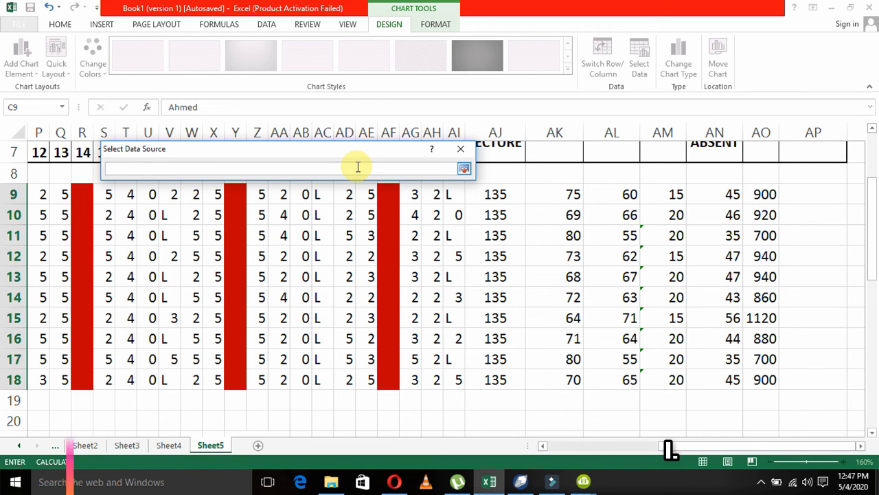
# Set the pie chart's data range to the student names C9:C18 plus AO9:AO18 on Sheet5, and apply it.
pyautogui.moveTo(701, 446); pyautogui.dragTo(560, 455)
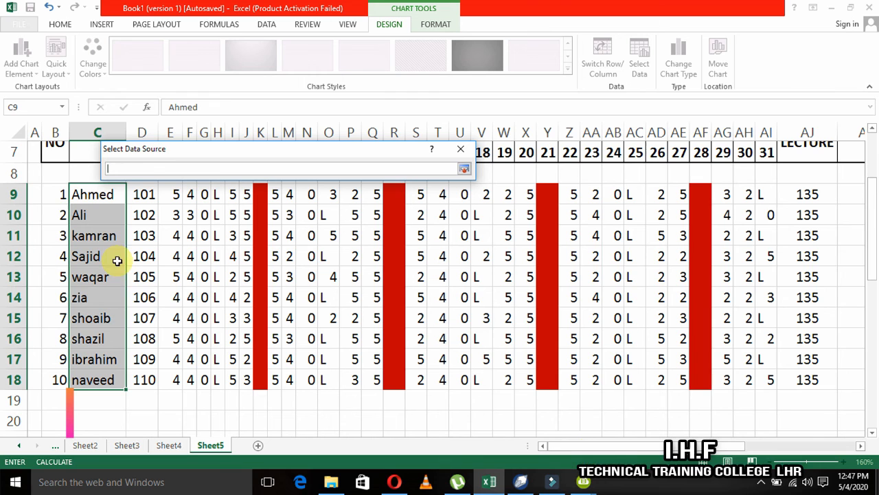
pyautogui.moveTo(87, 191); pyautogui.dragTo(85, 379)
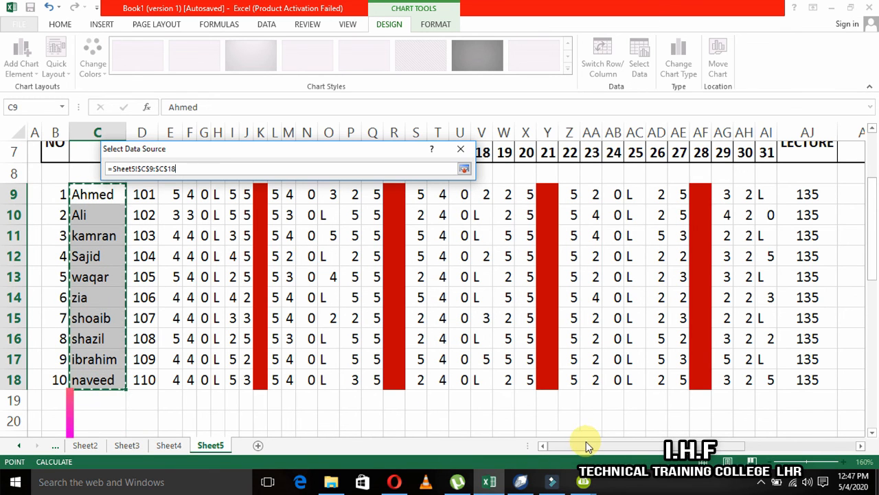
pyautogui.moveTo(586, 445); pyautogui.dragTo(708, 440)
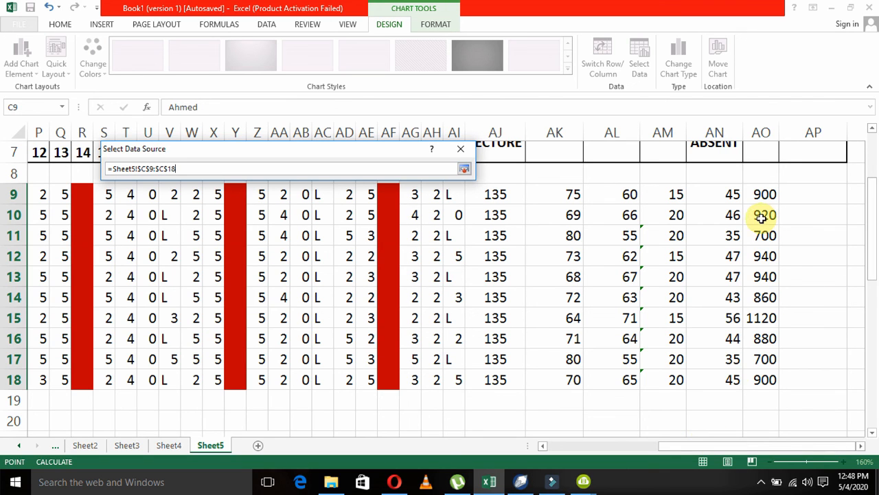
pyautogui.moveTo(762, 193); pyautogui.dragTo(759, 375)
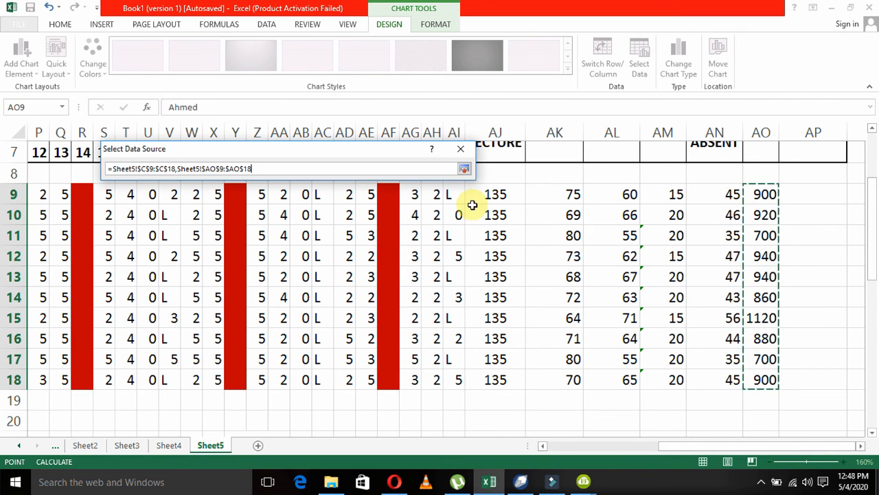
pyautogui.click(465, 169)
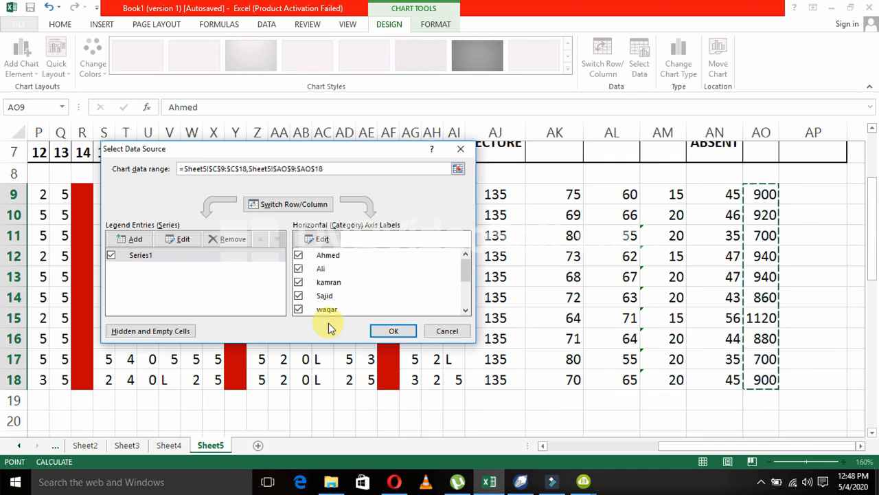
pyautogui.click(388, 332)
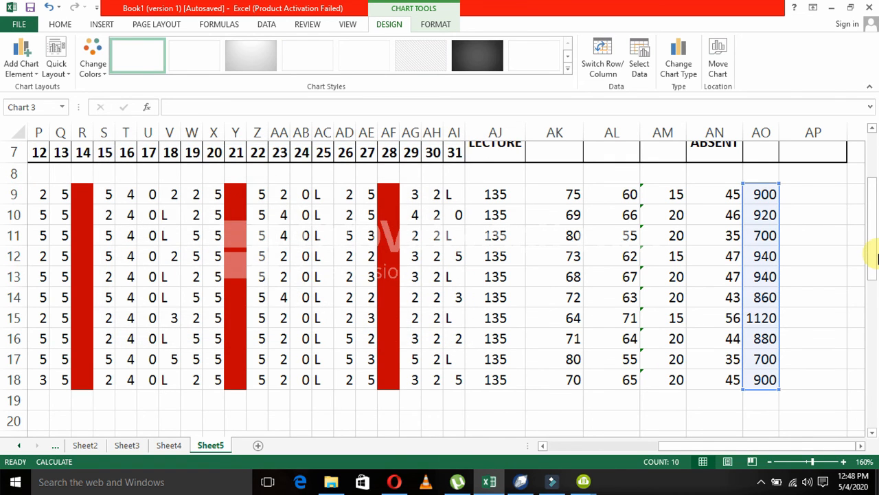
# Add data labels to the slices of the pie chart.
pyautogui.moveTo(871, 252); pyautogui.dragTo(851, 365)
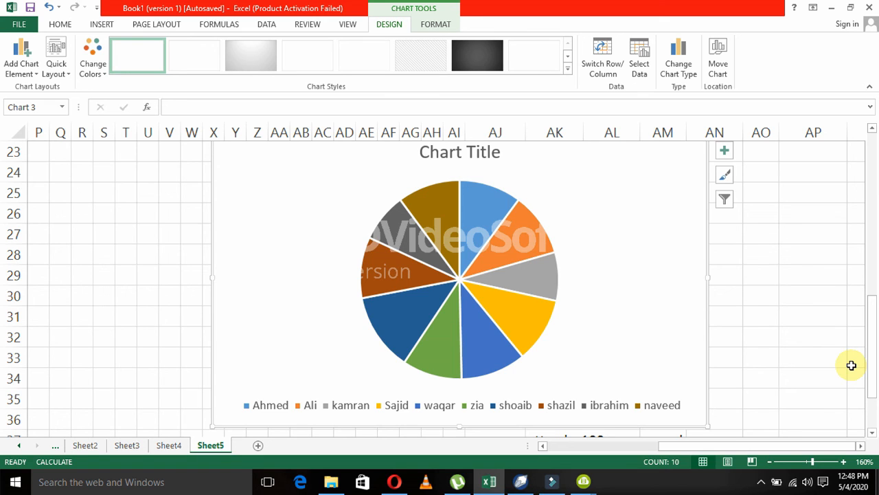
pyautogui.click(447, 320)
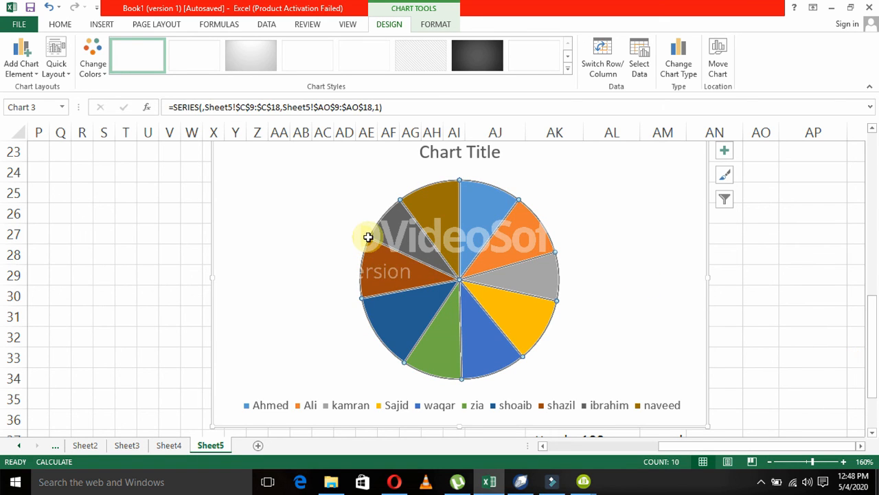
pyautogui.rightClick(468, 235)
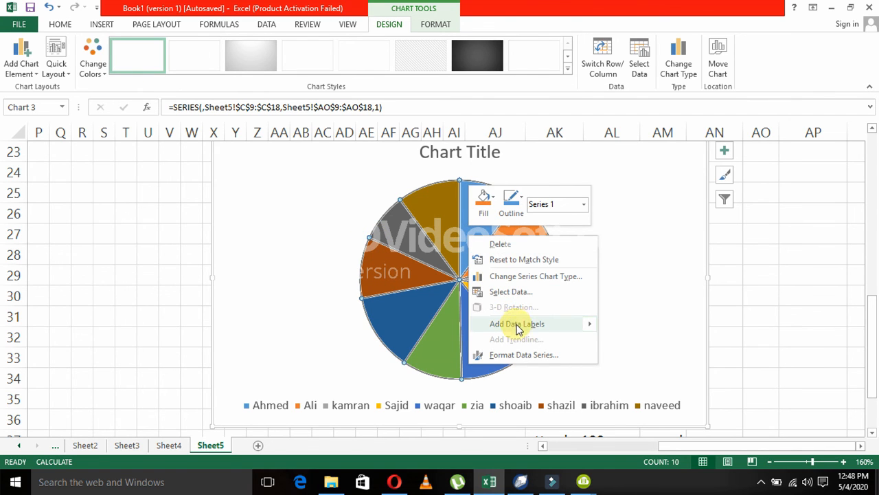
pyautogui.moveTo(519, 330)
pyautogui.click(622, 329)
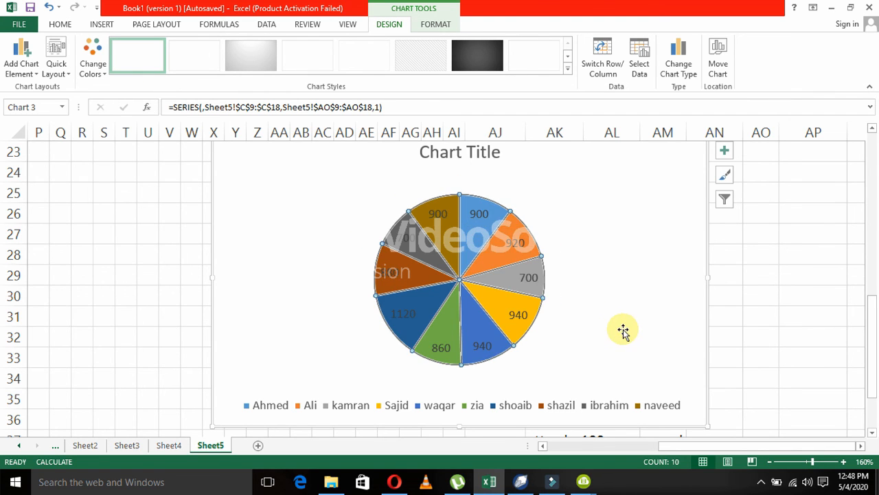
# Open the formatting of the pie's data labels and look through its option groups, ending on the label options.
pyautogui.click(606, 277)
pyautogui.rightClick(455, 245)
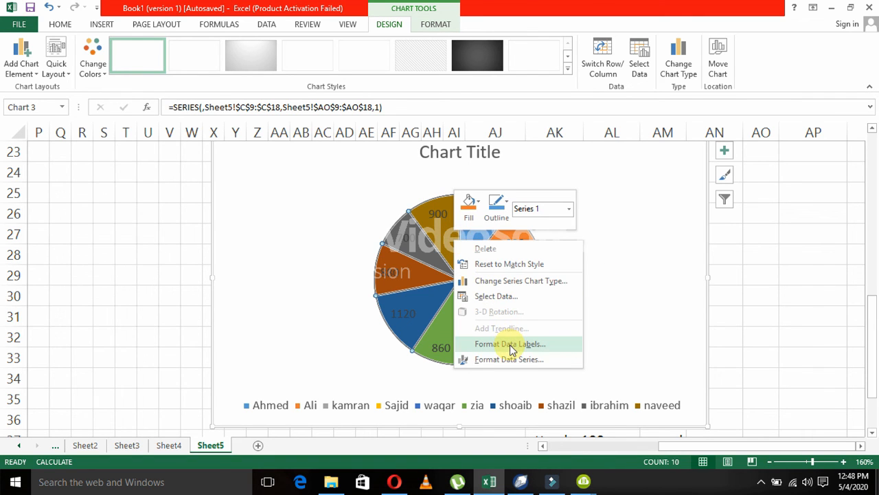
pyautogui.click(499, 345)
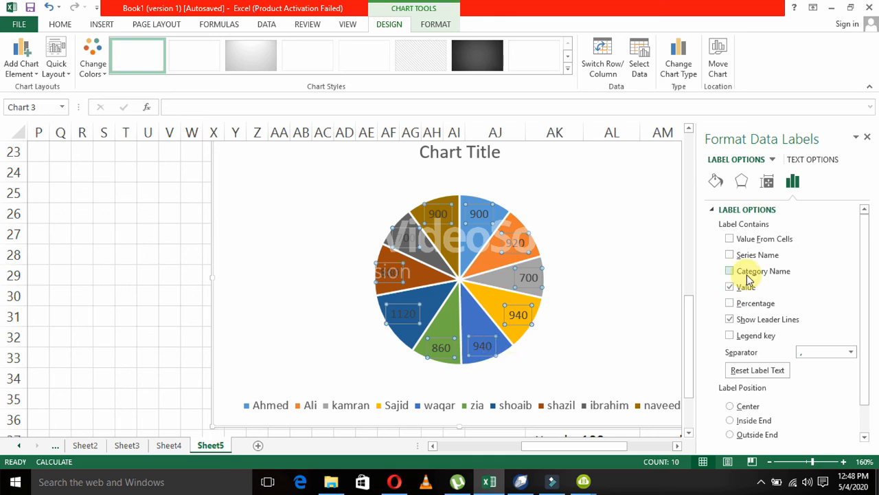
pyautogui.click(716, 183)
pyautogui.click(743, 184)
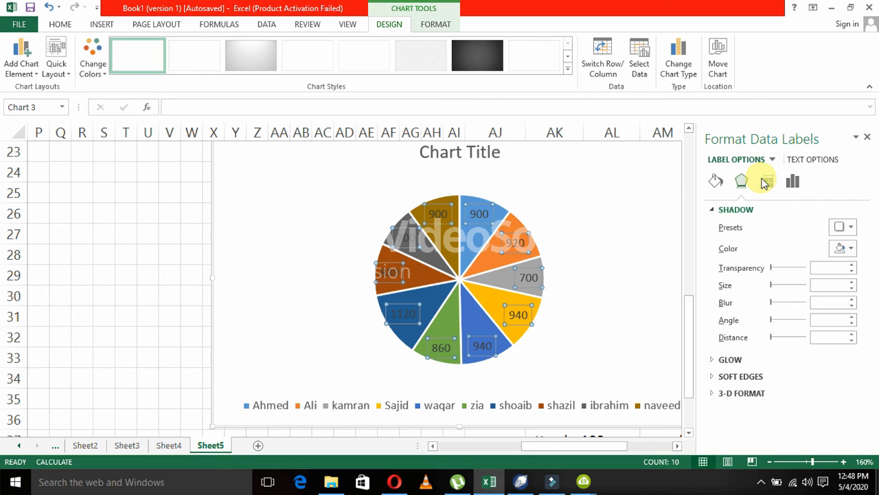
pyautogui.click(767, 181)
pyautogui.click(794, 182)
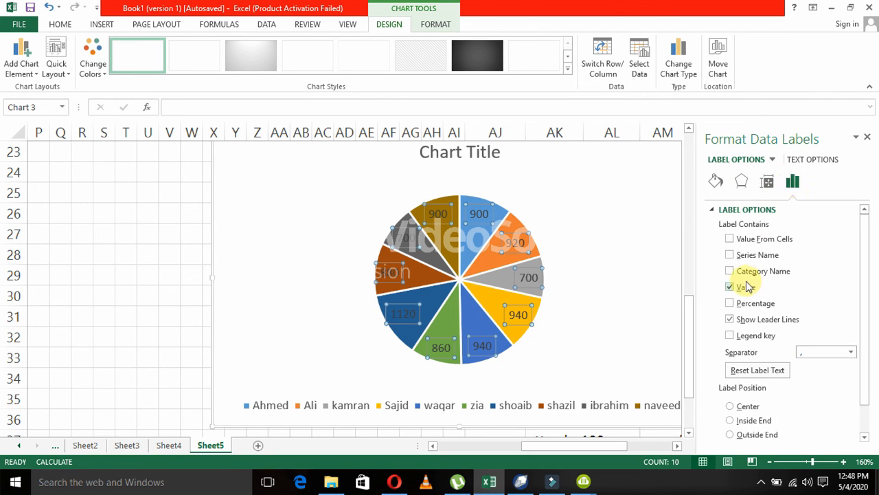
# Try the Value From Cells and Series Name options on the pie's data labels.
pyautogui.click(731, 240)
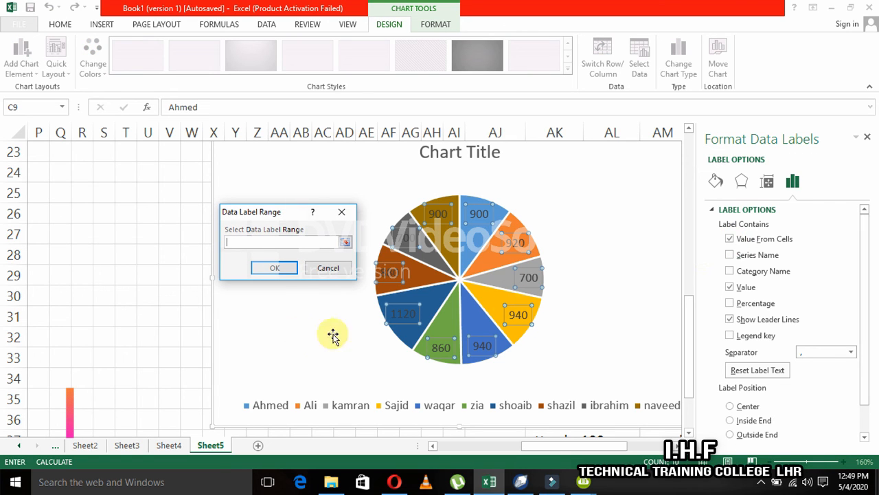
pyautogui.click(323, 269)
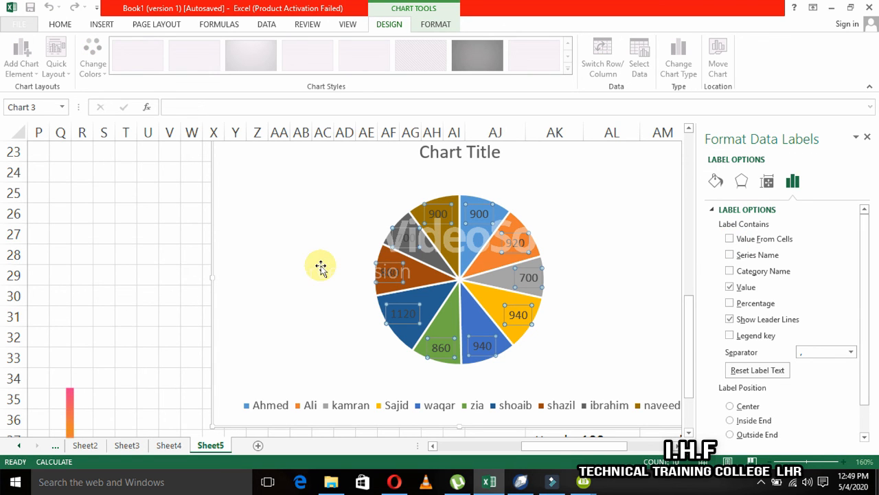
pyautogui.click(731, 255)
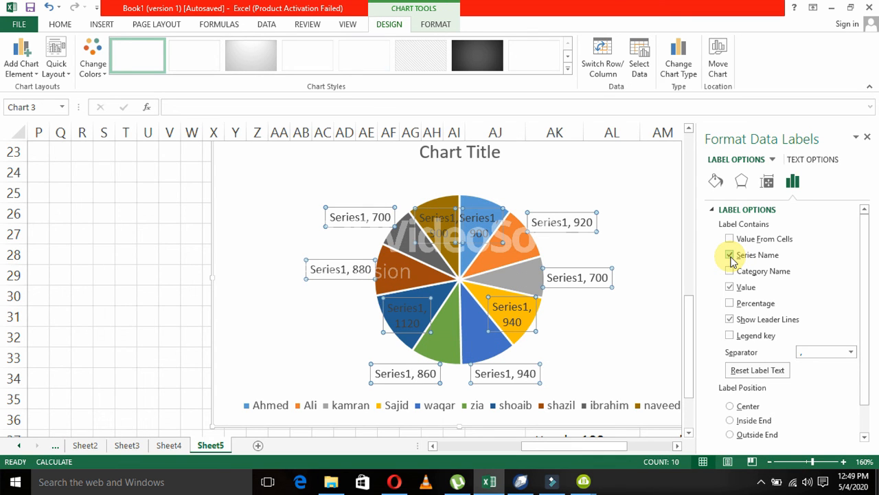
pyautogui.click(730, 255)
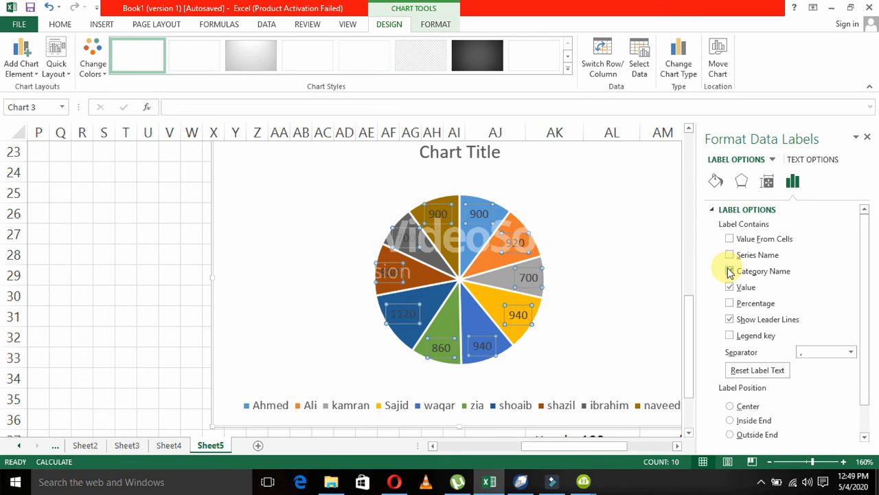
# Include the category name and percentage in the pie's data labels.
pyautogui.click(730, 272)
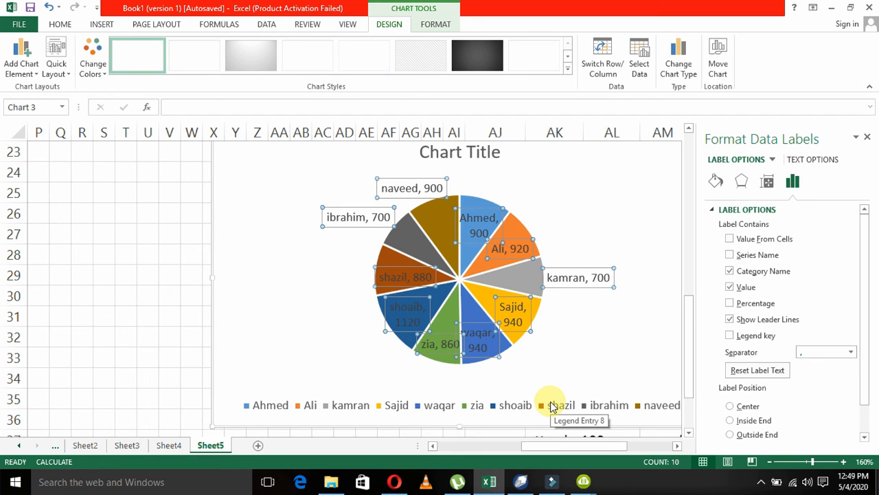
pyautogui.click(730, 302)
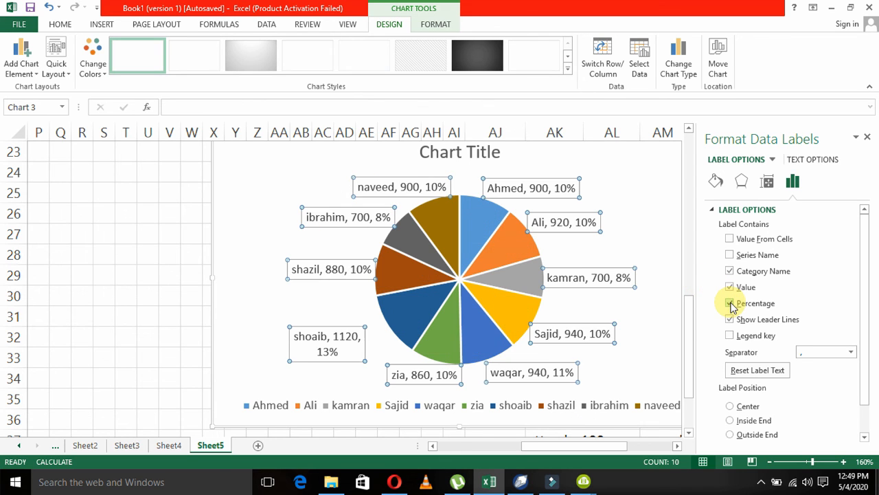